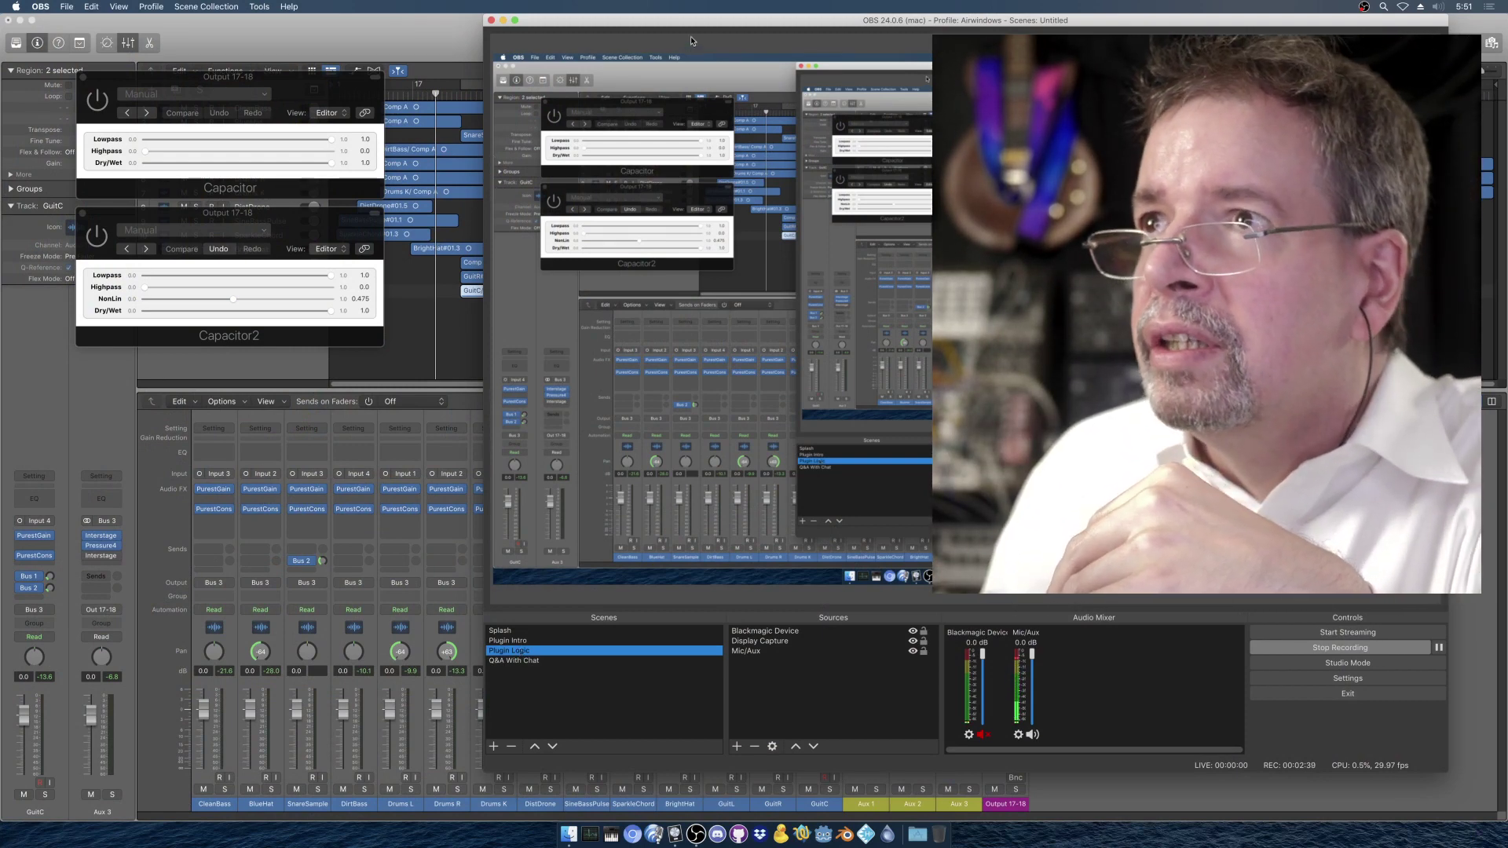
Move the OBS window aside and bring the Logic Pro X project with its mixer to the front
{"action": "mouse_move", "coordinate": [792, 30]}
{"action": "left_mouse_down"}
{"action": "mouse_move", "coordinate": [419, 9]}
{"action": "mouse_move", "coordinate": [143, 211]}
{"action": "mouse_move", "coordinate": [304, 211]}
{"action": "mouse_move", "coordinate": [802, 33]}
{"action": "left_mouse_up"}
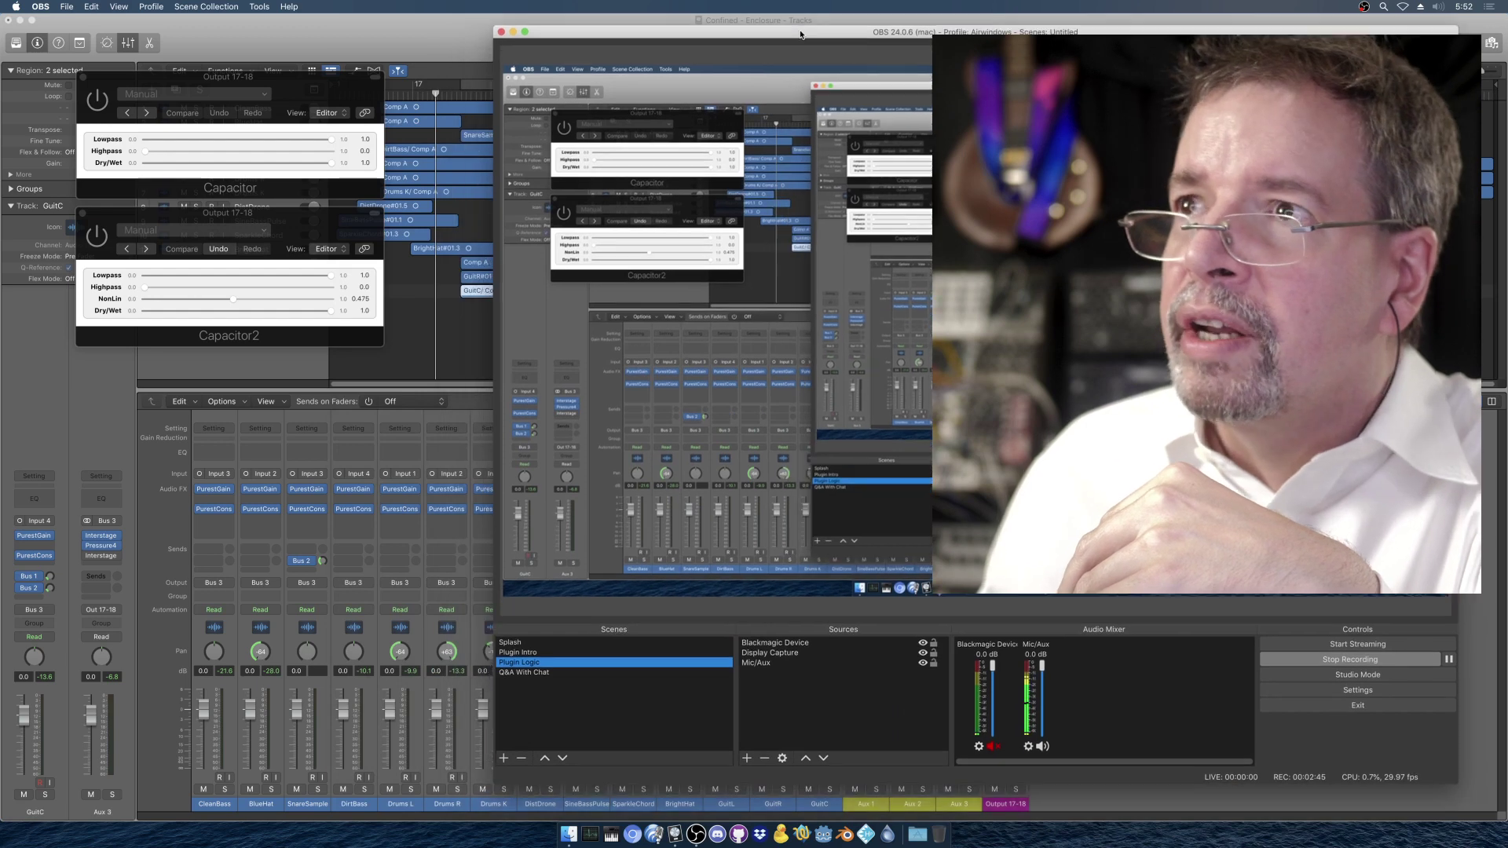
{"action": "left_click", "coordinate": [444, 25]}
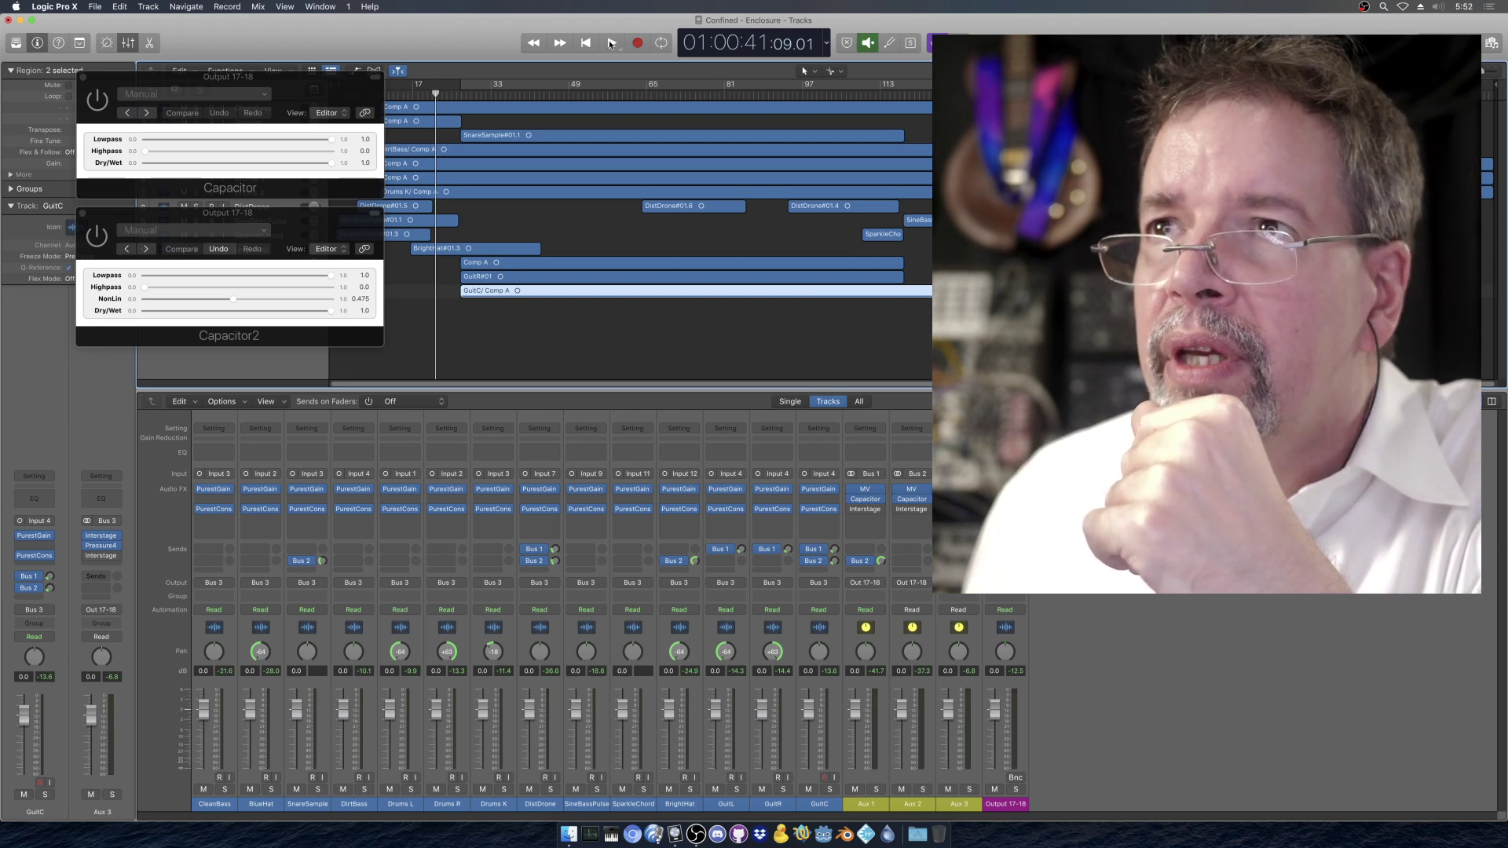
Play from bar 33, switch Capacitor on and sweep its Lowpass, then lower Capacitor2's Lowpass
{"action": "left_click", "coordinate": [611, 43]}
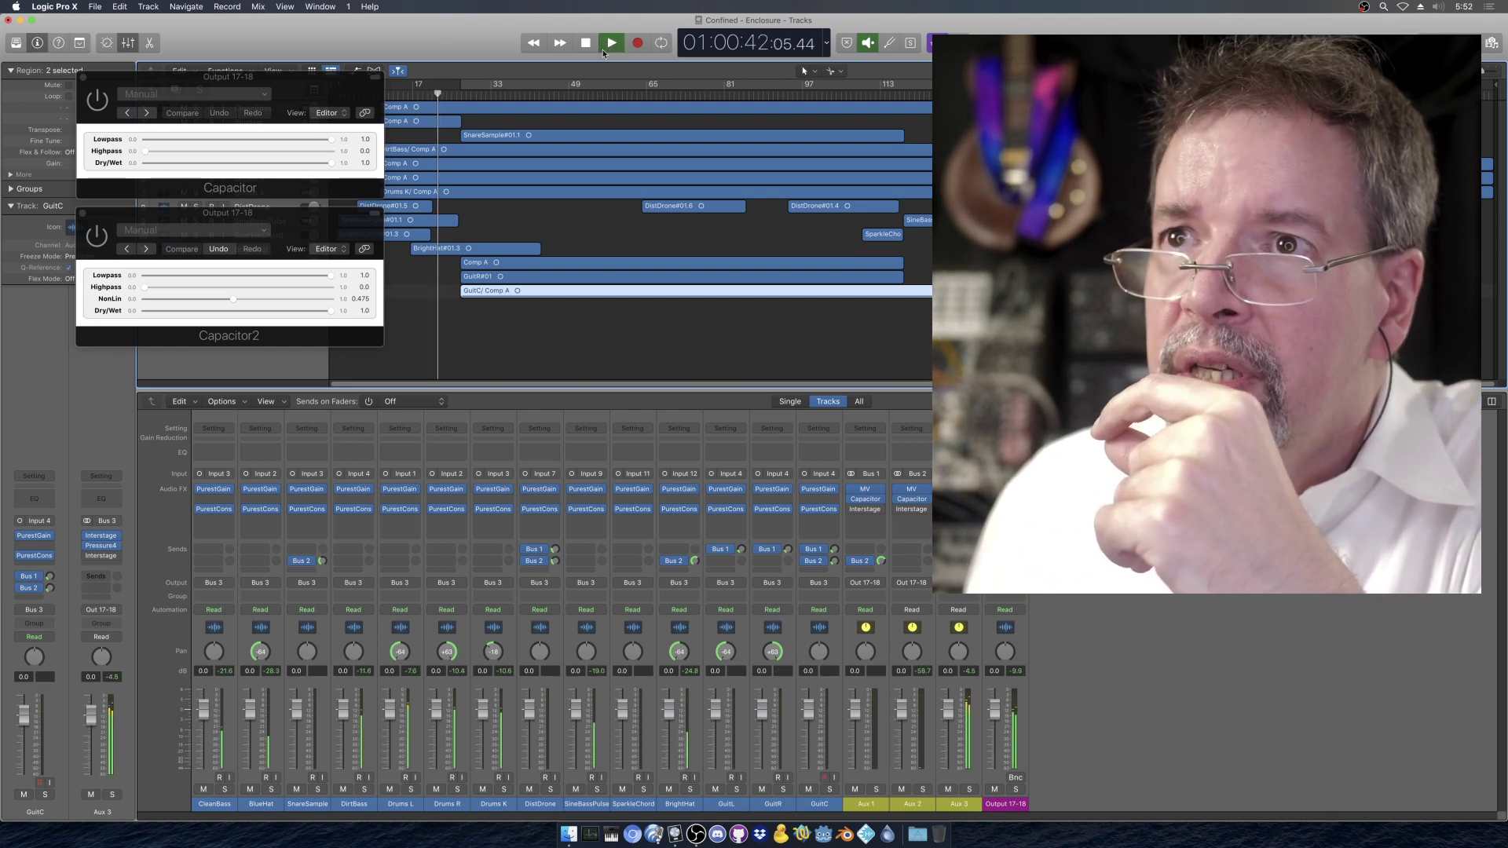
{"action": "left_click", "coordinate": [492, 91]}
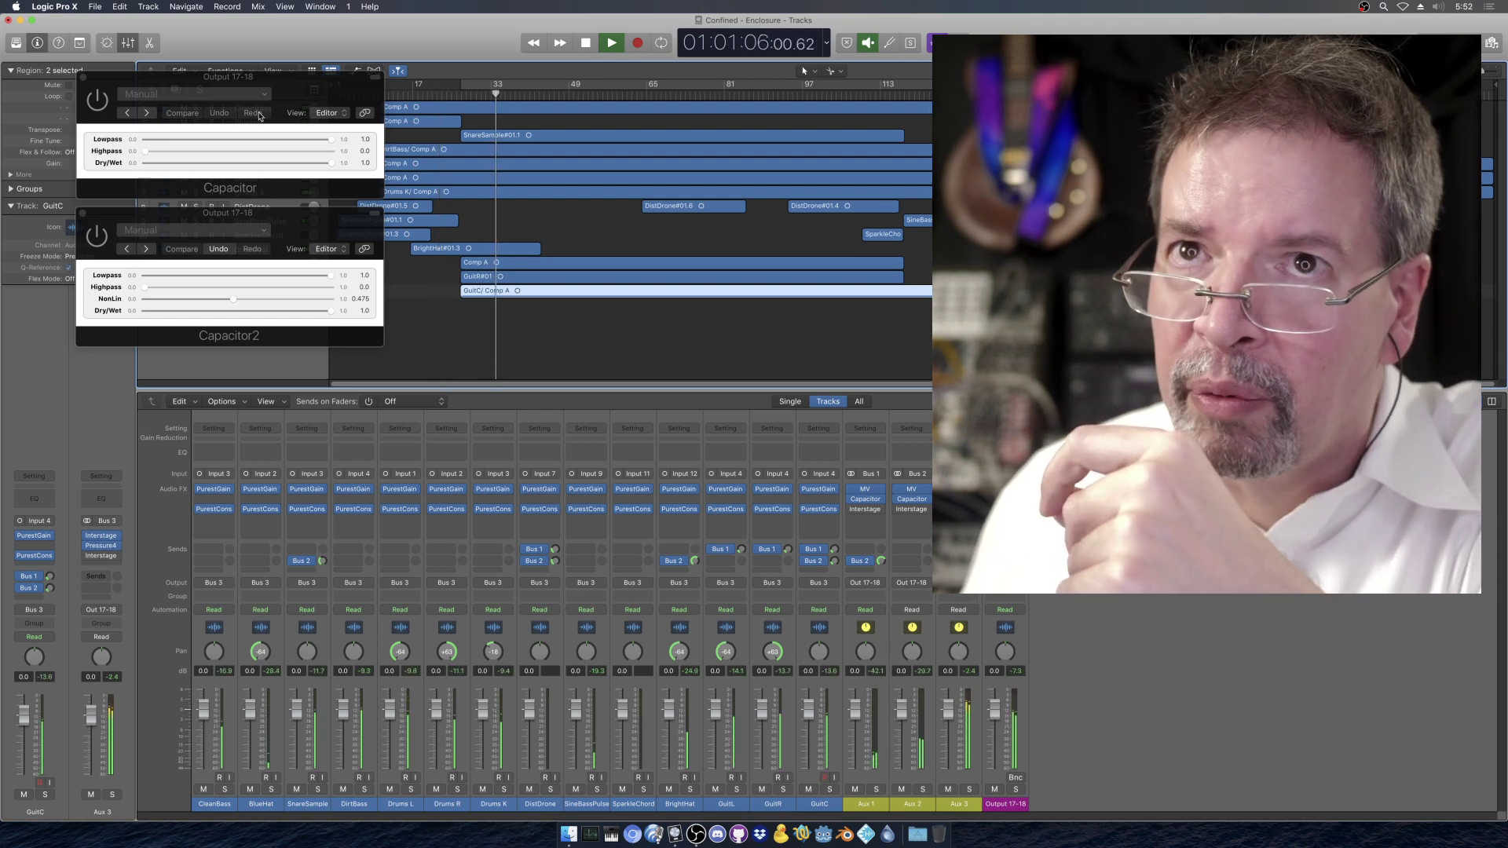
{"action": "left_click", "coordinate": [98, 100]}
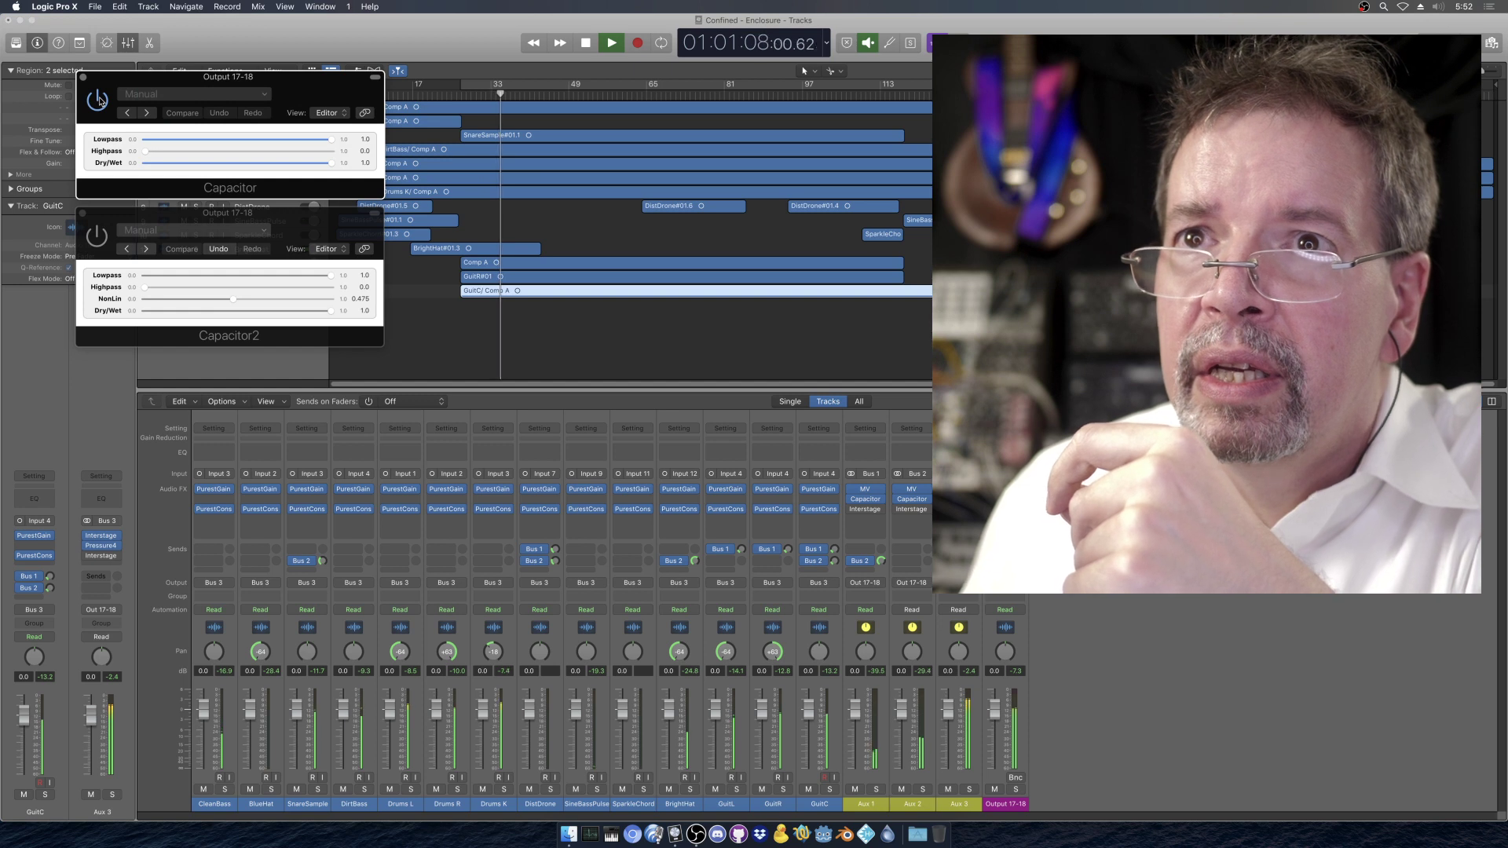
{"action": "left_click_drag", "start_coordinate": [322, 140], "coordinate": [328, 142]}
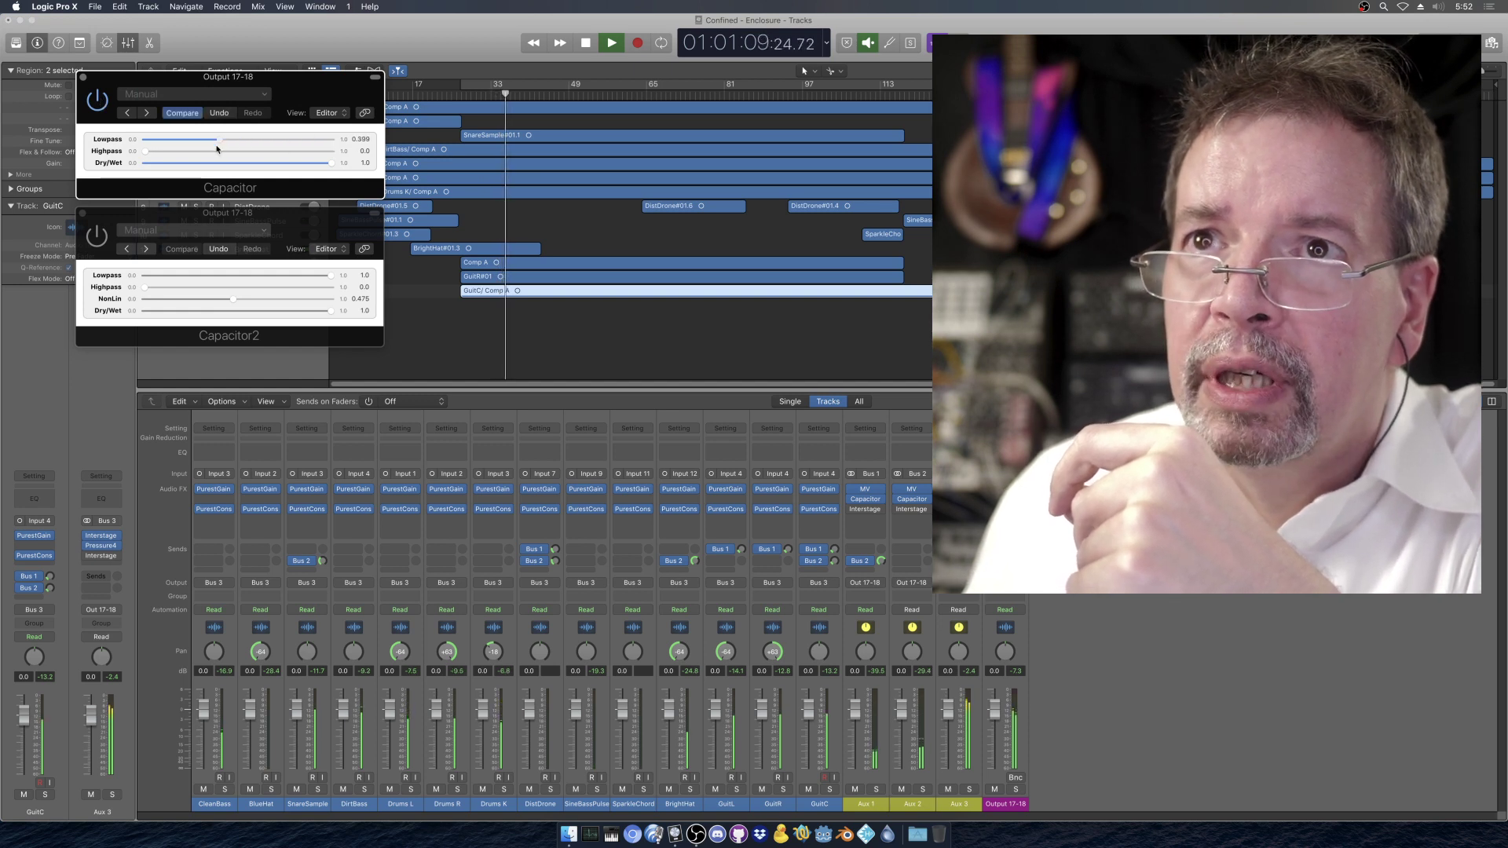
{"action": "left_click_drag", "start_coordinate": [218, 149], "coordinate": [330, 142]}
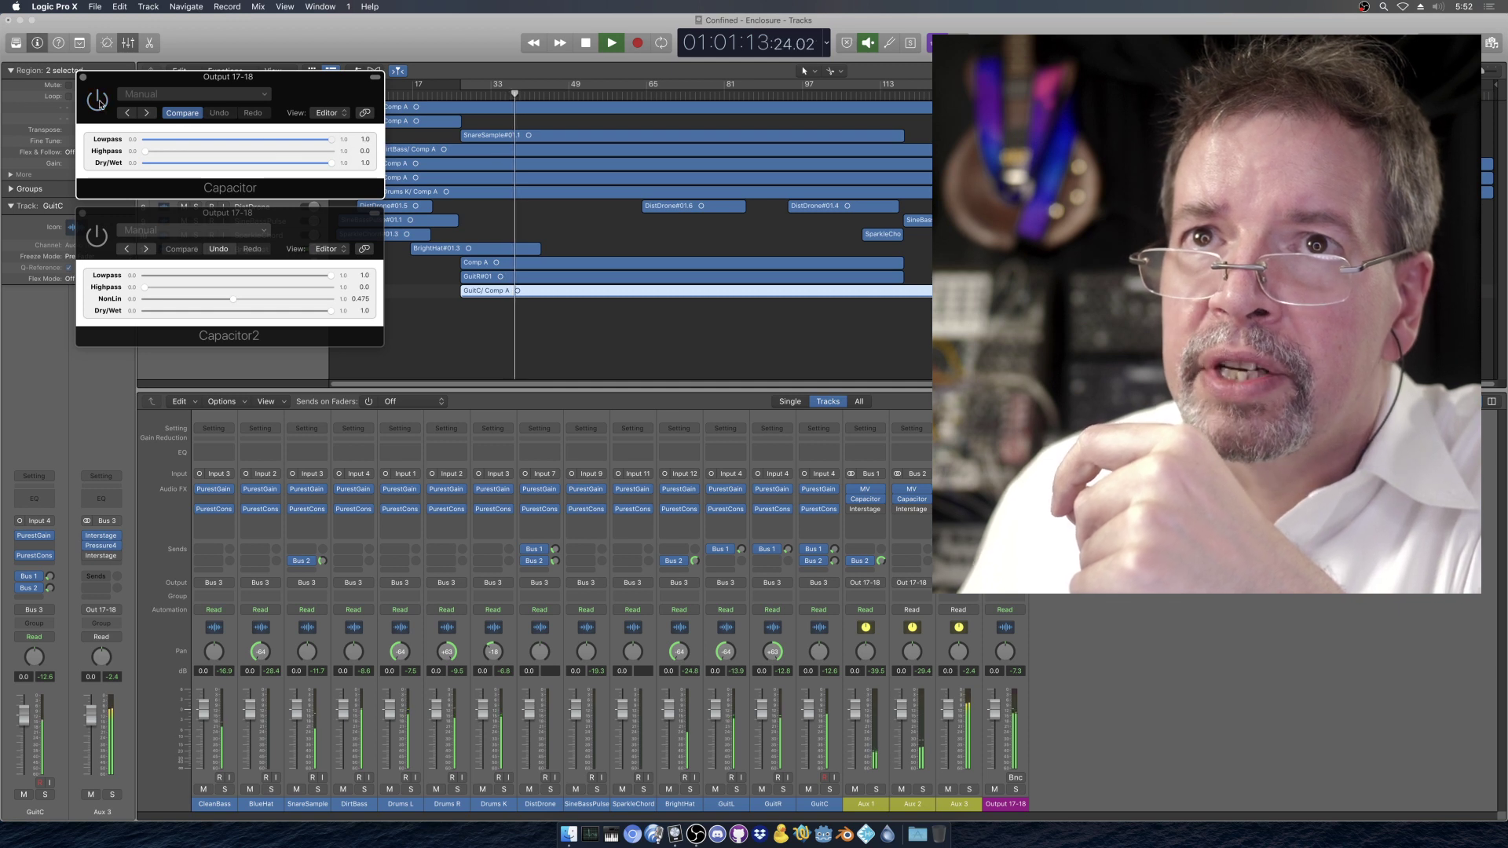
{"action": "left_click", "coordinate": [98, 246]}
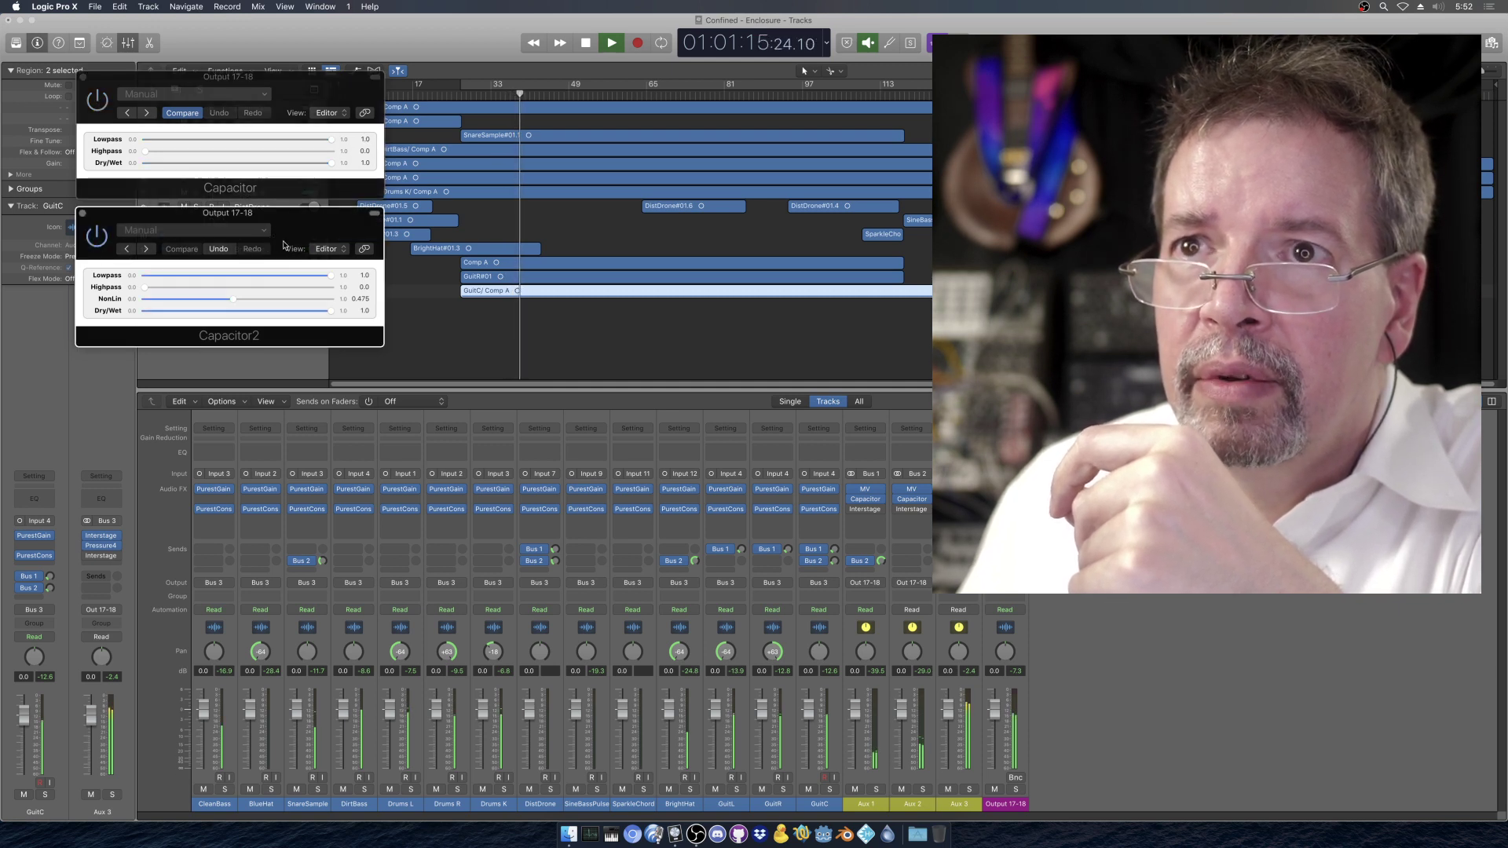
{"action": "mouse_move", "coordinate": [331, 276]}
{"action": "left_mouse_down"}
{"action": "mouse_move", "coordinate": [199, 277]}
{"action": "mouse_move", "coordinate": [341, 275]}
{"action": "left_mouse_up"}
Restart playback and set Capacitor to Lowpass 0.7 and Highpass 0.17
{"action": "left_click", "coordinate": [587, 43]}
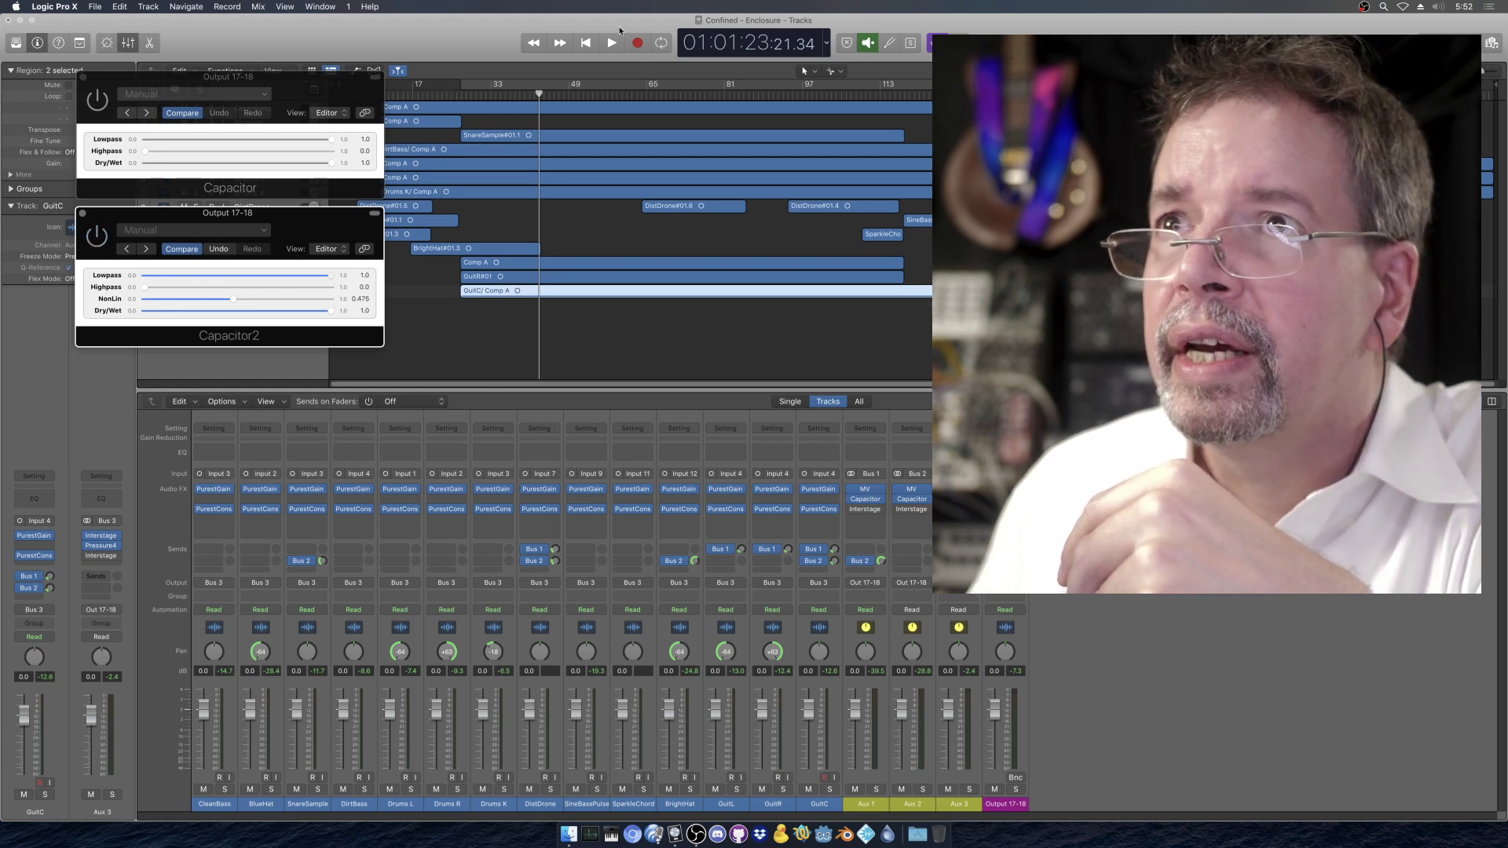
{"action": "left_click", "coordinate": [613, 43]}
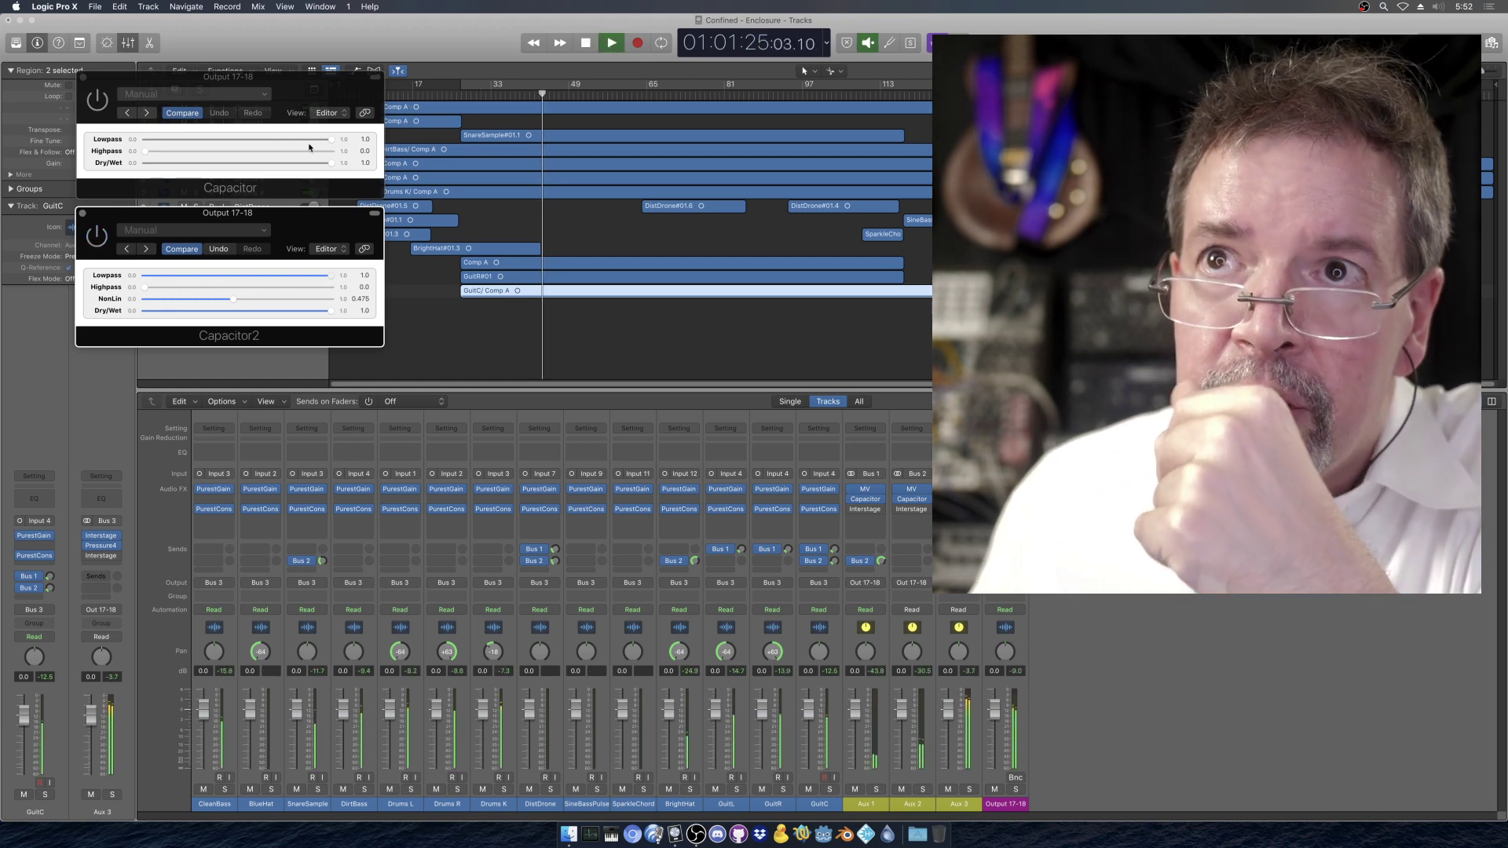
{"action": "left_click_drag", "start_coordinate": [328, 142], "coordinate": [274, 141]}
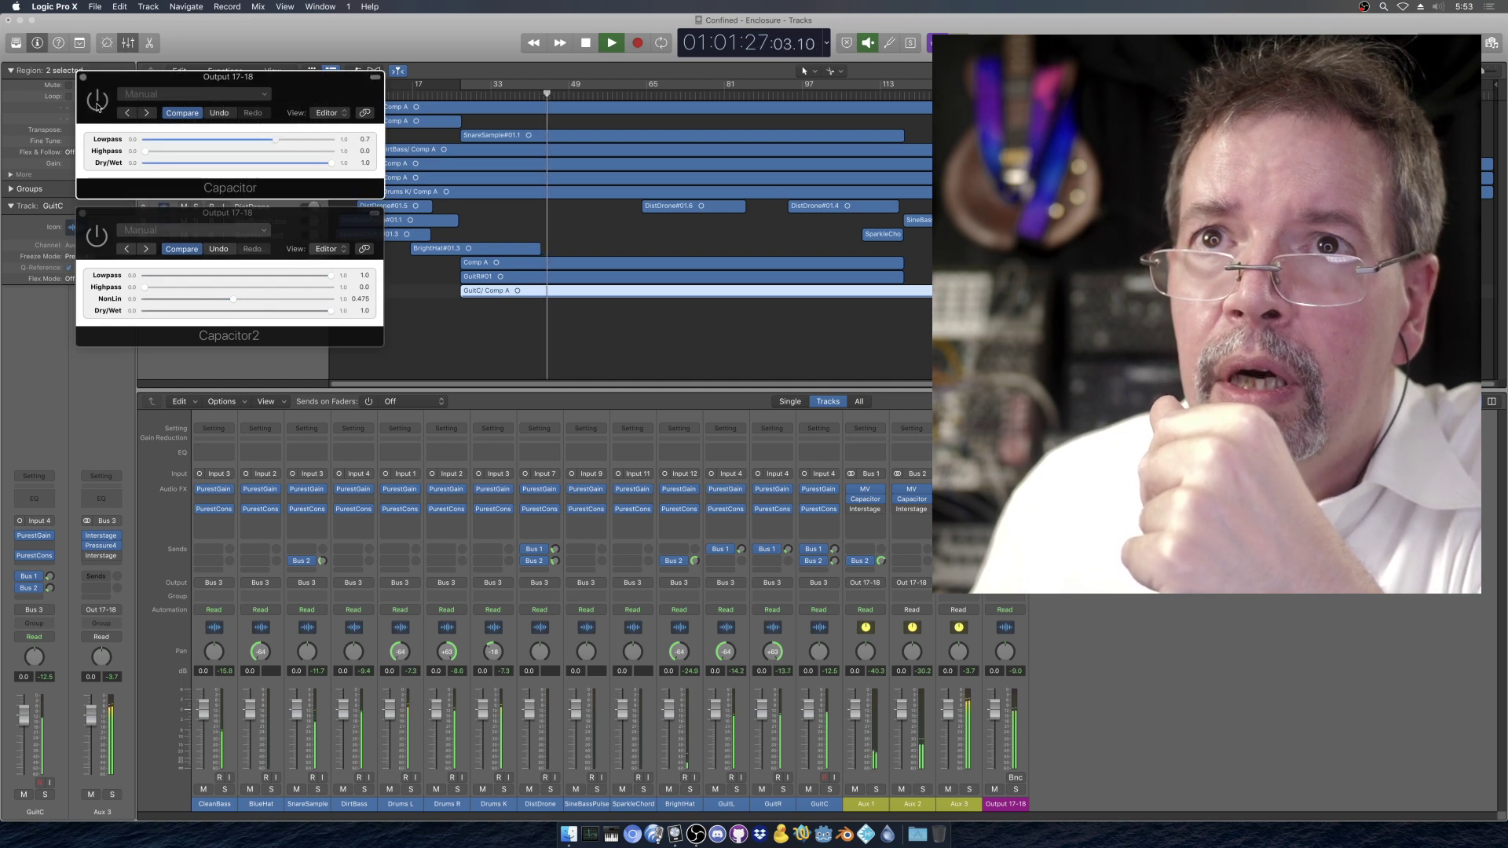
{"action": "left_click_drag", "start_coordinate": [145, 152], "coordinate": [175, 154]}
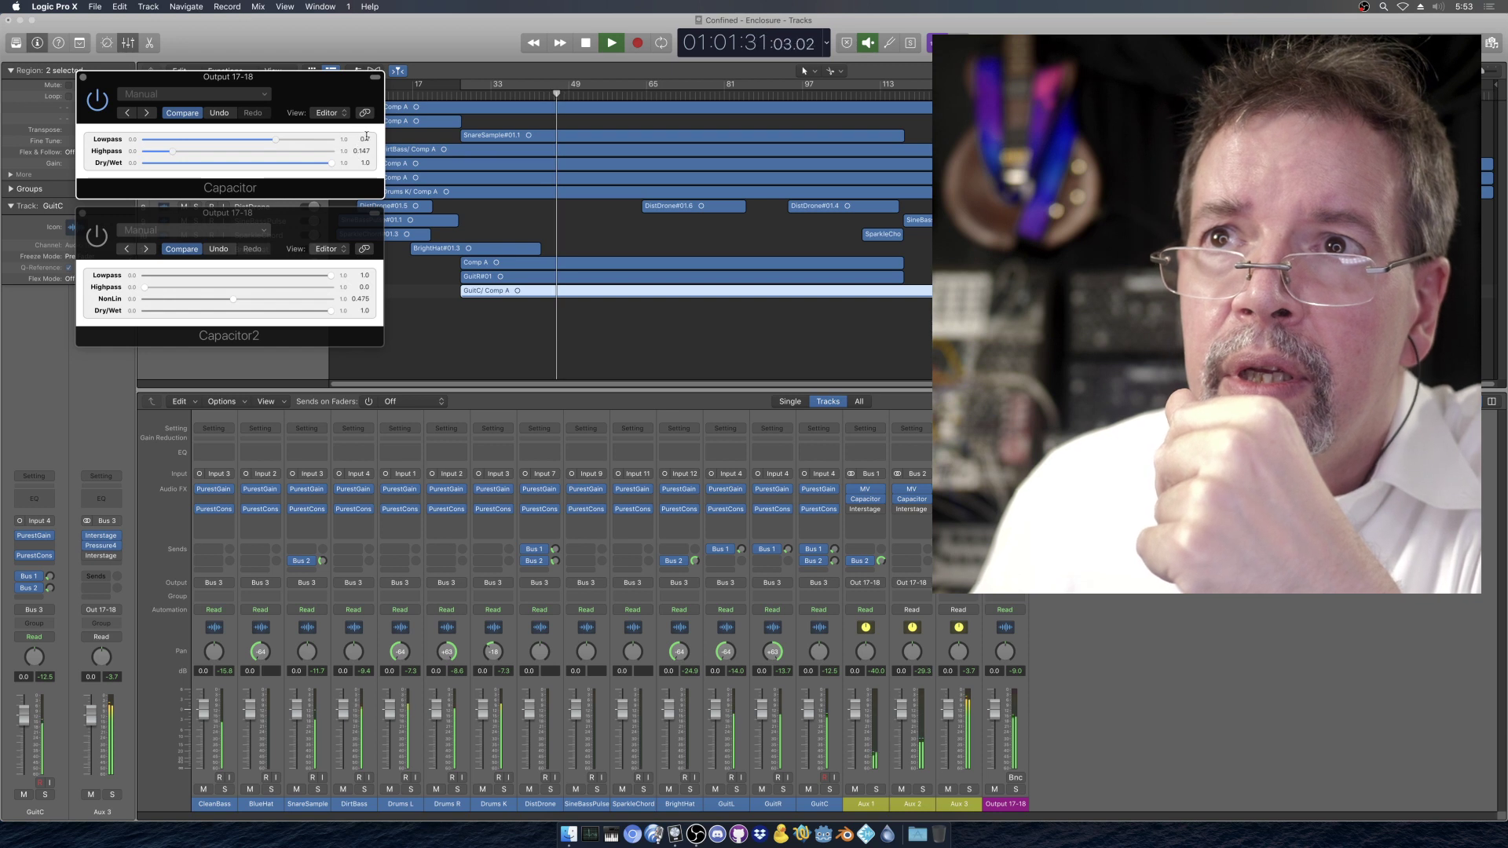
{"action": "left_click_drag", "start_coordinate": [174, 155], "coordinate": [178, 151]}
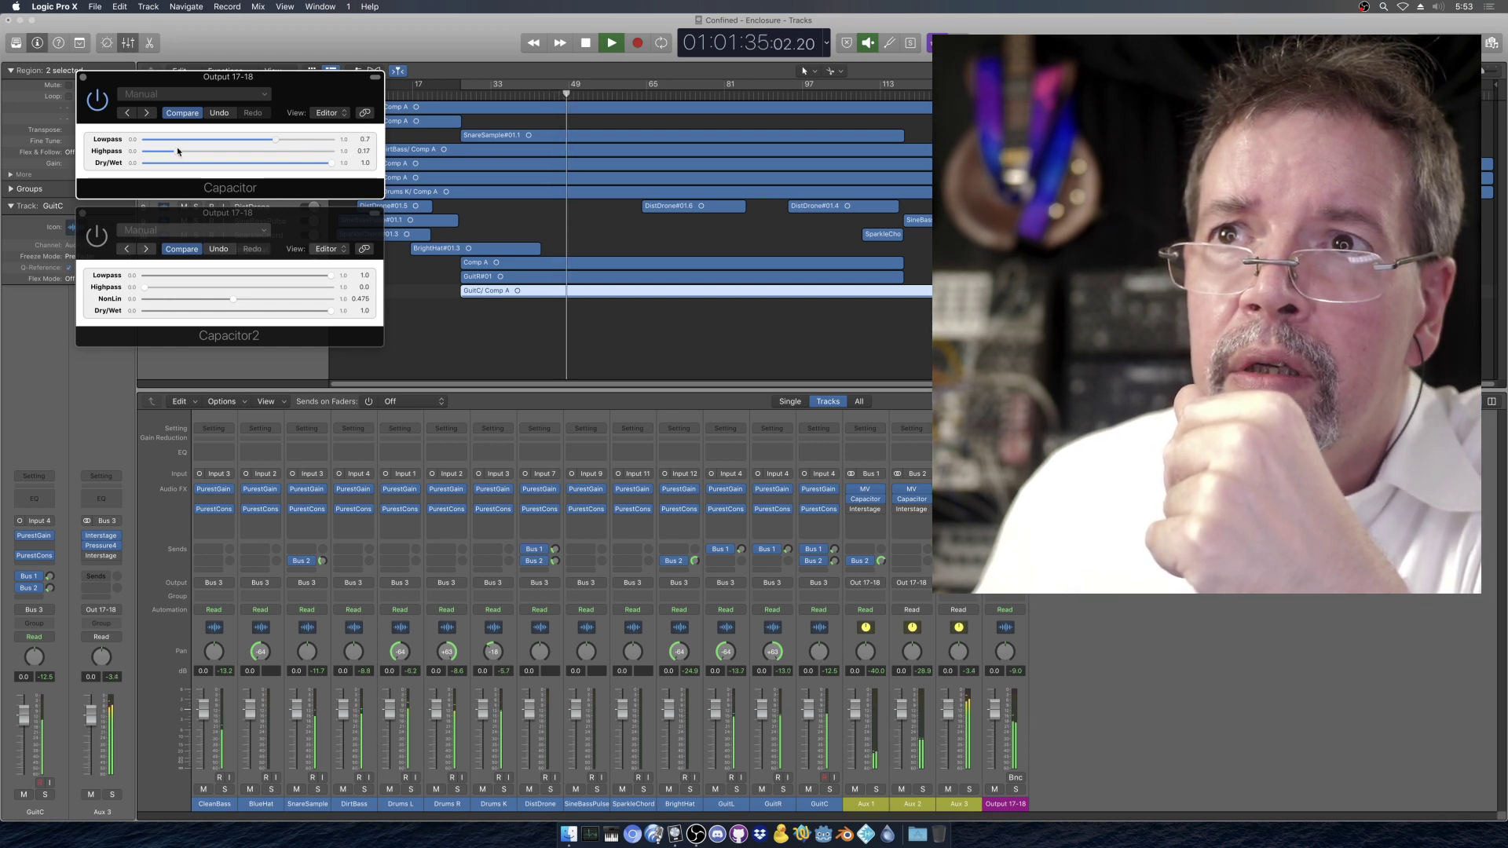
Match Capacitor2 to Lowpass 0.7 and Highpass 0.17
{"action": "left_click_drag", "start_coordinate": [331, 276], "coordinate": [275, 278]}
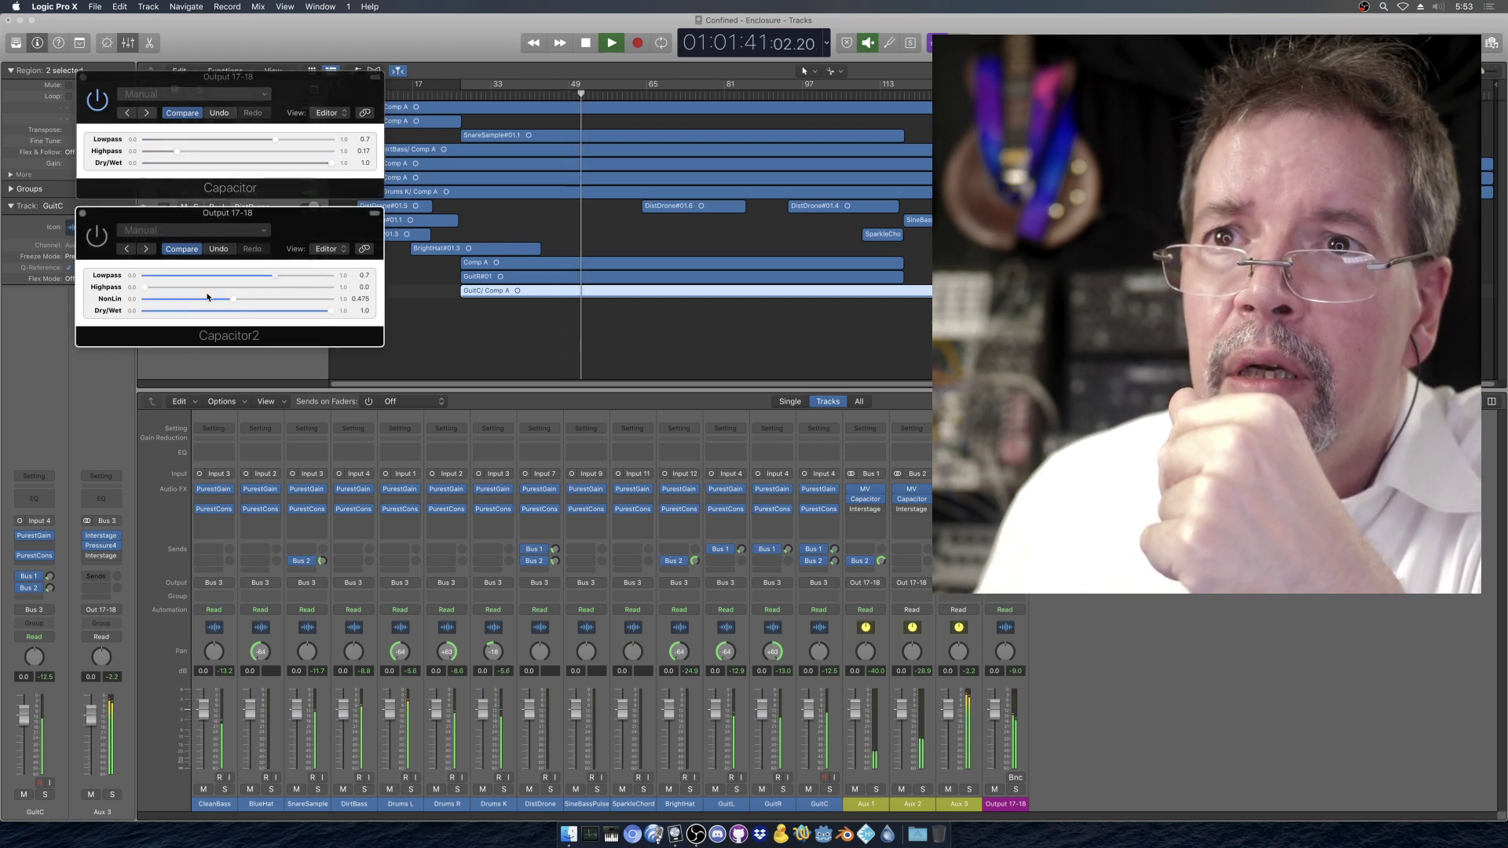
{"action": "left_click_drag", "start_coordinate": [137, 288], "coordinate": [176, 275]}
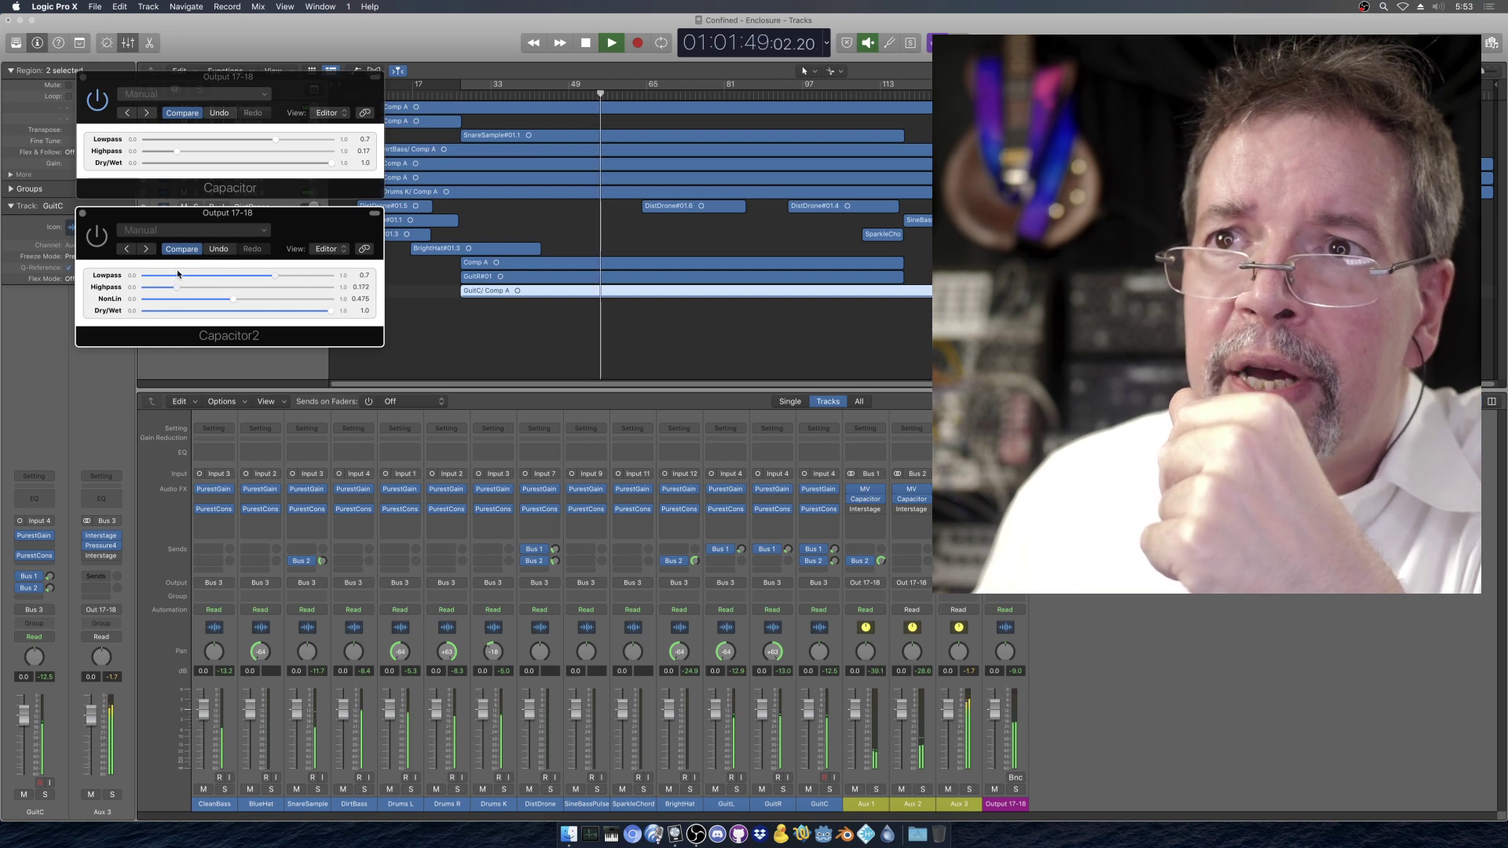
{"action": "left_click_drag", "start_coordinate": [176, 286], "coordinate": [171, 293]}
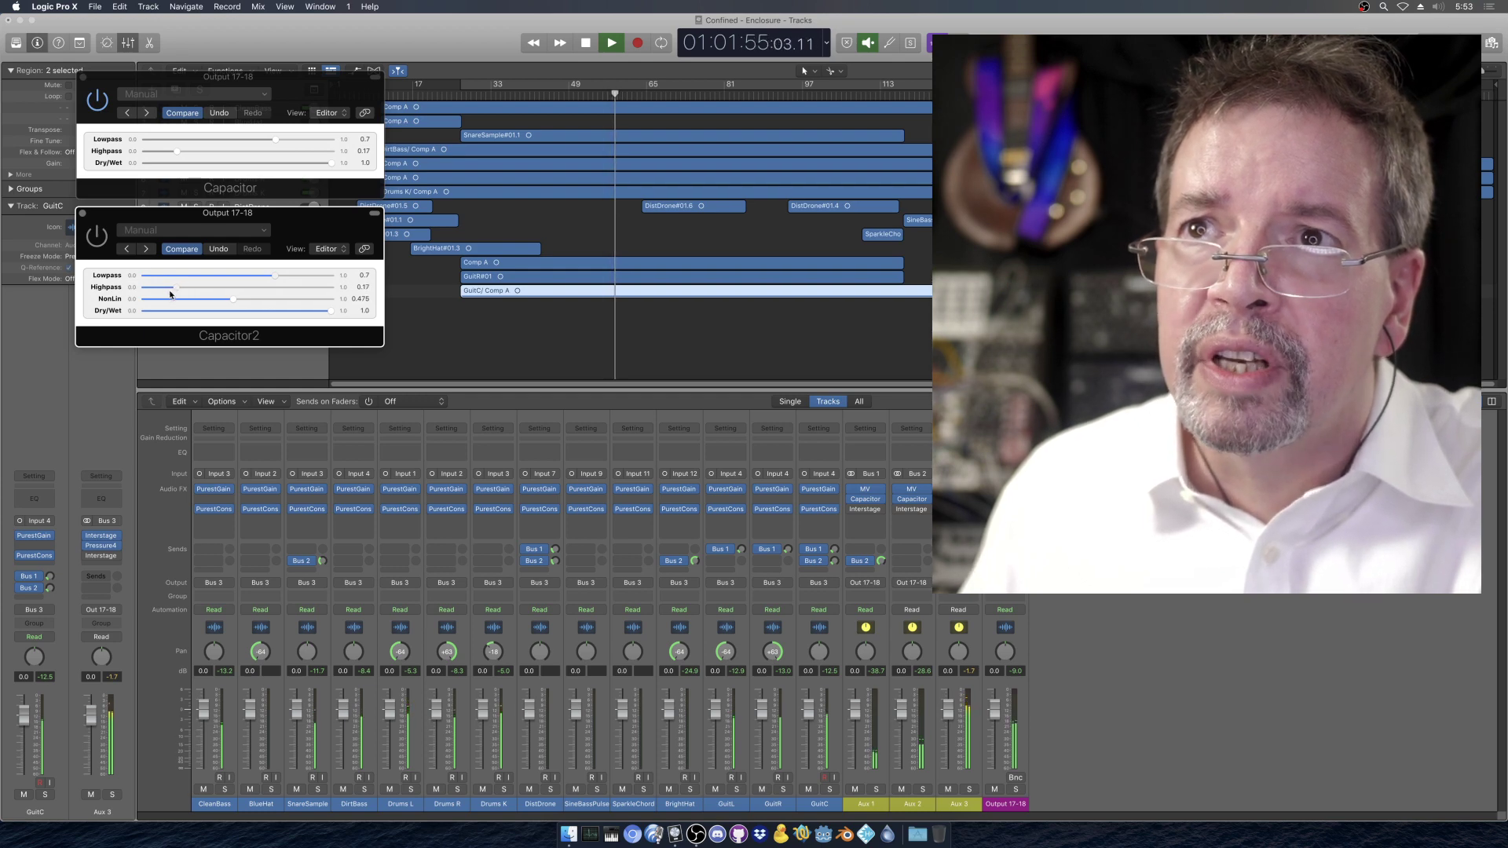
{"action": "left_click", "coordinate": [93, 104]}
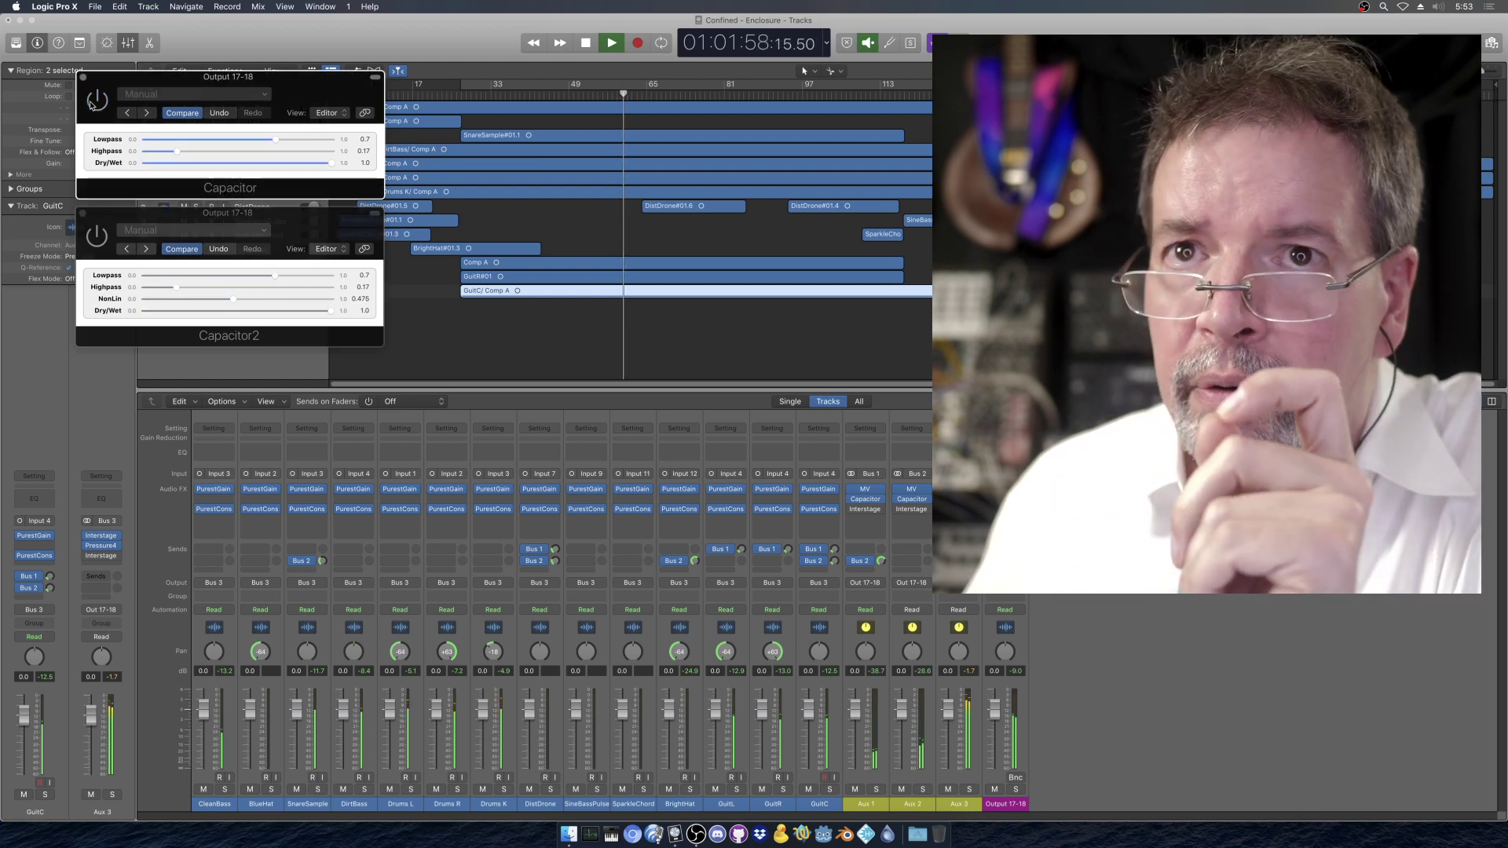
Bring Capacitor2 forward, stop playback, then start the mix playing again
{"action": "left_click", "coordinate": [99, 243]}
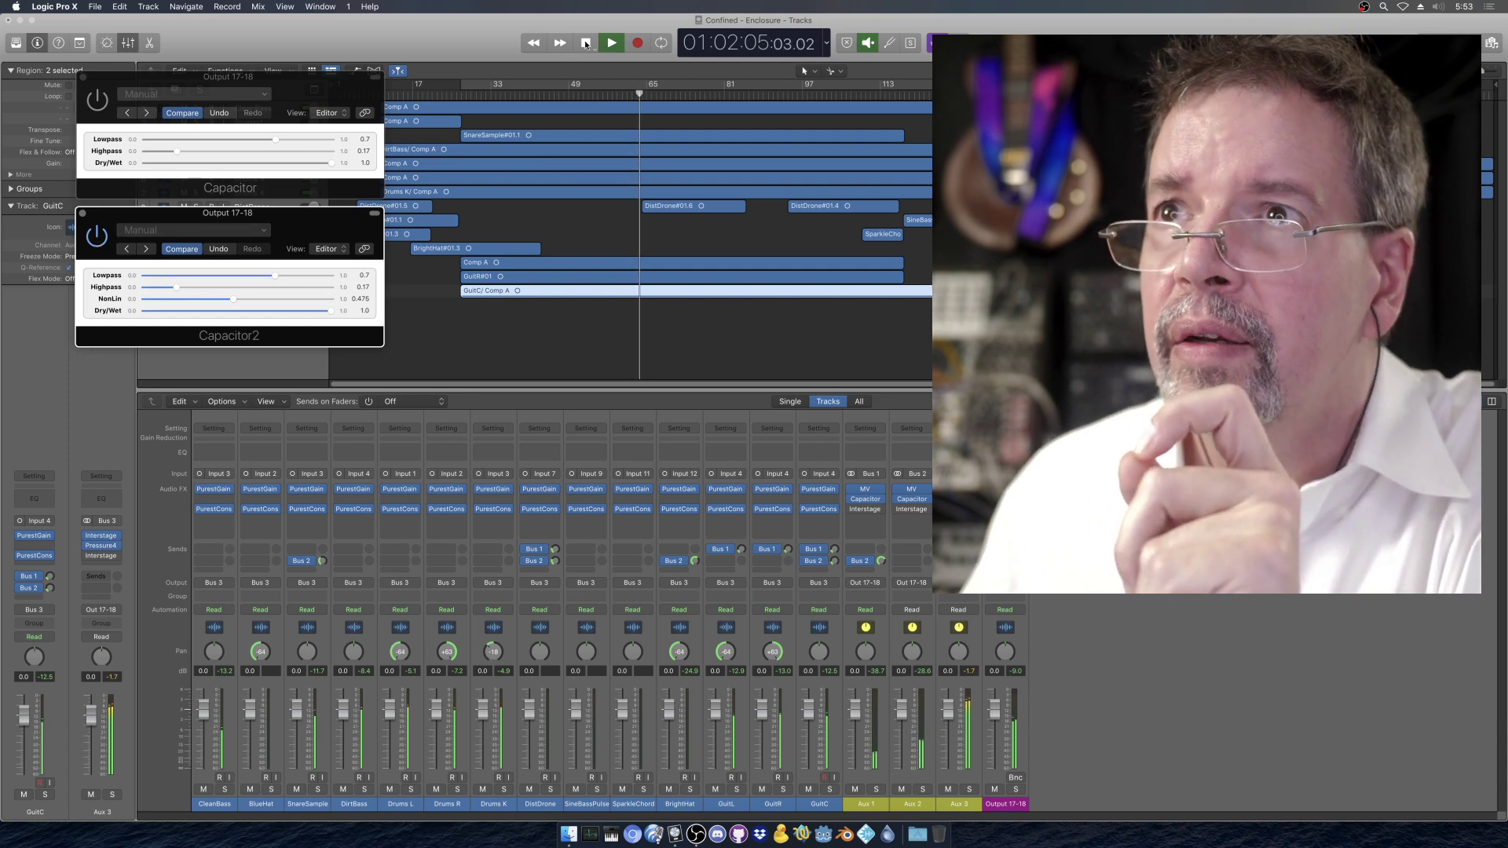
{"action": "left_click", "coordinate": [586, 43]}
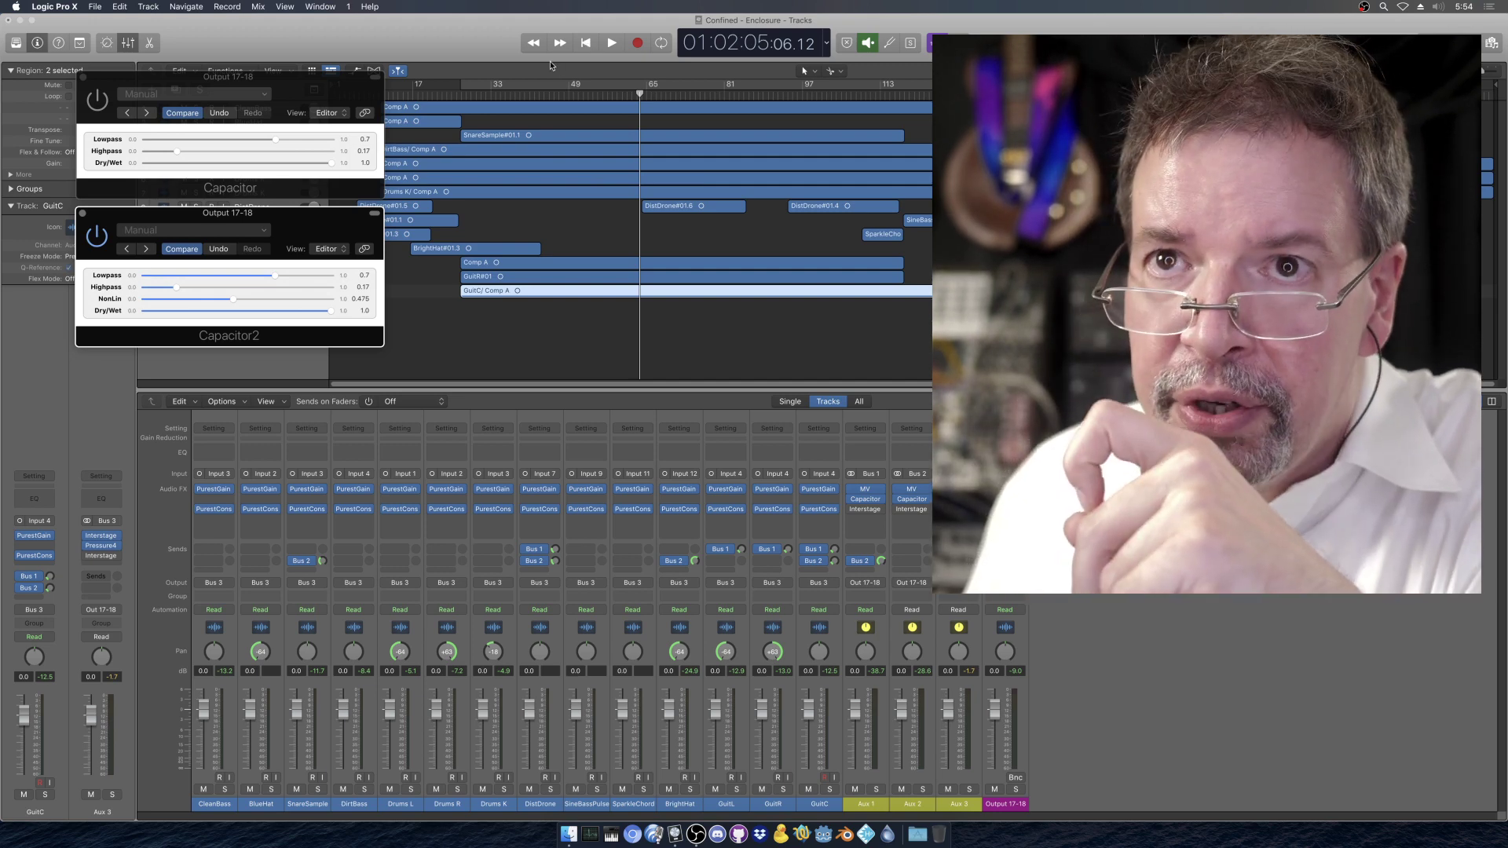
{"action": "left_click", "coordinate": [611, 43]}
Audition Capacitor2's NonLin from 0.0 up to 0.927 and its Dry/Wet, stop, then solo GuitL, GuitR and GuitC
{"action": "left_click_drag", "start_coordinate": [233, 299], "coordinate": [124, 300]}
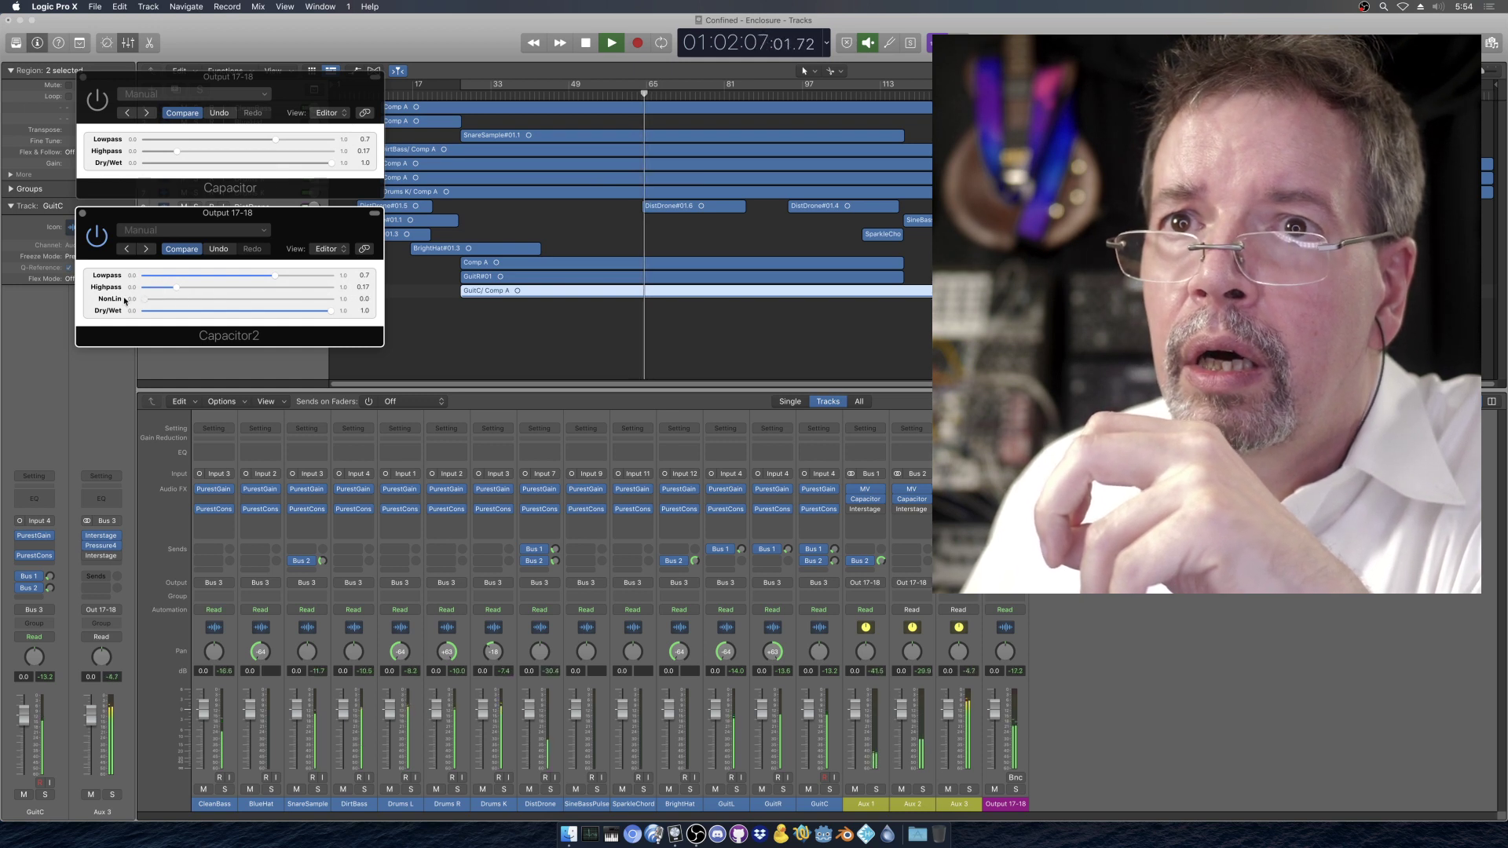
{"action": "left_click_drag", "start_coordinate": [330, 311], "coordinate": [397, 313]}
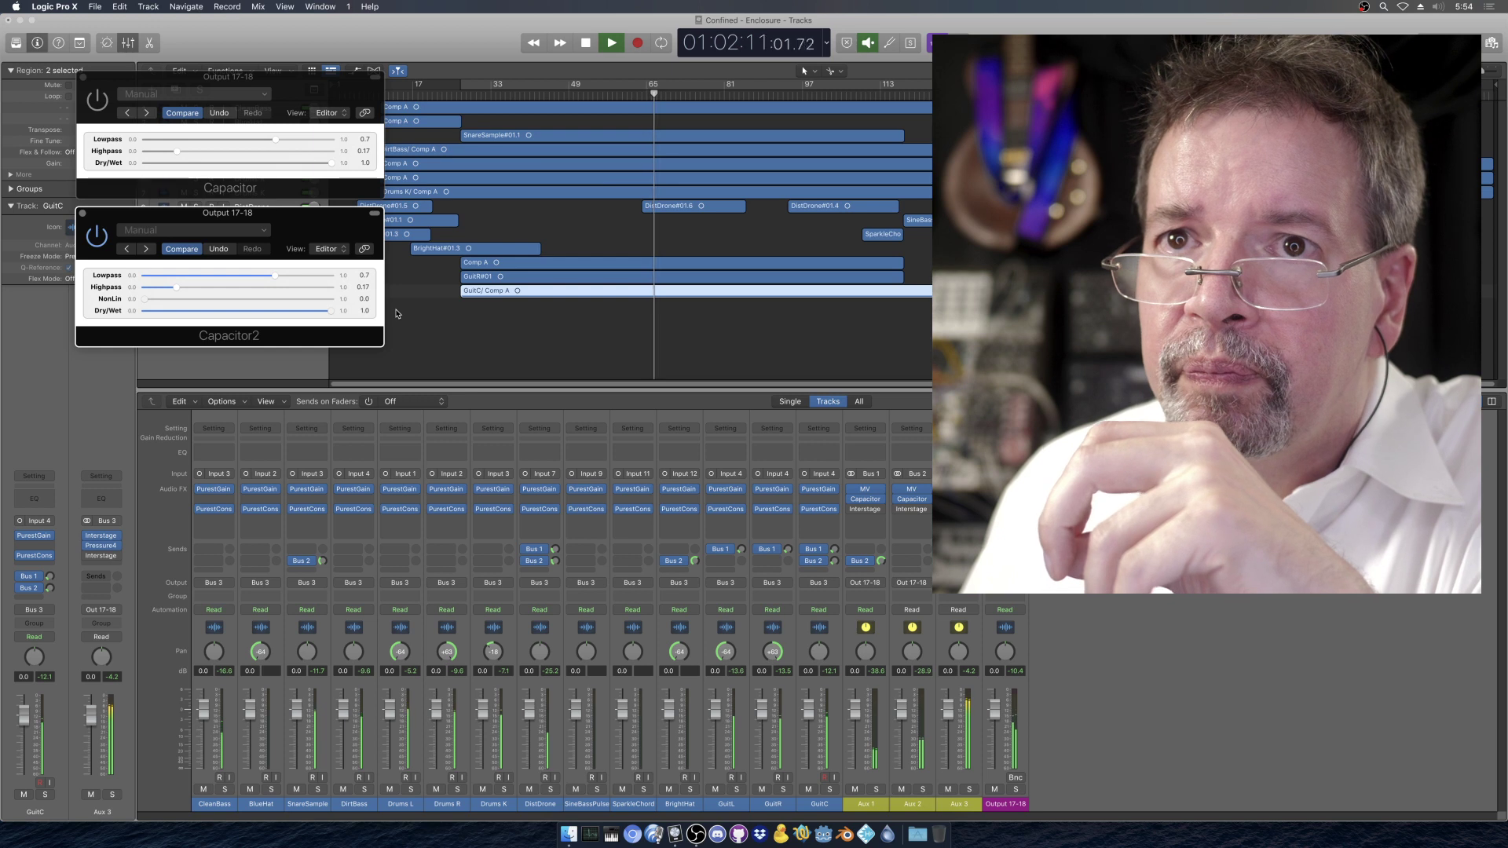
{"action": "left_click", "coordinate": [105, 141]}
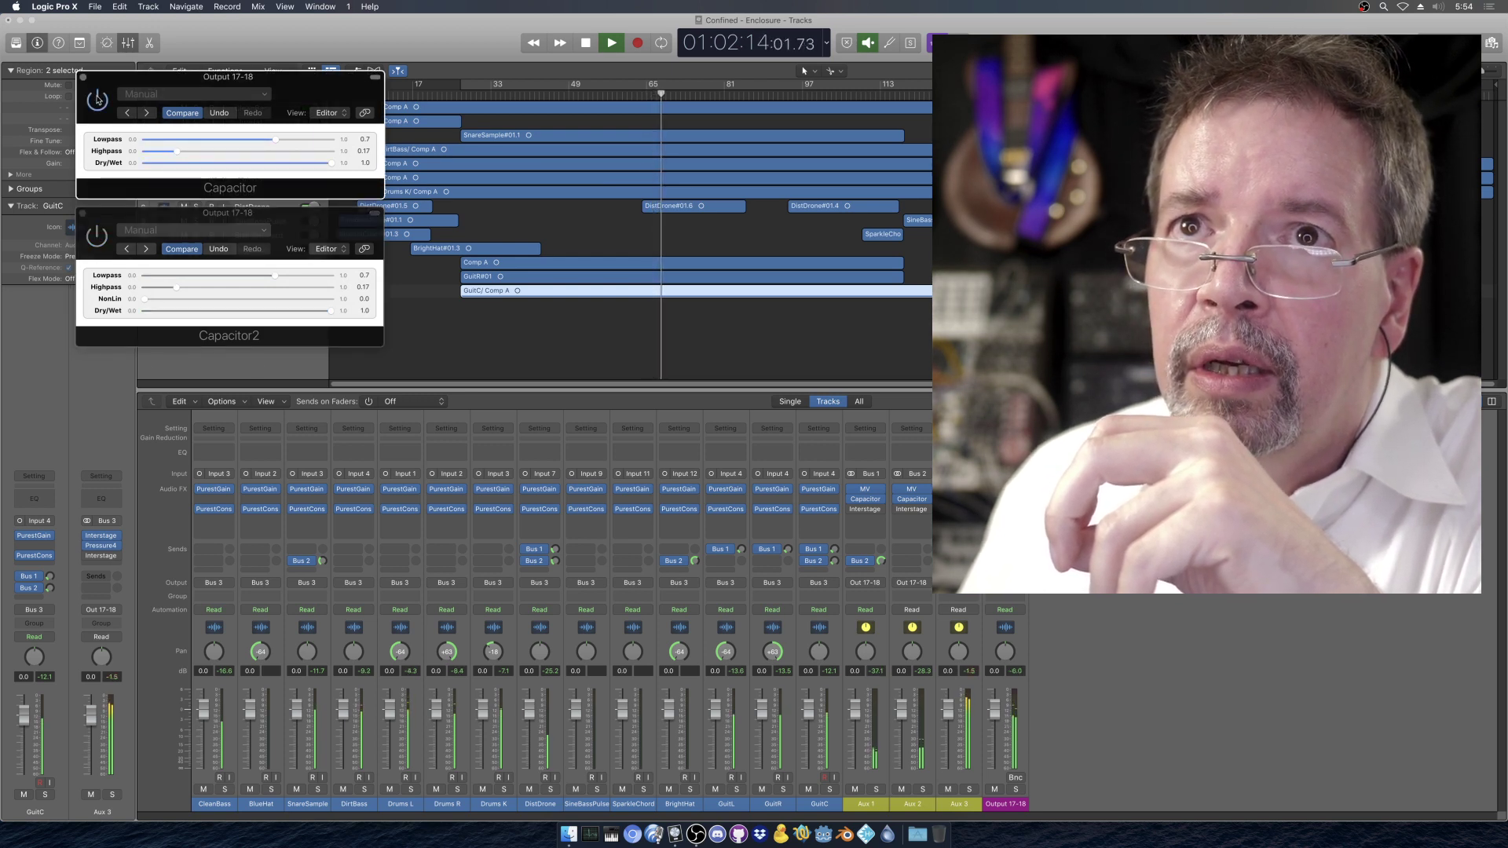
{"action": "left_click", "coordinate": [95, 243]}
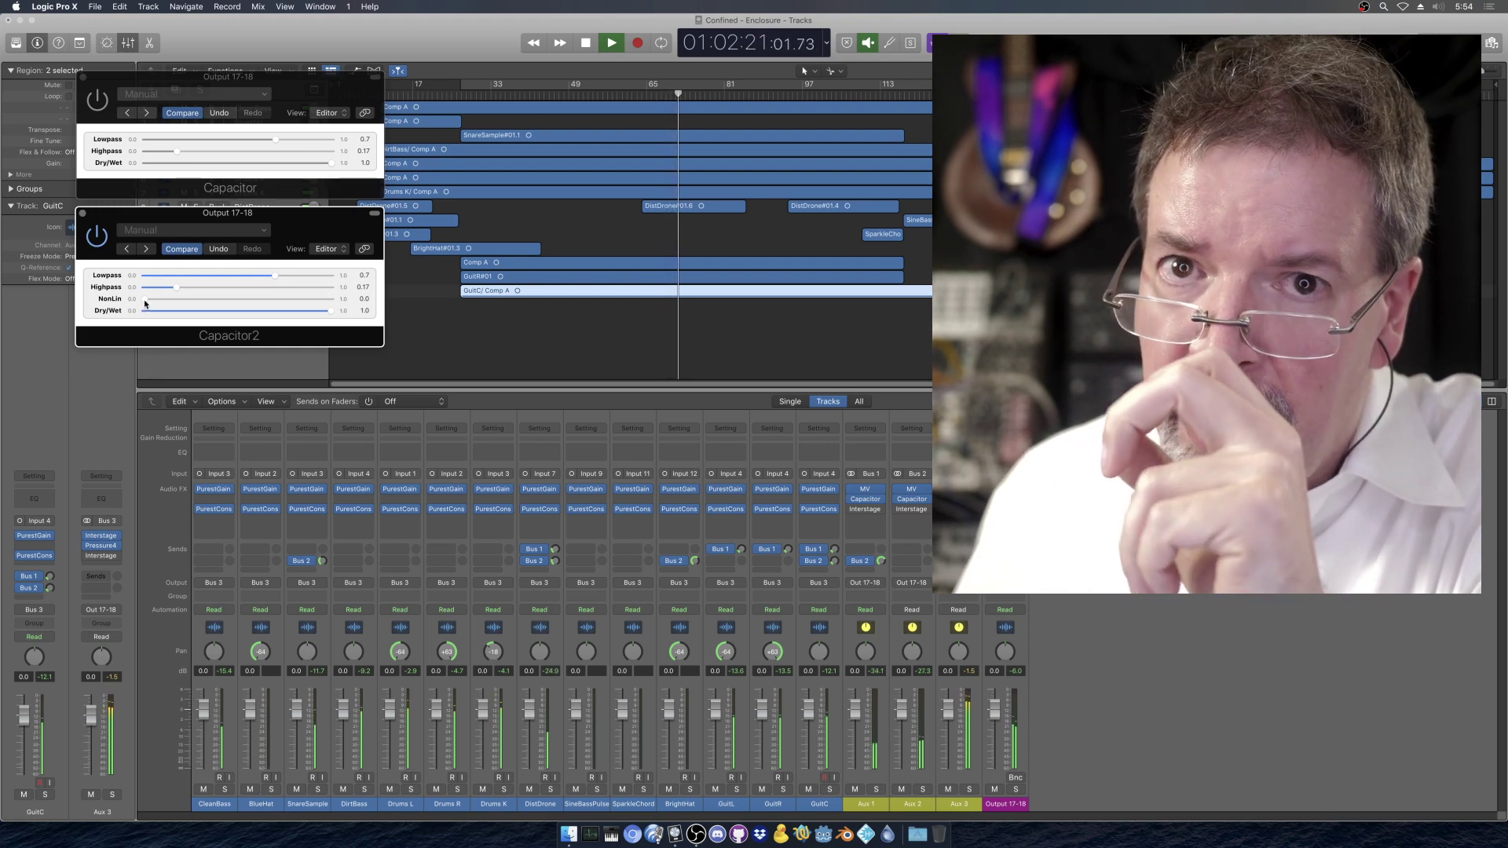
{"action": "left_click_drag", "start_coordinate": [145, 303], "coordinate": [317, 301]}
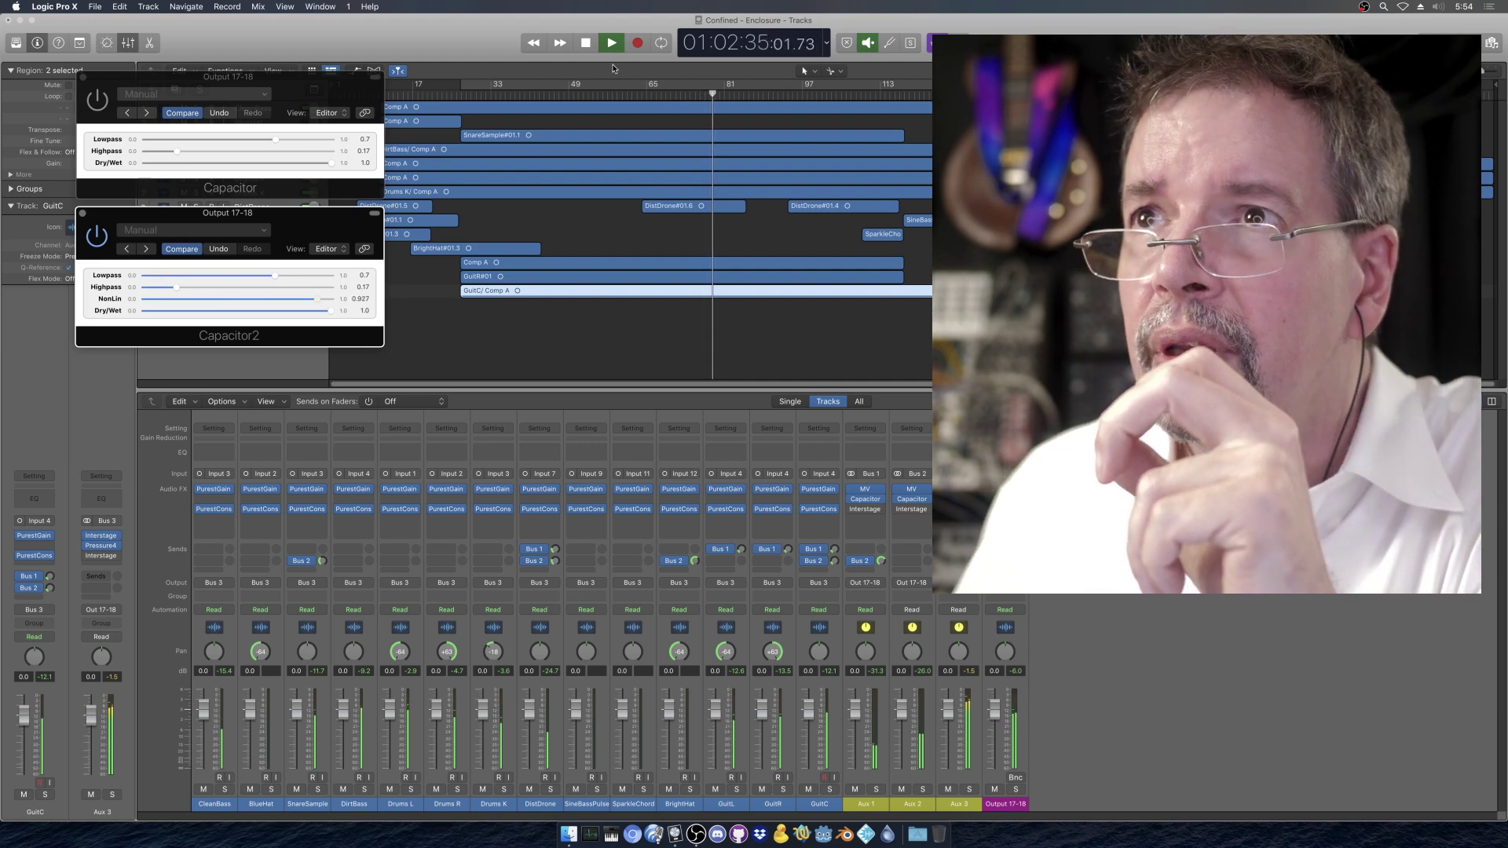
{"action": "left_click", "coordinate": [587, 43]}
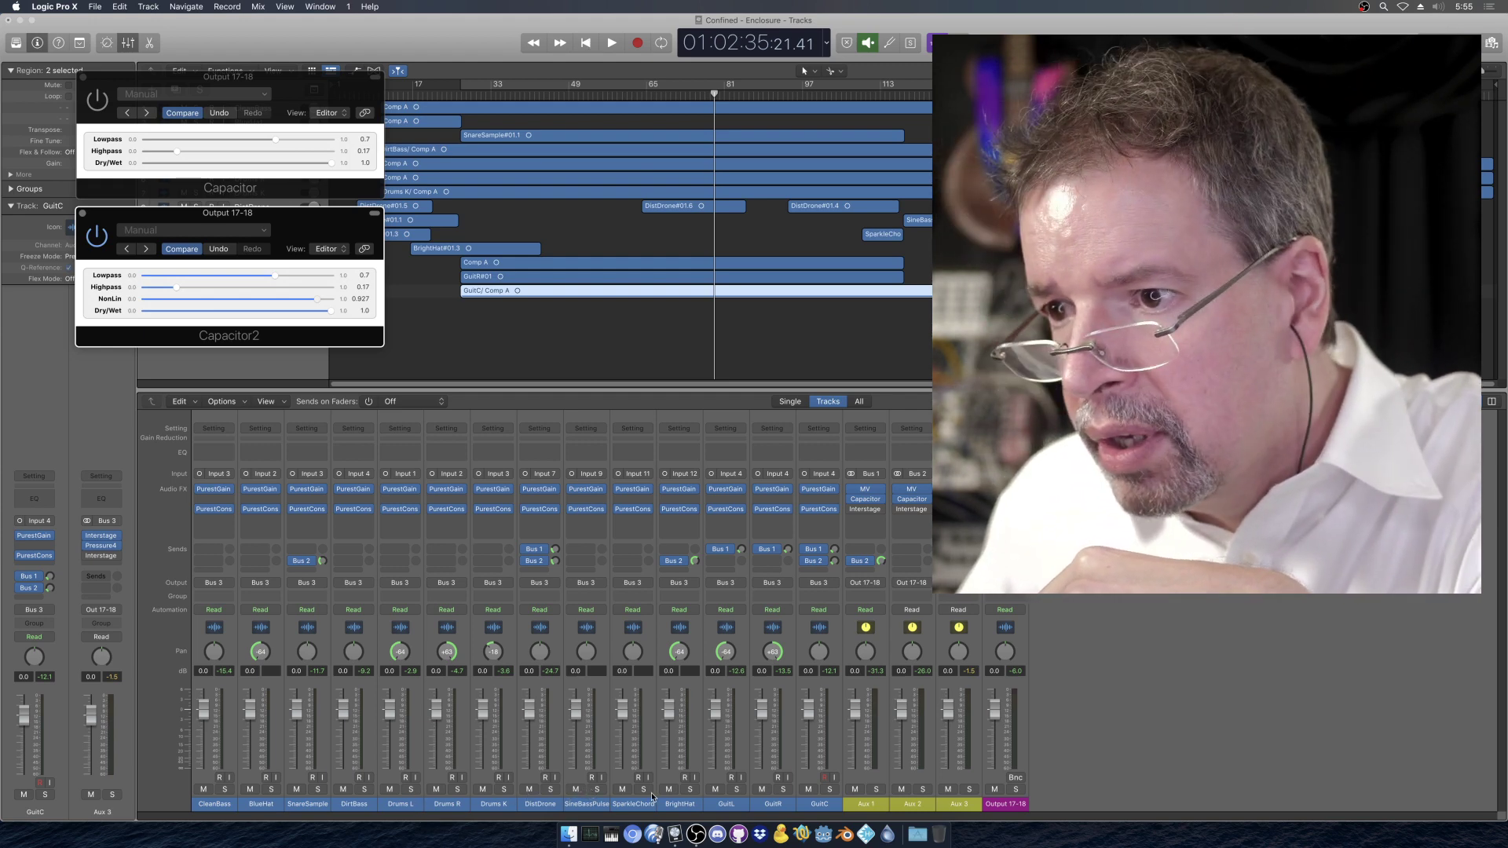
{"action": "left_click_drag", "start_coordinate": [736, 790], "coordinate": [828, 791]}
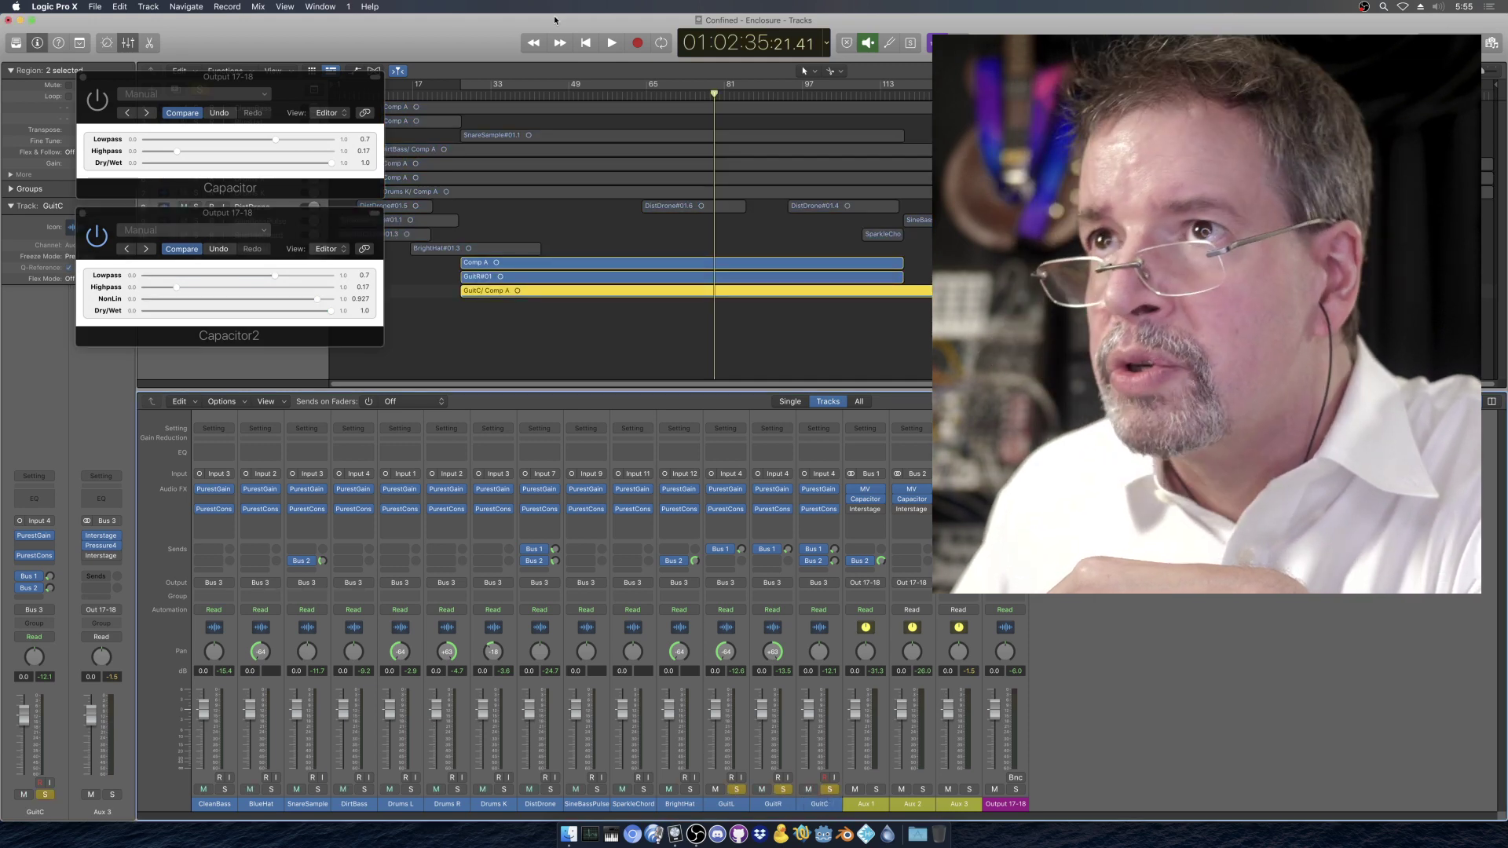
Play the soloed guitars while resetting Capacitor2 to Highpass 0.0, NonLin 0.0 and Lowpass 1.0, then stop
{"action": "left_click", "coordinate": [612, 43]}
{"action": "left_click", "coordinate": [312, 288]}
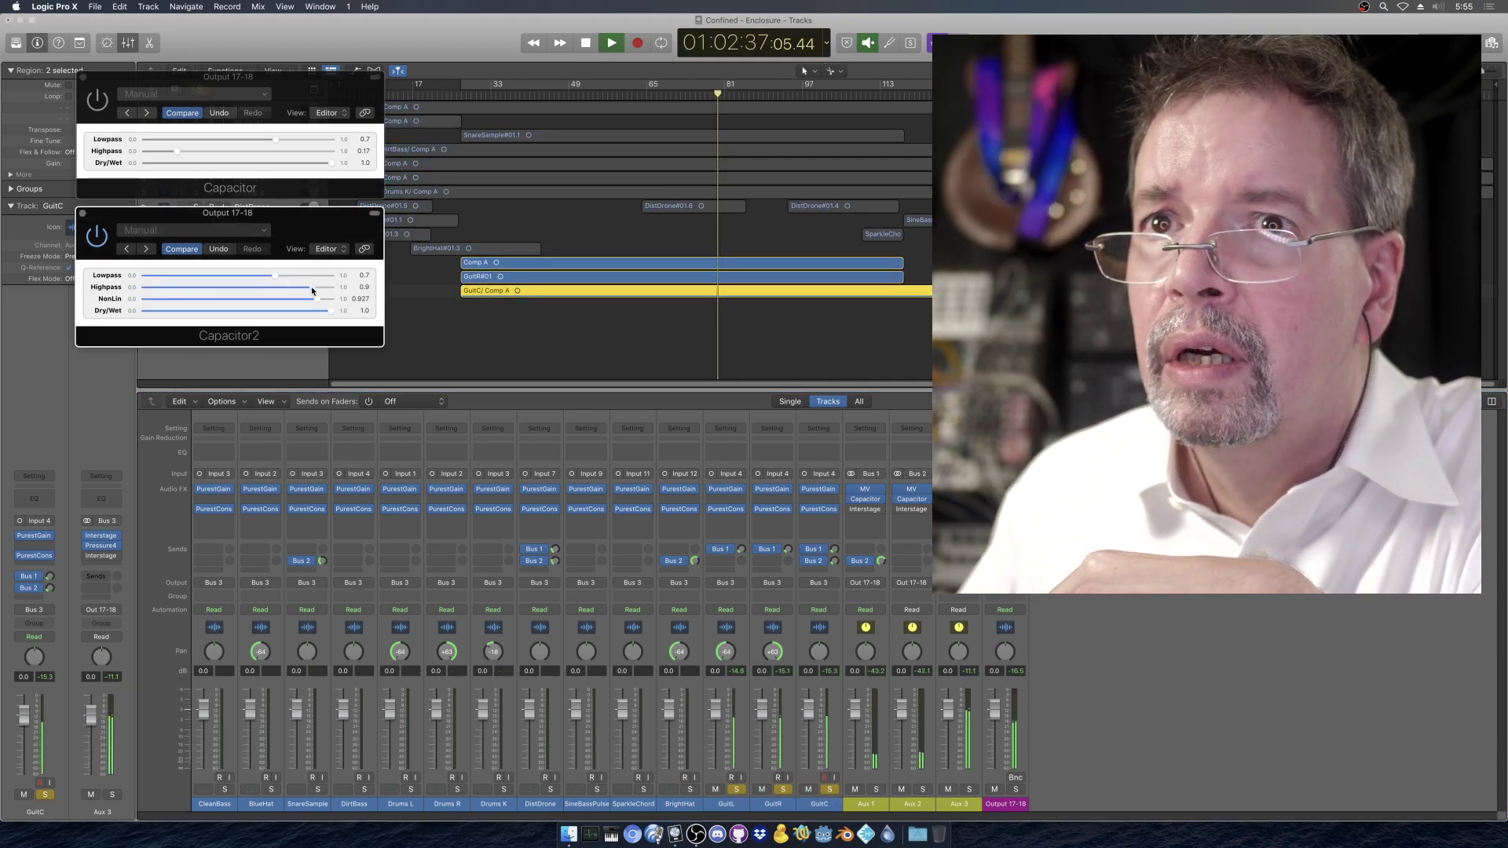
{"action": "left_click_drag", "start_coordinate": [311, 289], "coordinate": [145, 288]}
{"action": "left_click", "coordinate": [144, 299]}
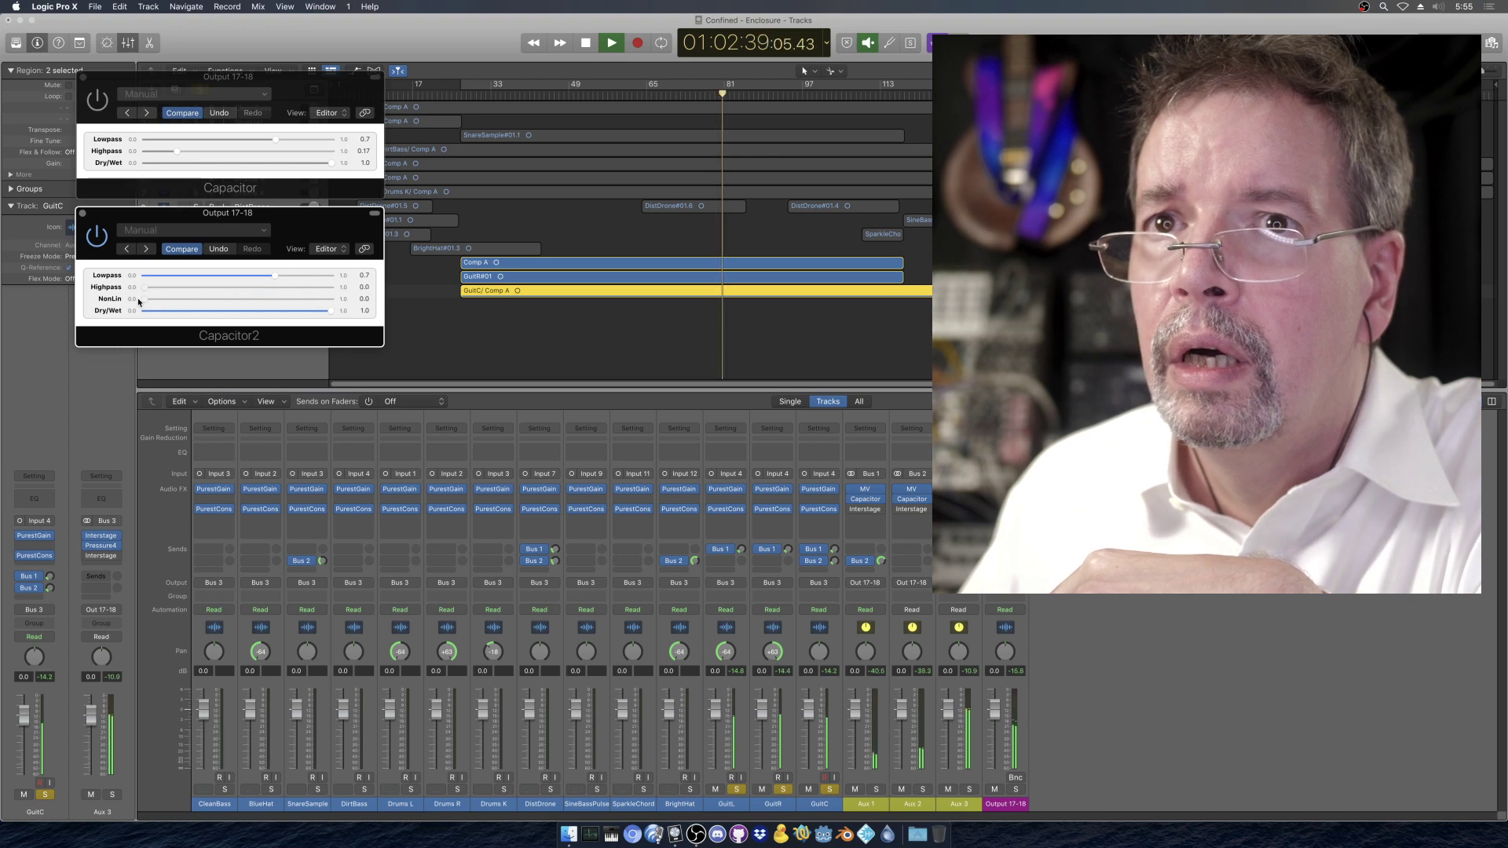
{"action": "left_click_drag", "start_coordinate": [275, 276], "coordinate": [333, 275]}
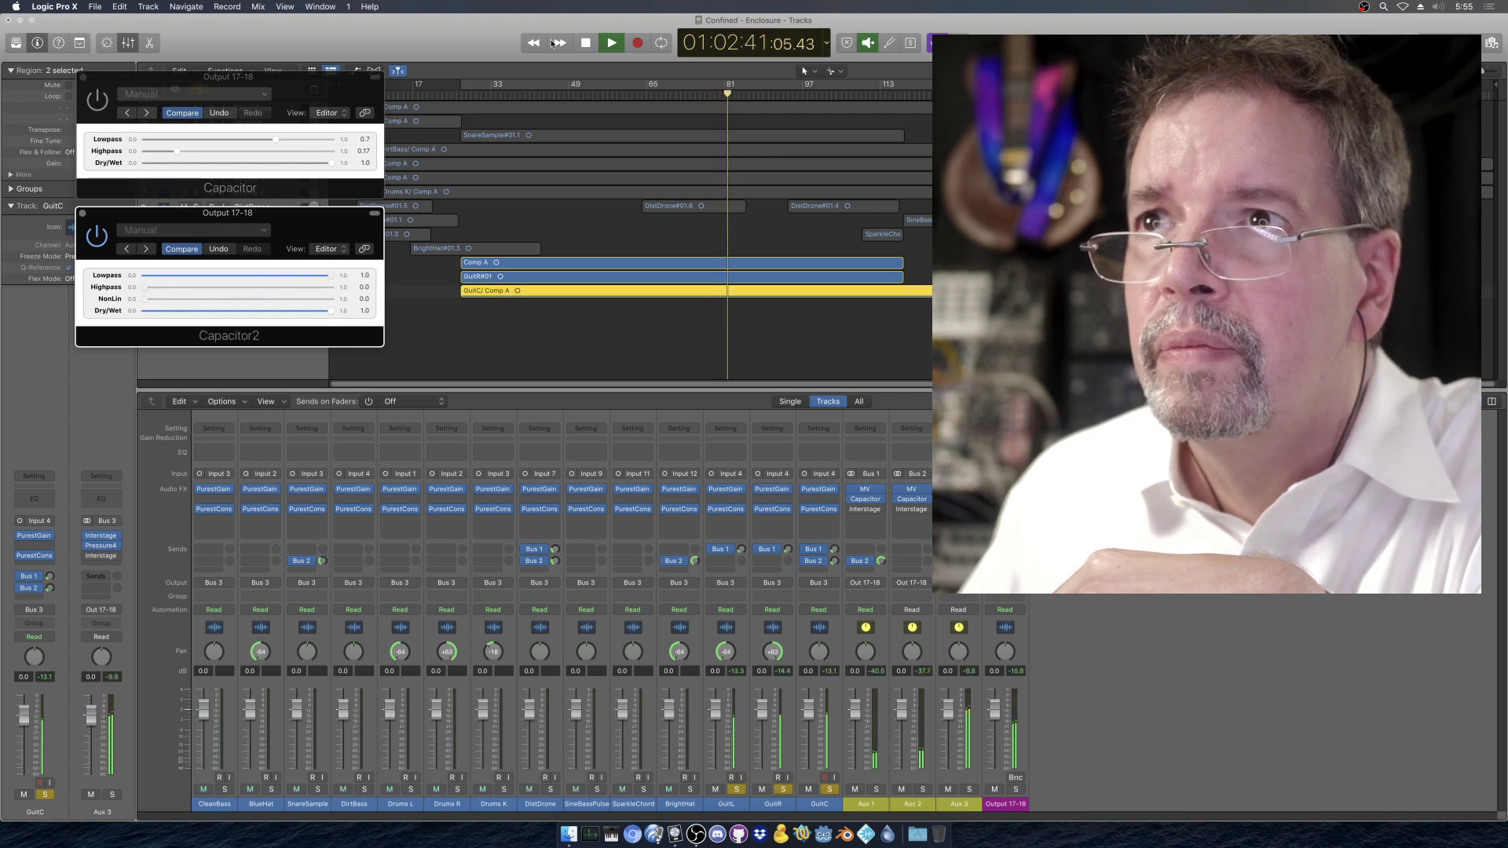
{"action": "left_click", "coordinate": [585, 42]}
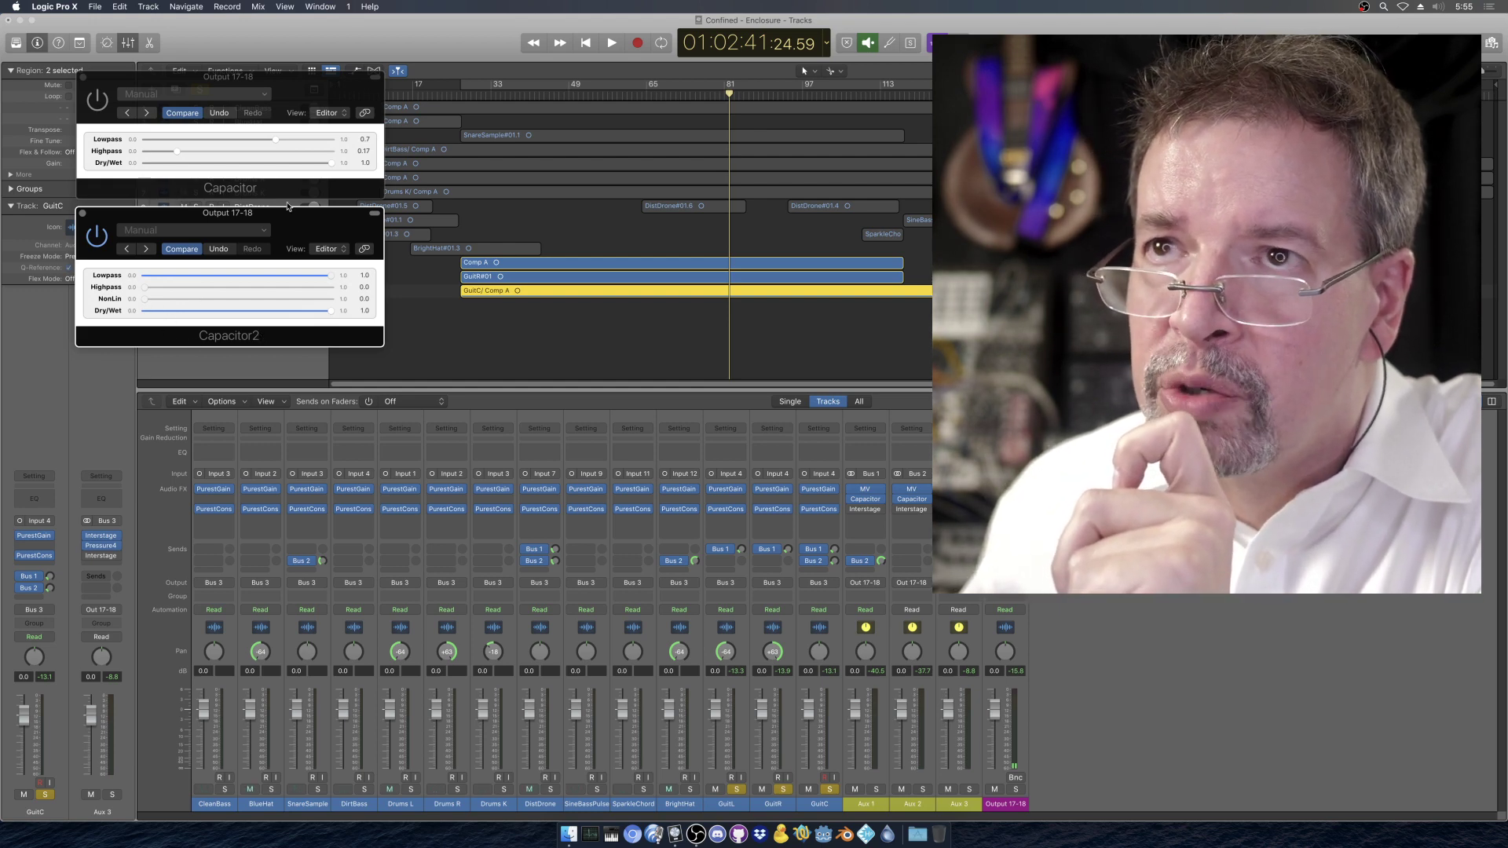
Resume playback and dial Capacitor2 to NonLin 0.954, Lowpass 0.806 and Highpass 0.112
{"action": "left_click", "coordinate": [612, 43]}
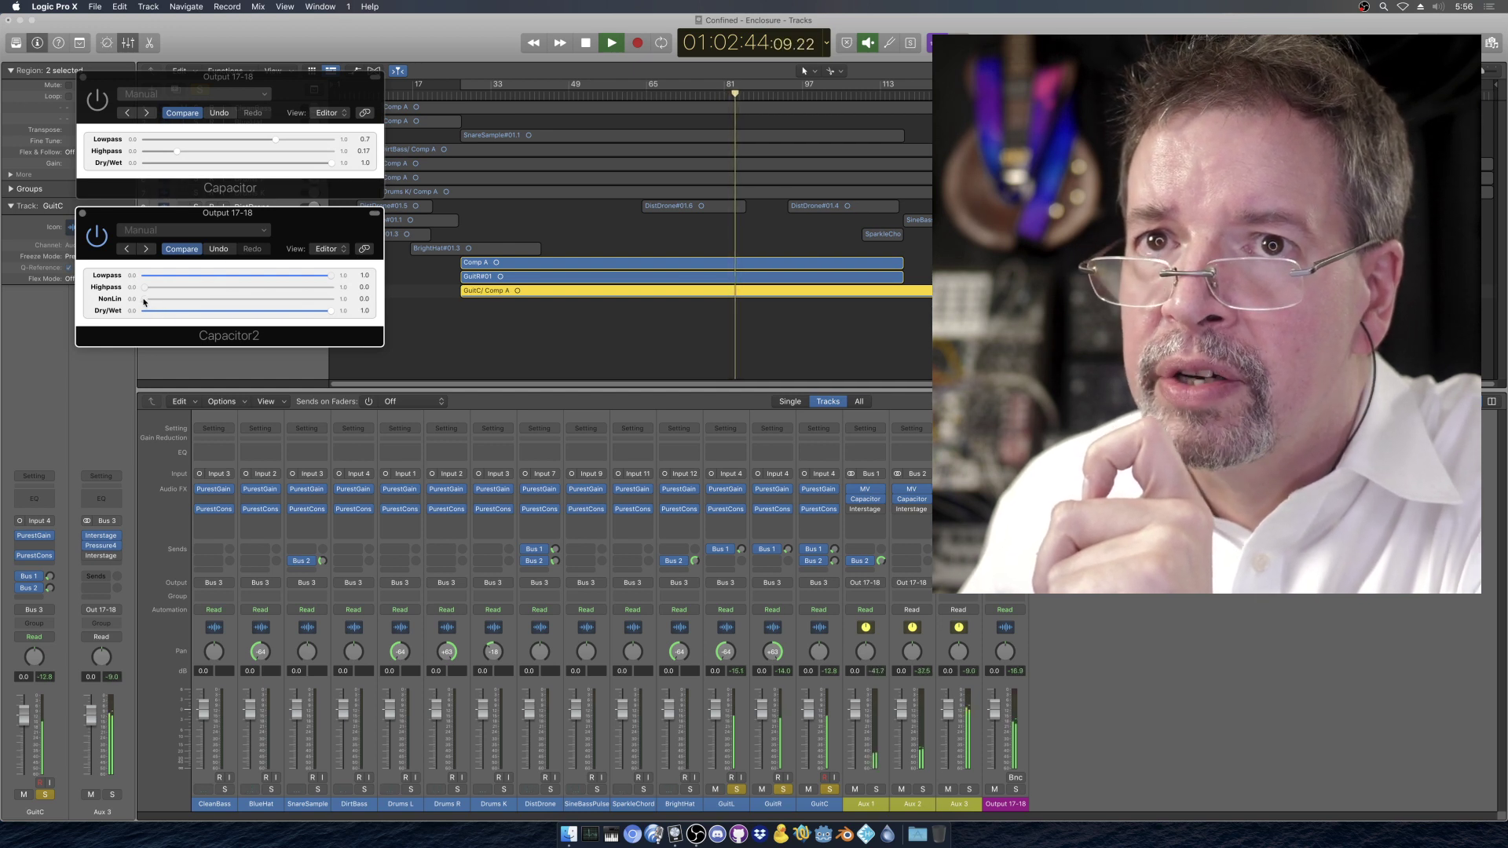
{"action": "left_click_drag", "start_coordinate": [145, 302], "coordinate": [322, 302]}
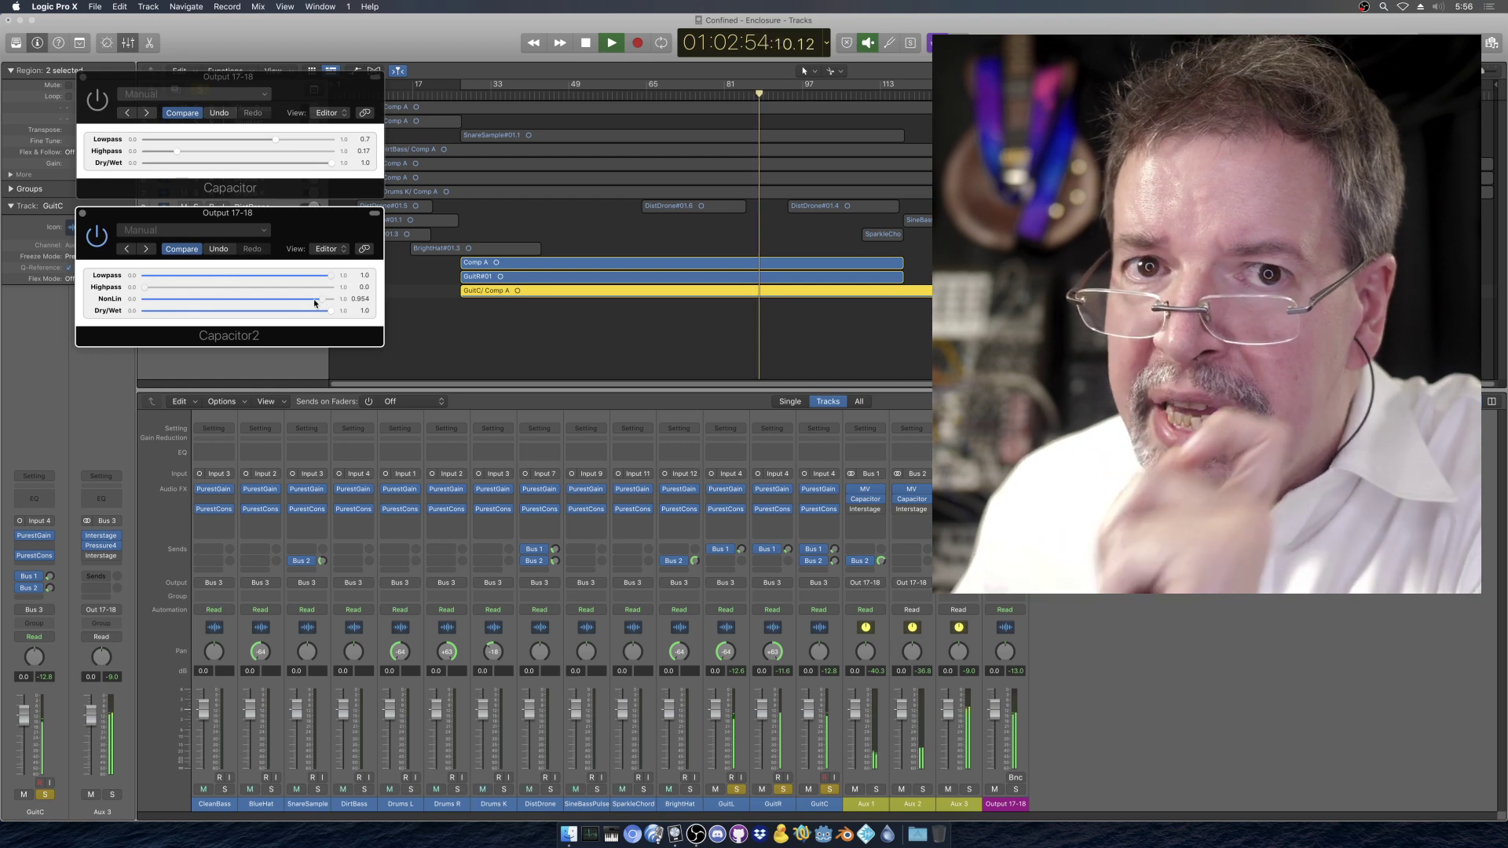
{"action": "mouse_move", "coordinate": [330, 275]}
{"action": "left_mouse_down"}
{"action": "mouse_move", "coordinate": [174, 292]}
{"action": "mouse_move", "coordinate": [333, 291]}
{"action": "left_mouse_up"}
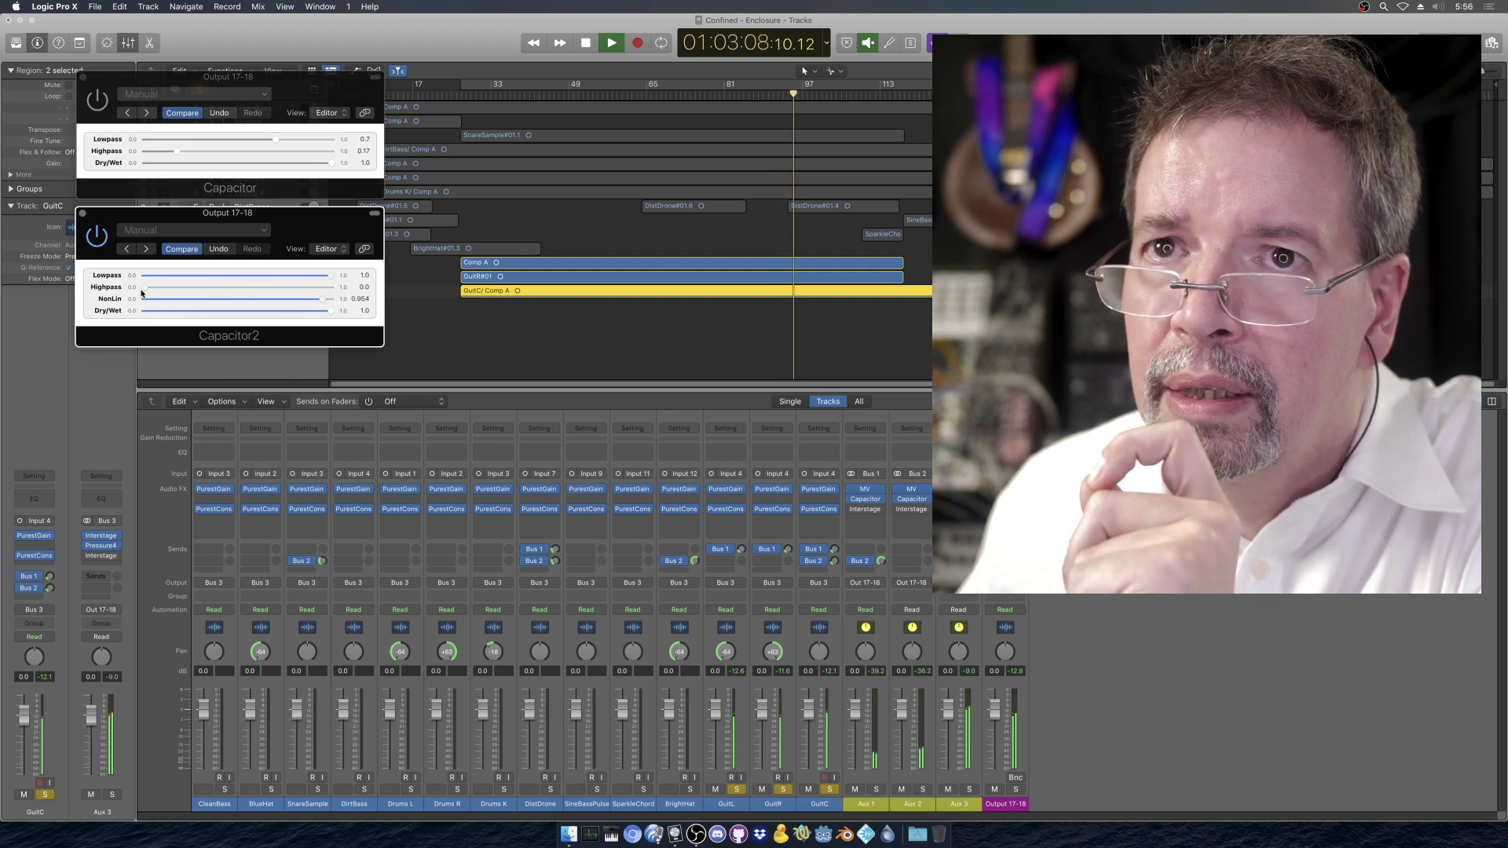
{"action": "left_click_drag", "start_coordinate": [143, 293], "coordinate": [167, 292]}
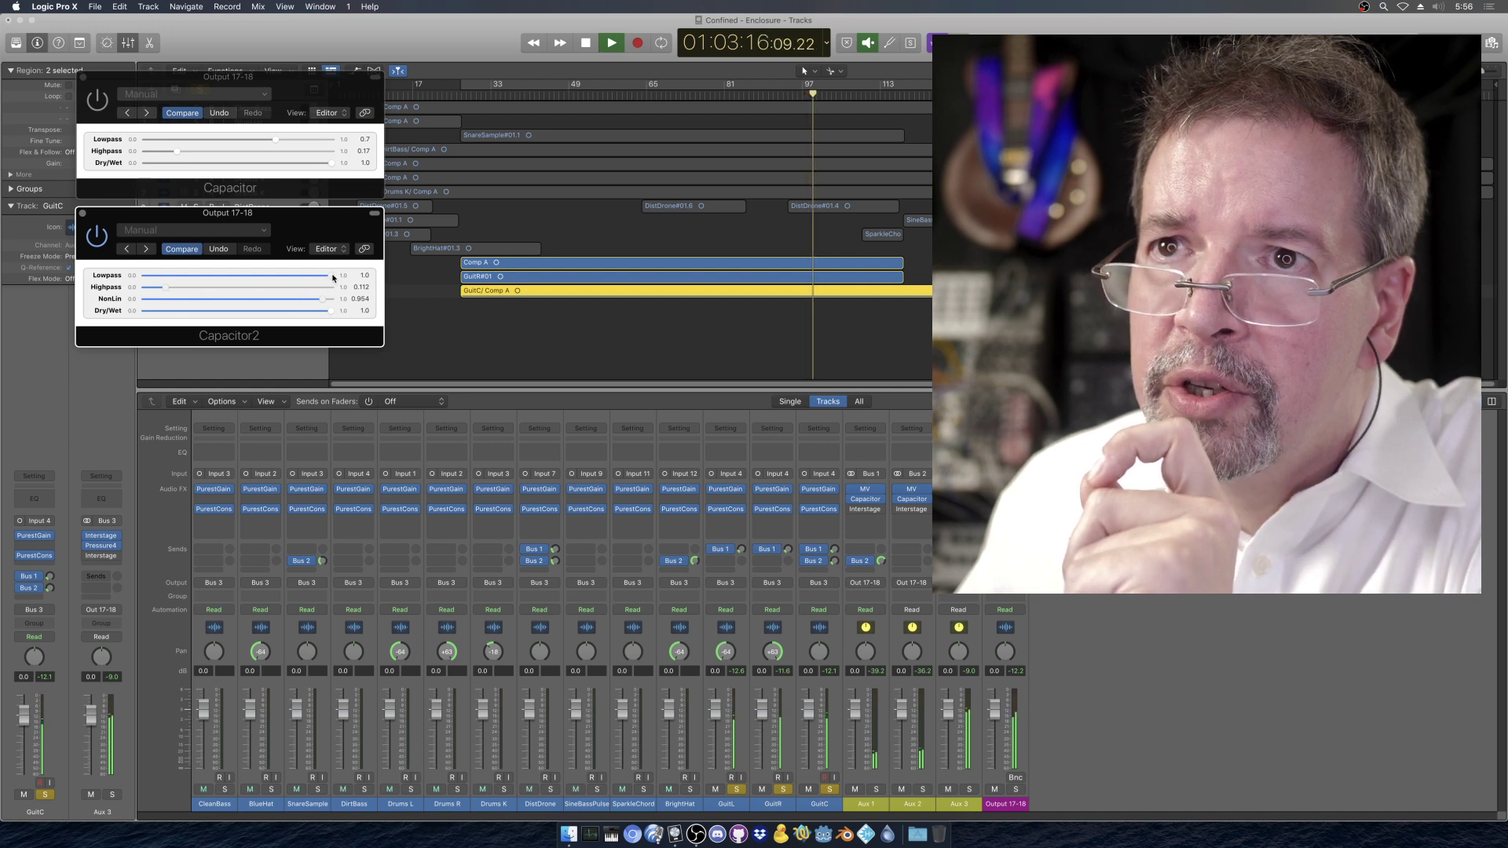
{"action": "left_click_drag", "start_coordinate": [333, 278], "coordinate": [295, 274]}
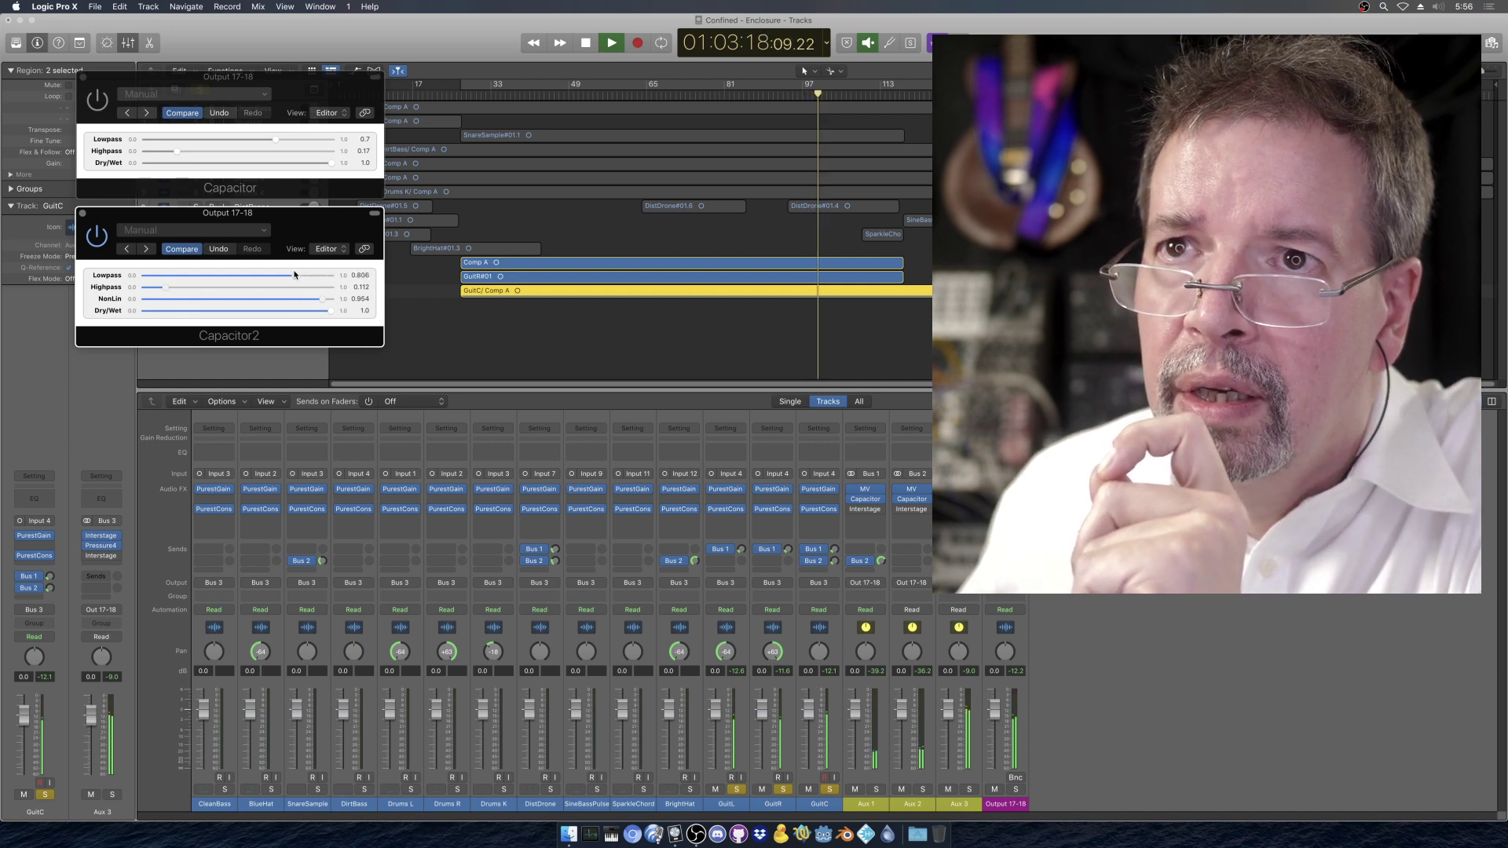
Type Capacitor2's values as Lowpass 0.8 and Highpass 0.1
{"action": "double_click", "coordinate": [361, 276]}
{"action": "type", "text": "0.8"}
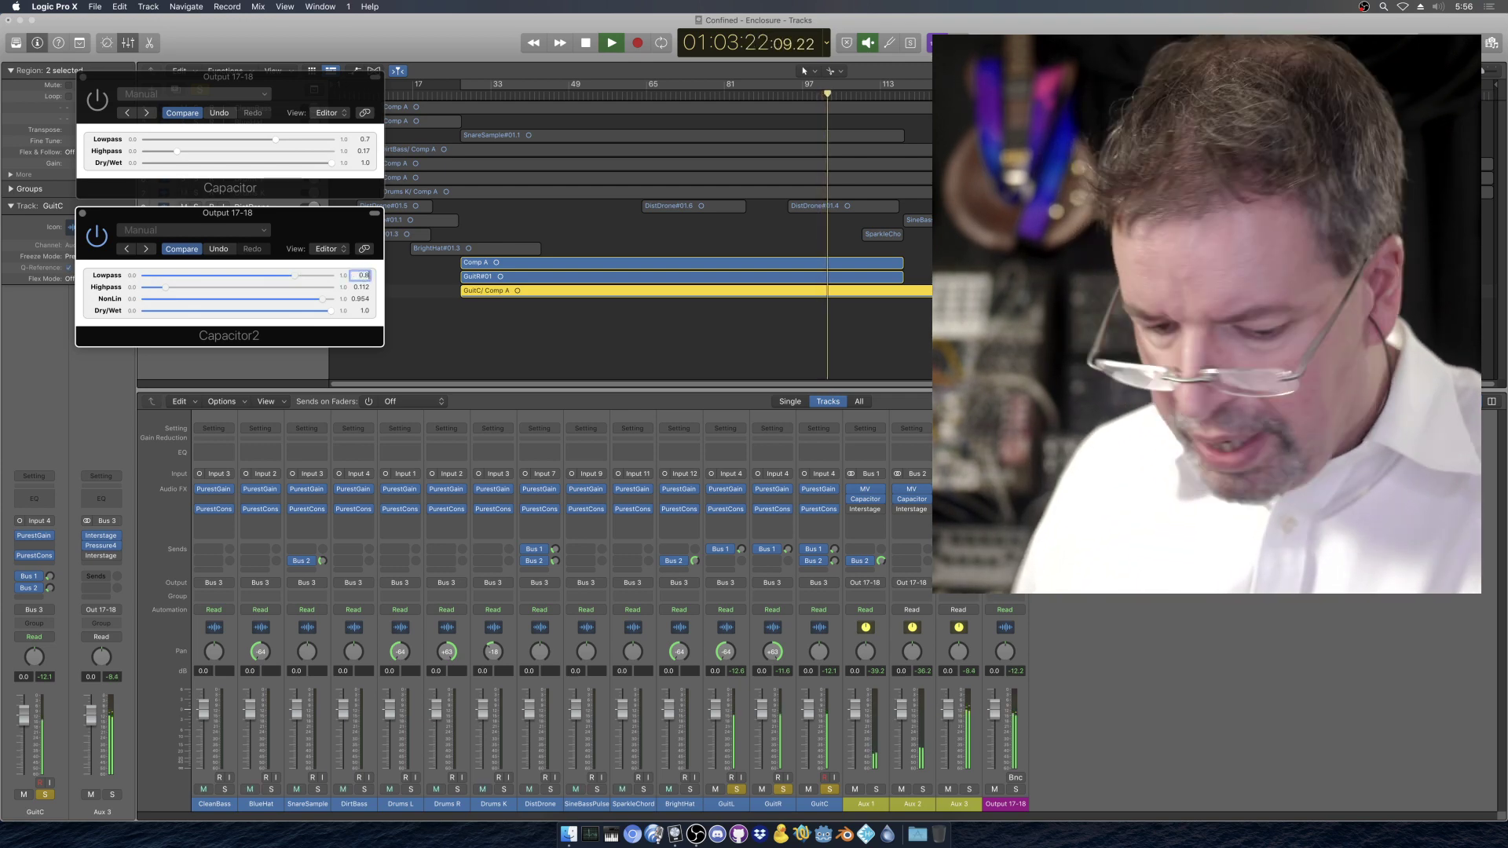
{"action": "key", "text": "Tab"}
{"action": "type", "text": "0.1"}
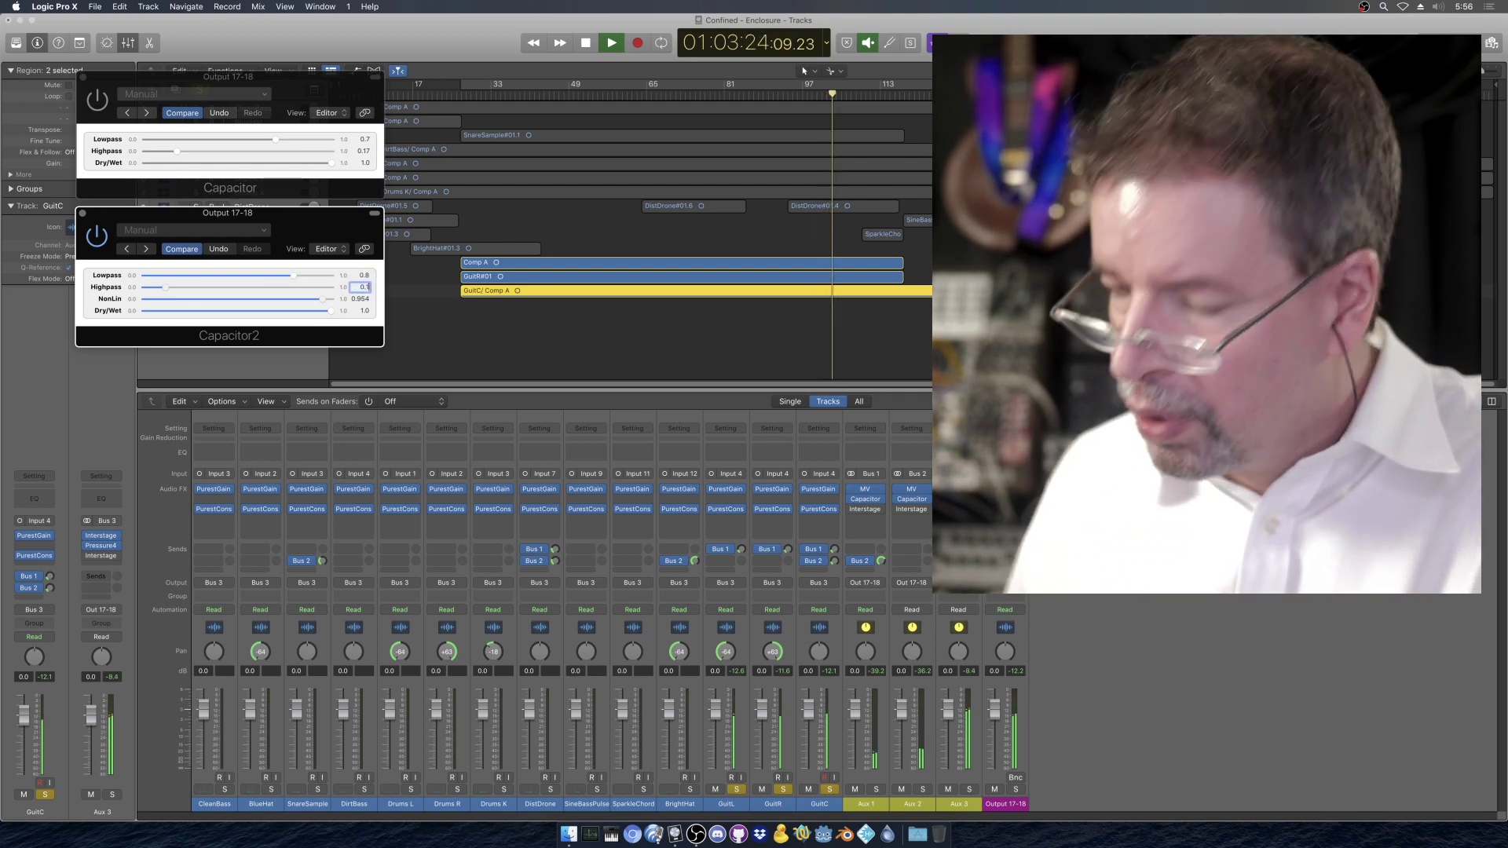
{"action": "key", "text": "Tab"}
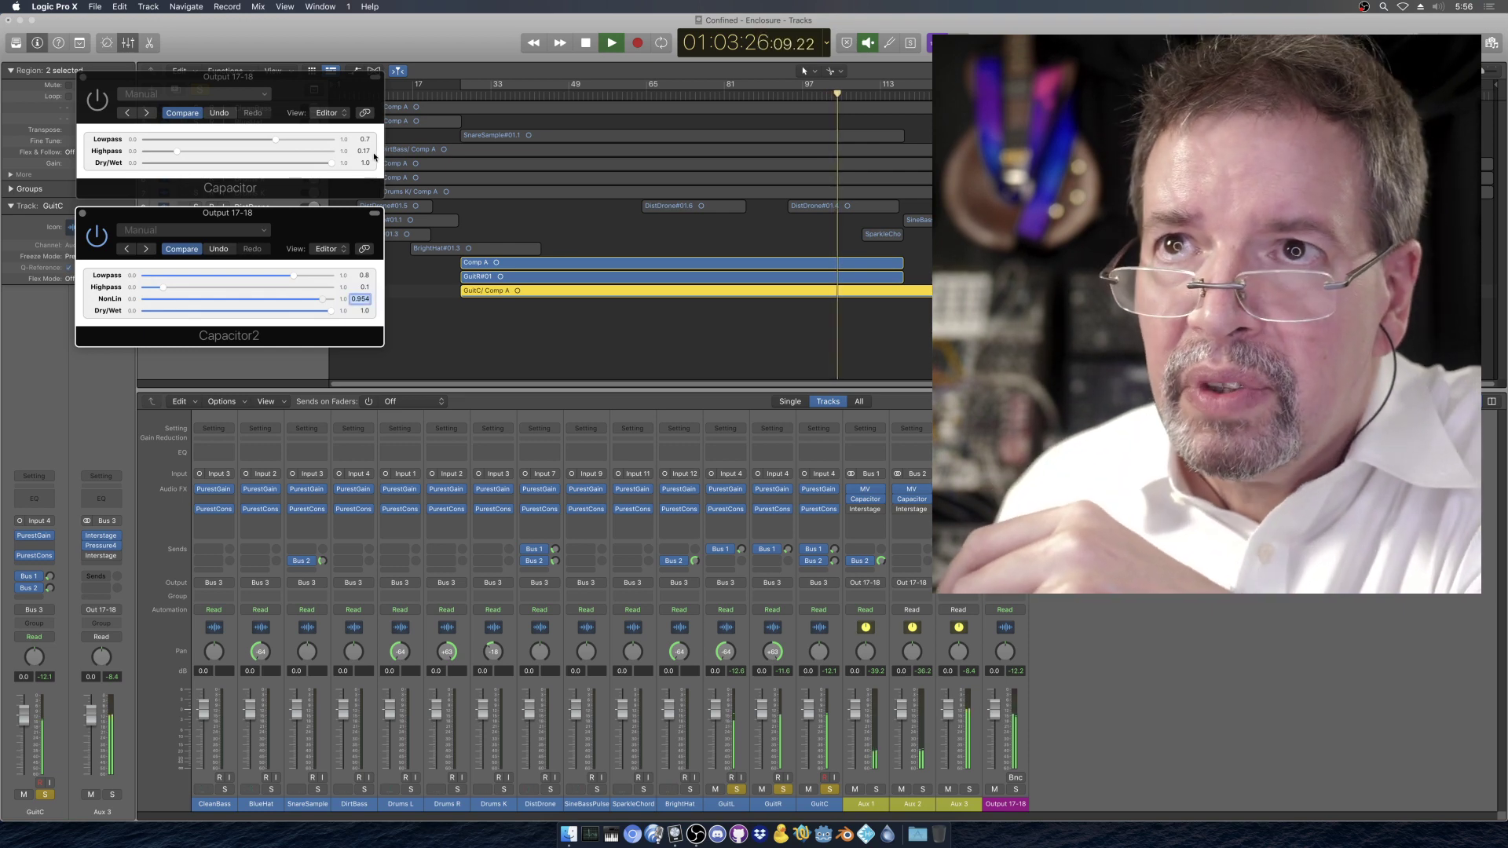
Enter Lowpass 0.8 and Highpass 0.1 on Capacitor and restart playback near bar 49
{"action": "double_click", "coordinate": [366, 141]}
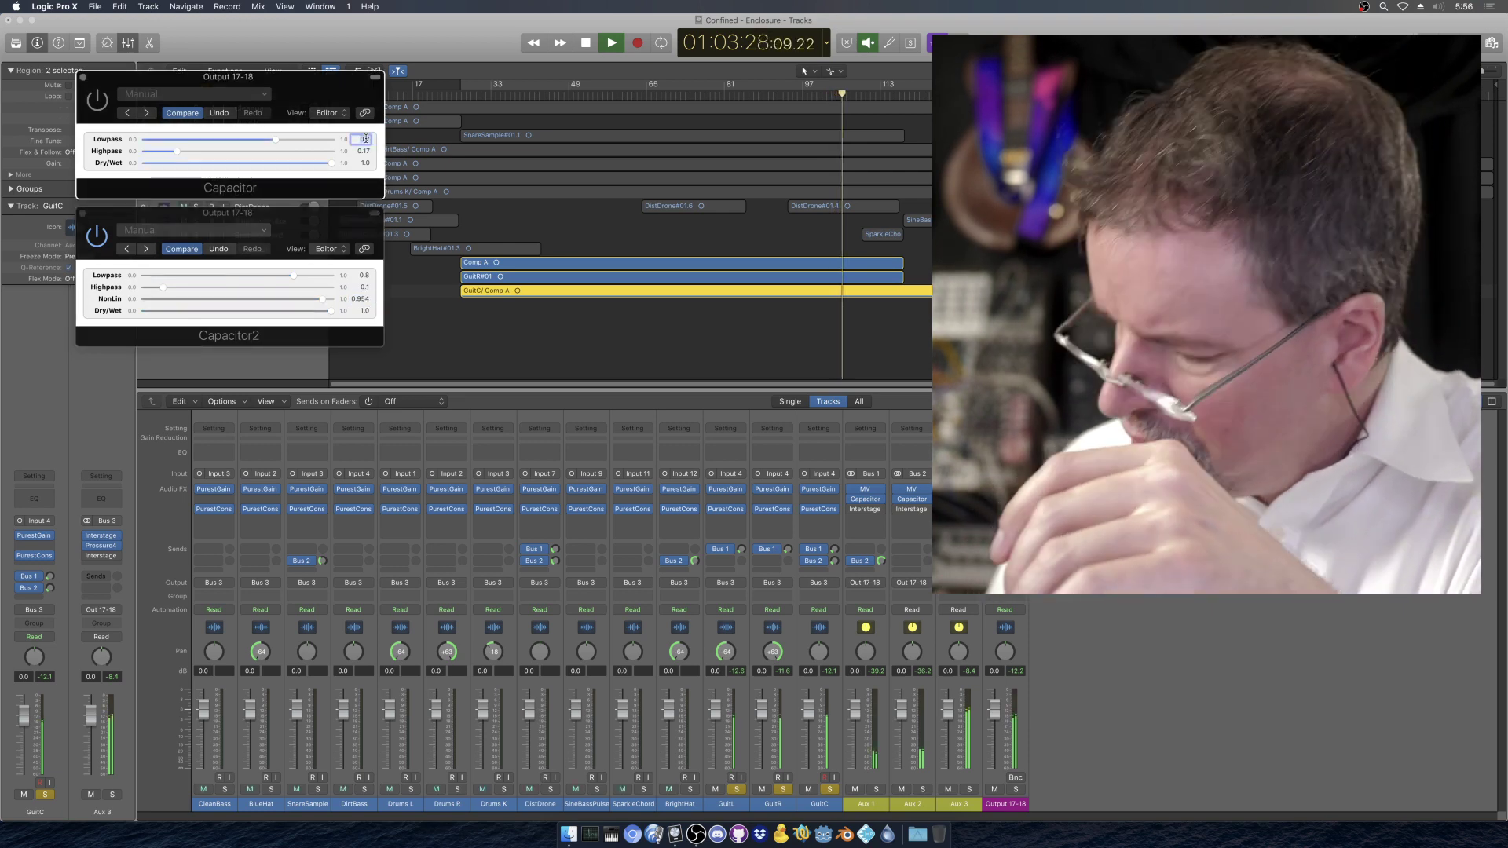
{"action": "type", "text": "0.8"}
{"action": "key", "text": "Tab"}
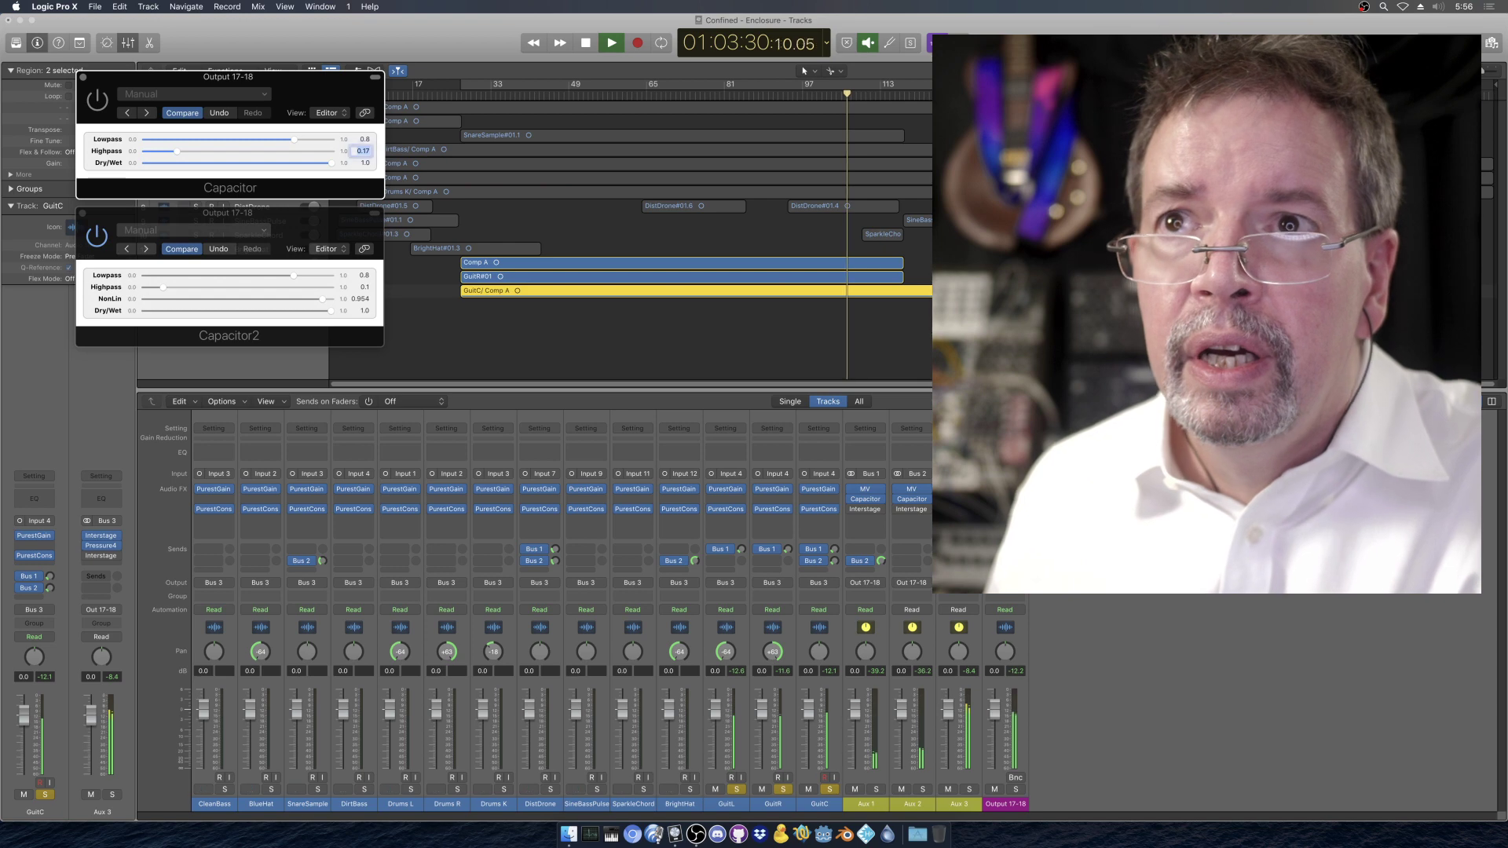
{"action": "type", "text": "0.1"}
{"action": "key", "text": "Tab"}
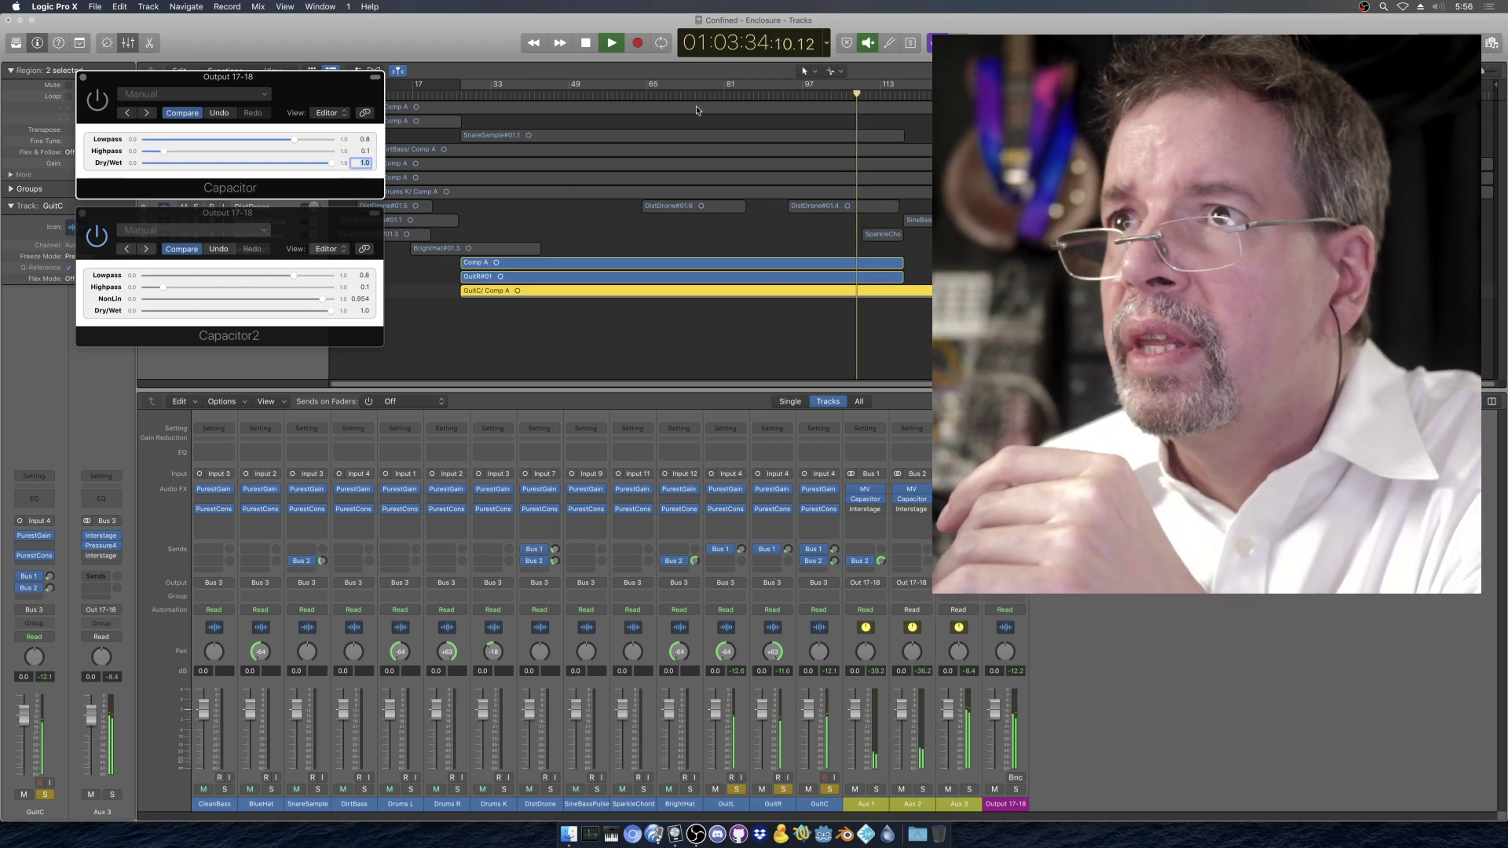
{"action": "left_click", "coordinate": [599, 95]}
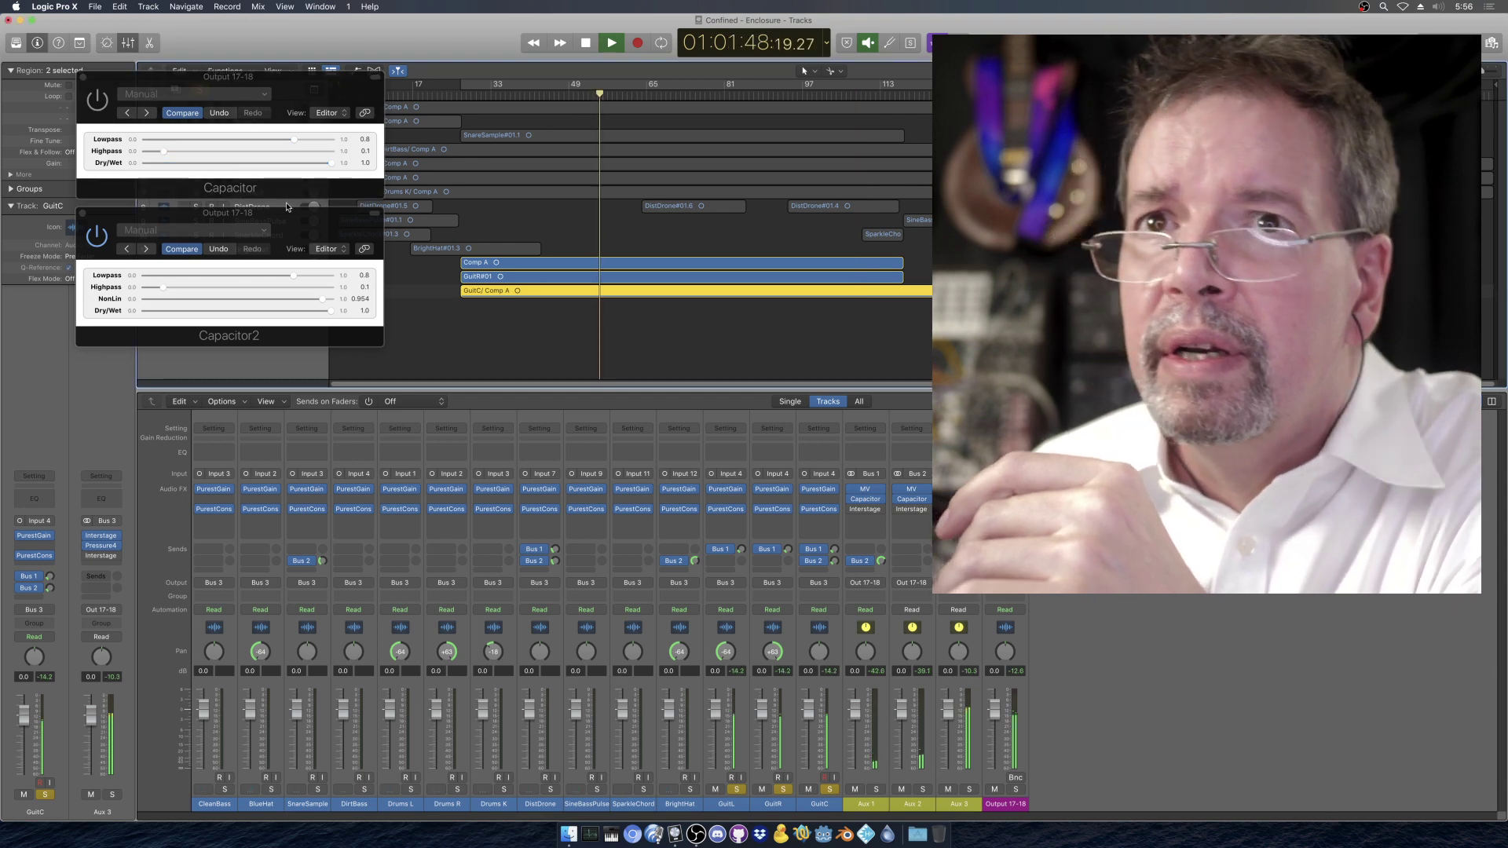
Compare the two plugins by toggling their power while adjusting Capacitor2's NonLin
{"action": "left_click", "coordinate": [99, 101]}
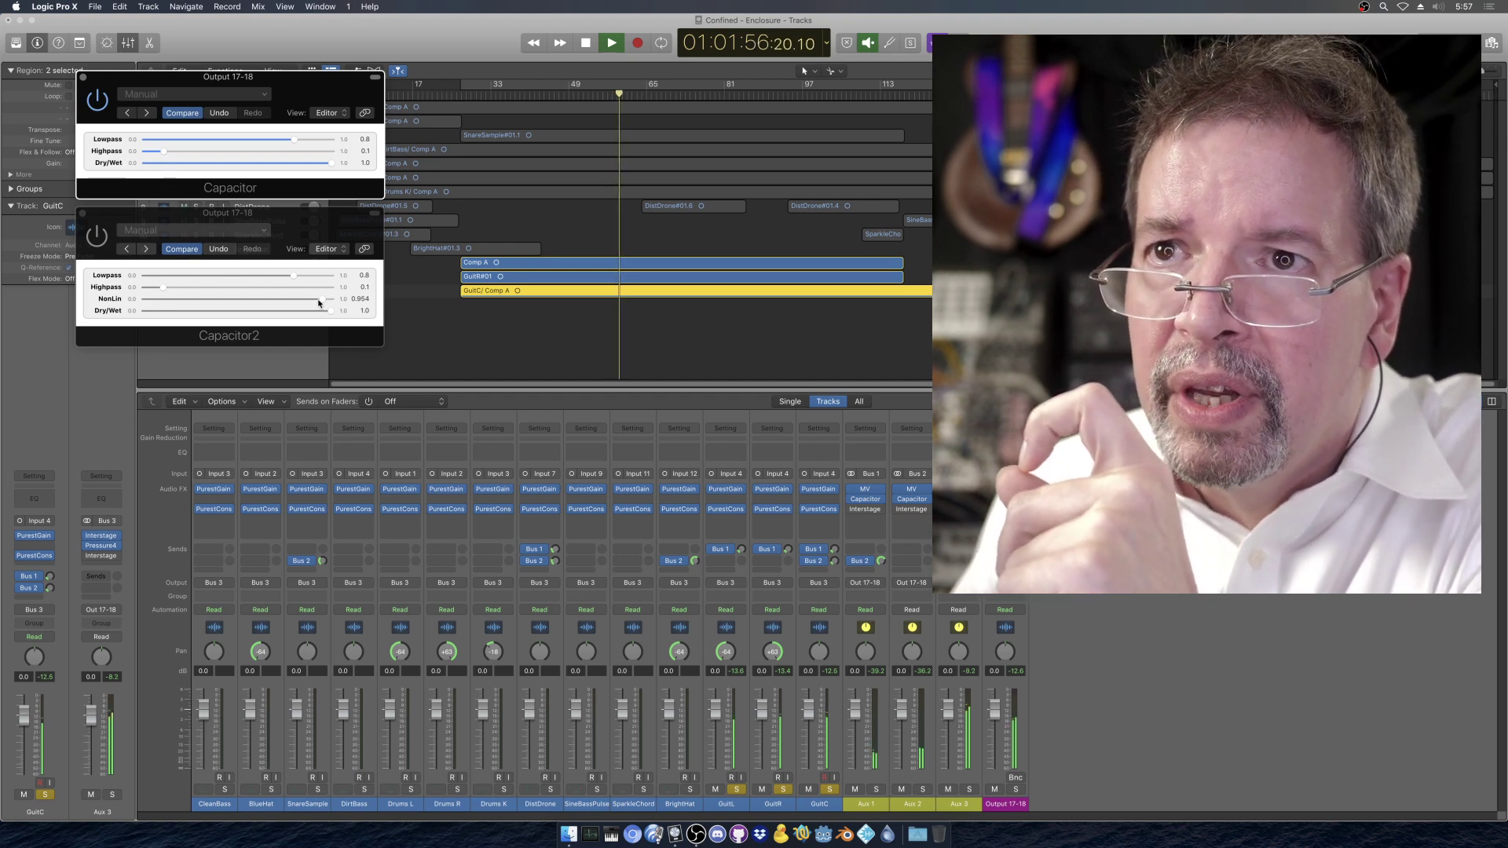
{"action": "left_click_drag", "start_coordinate": [318, 303], "coordinate": [328, 299]}
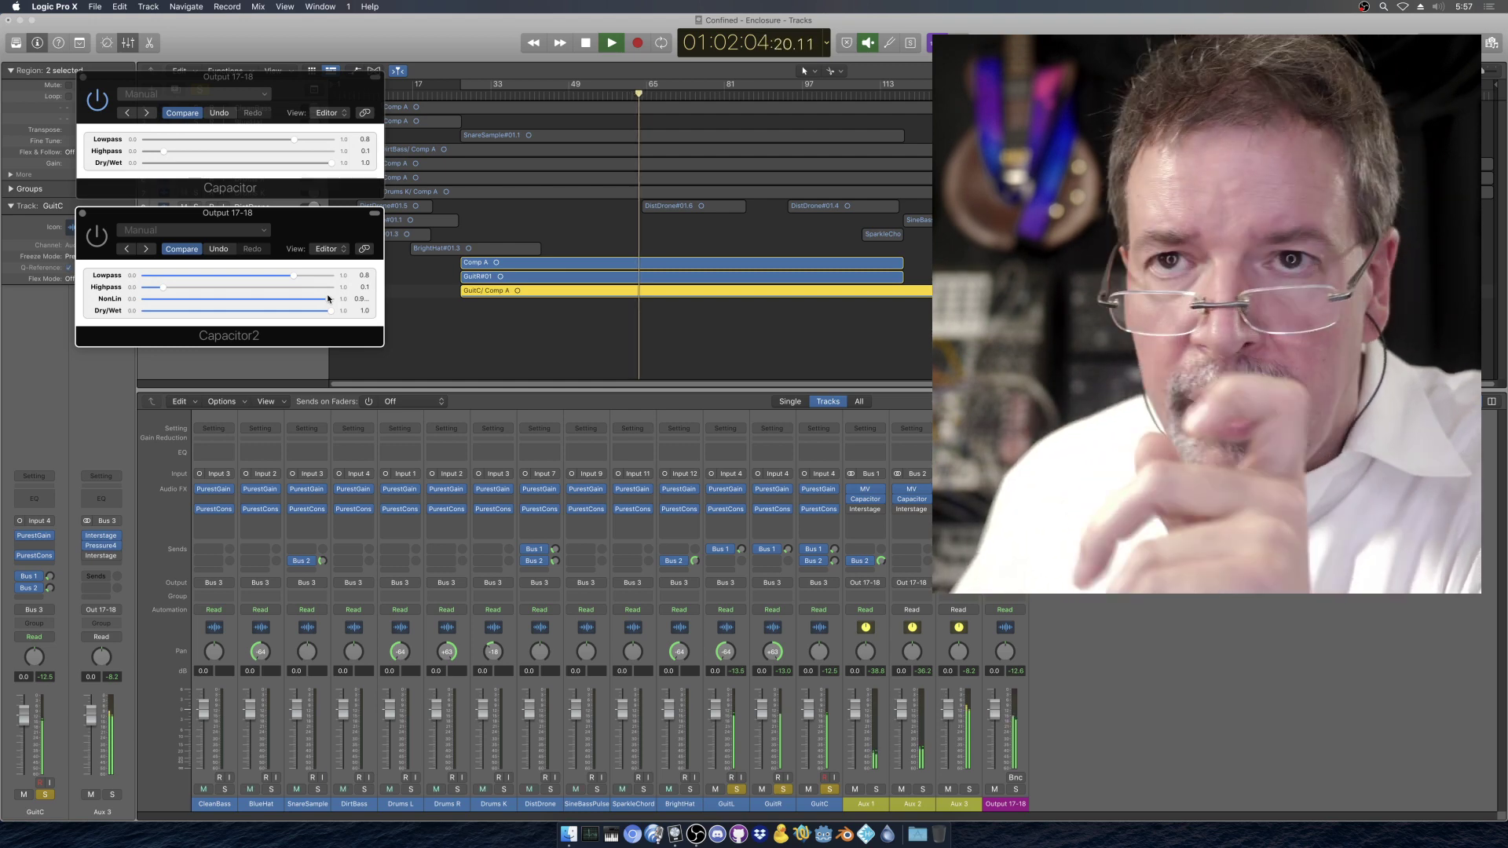
{"action": "left_click", "coordinate": [96, 99]}
{"action": "left_click", "coordinate": [96, 235]}
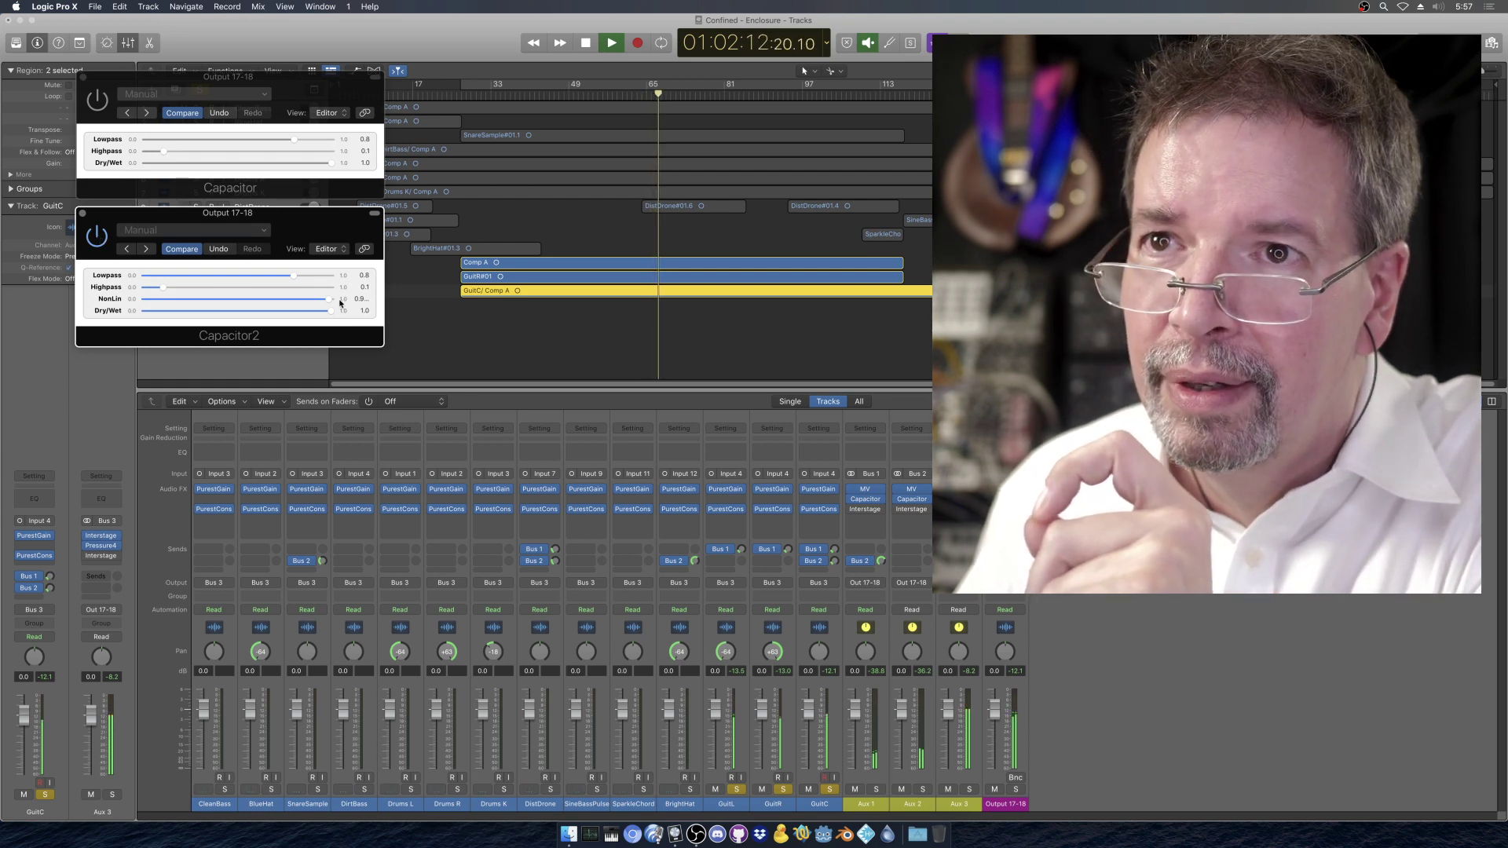
Set Capacitor2 to NonLin 1.0, Lowpass 1.0 and Highpass 0.0, then stop playback
{"action": "left_click_drag", "start_coordinate": [330, 303], "coordinate": [334, 302]}
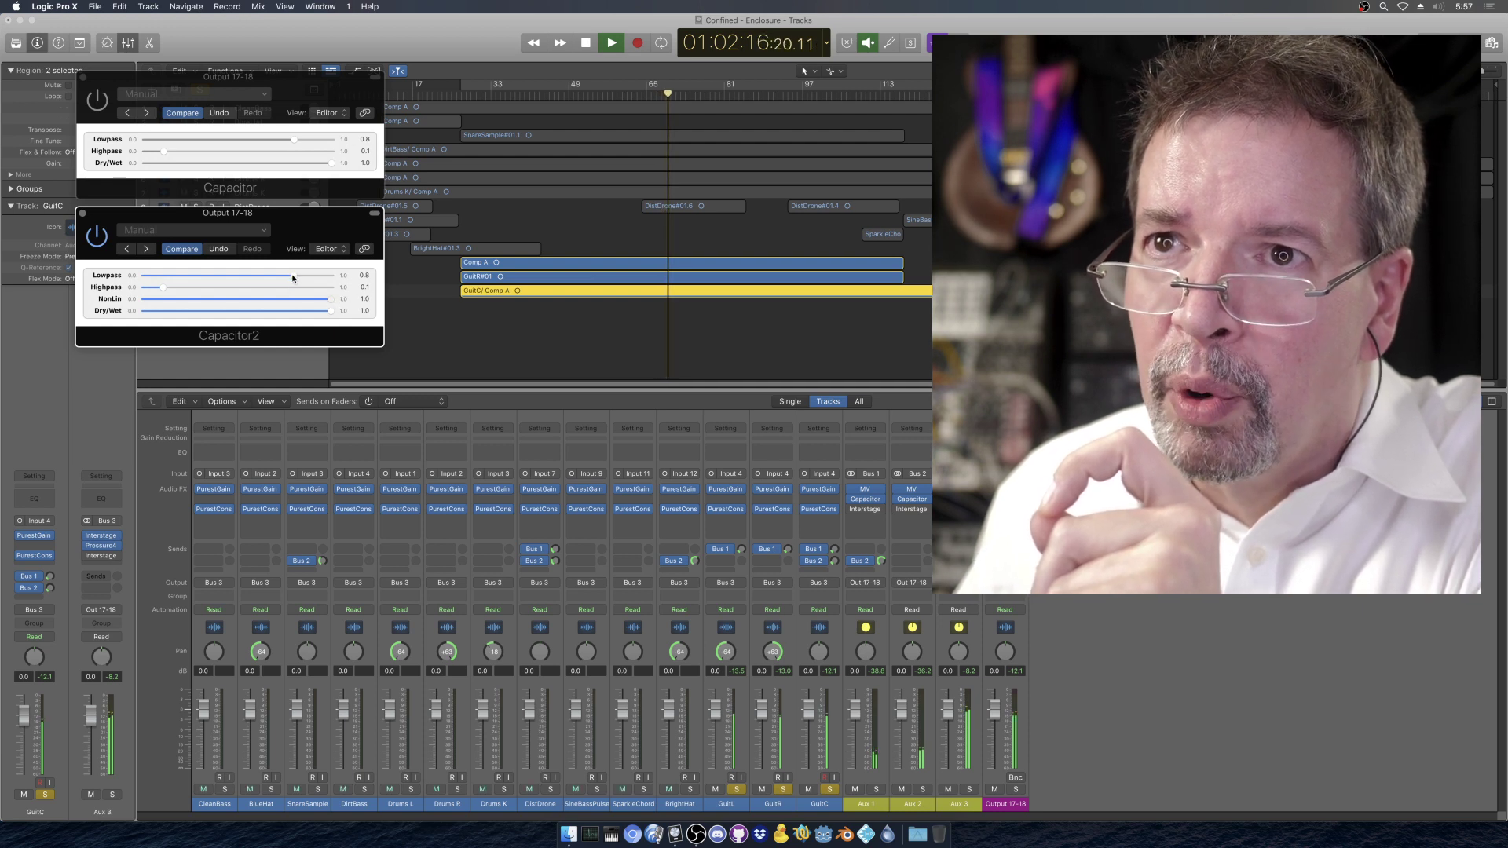
{"action": "left_click_drag", "start_coordinate": [294, 276], "coordinate": [331, 273]}
{"action": "left_click_drag", "start_coordinate": [164, 288], "coordinate": [143, 287]}
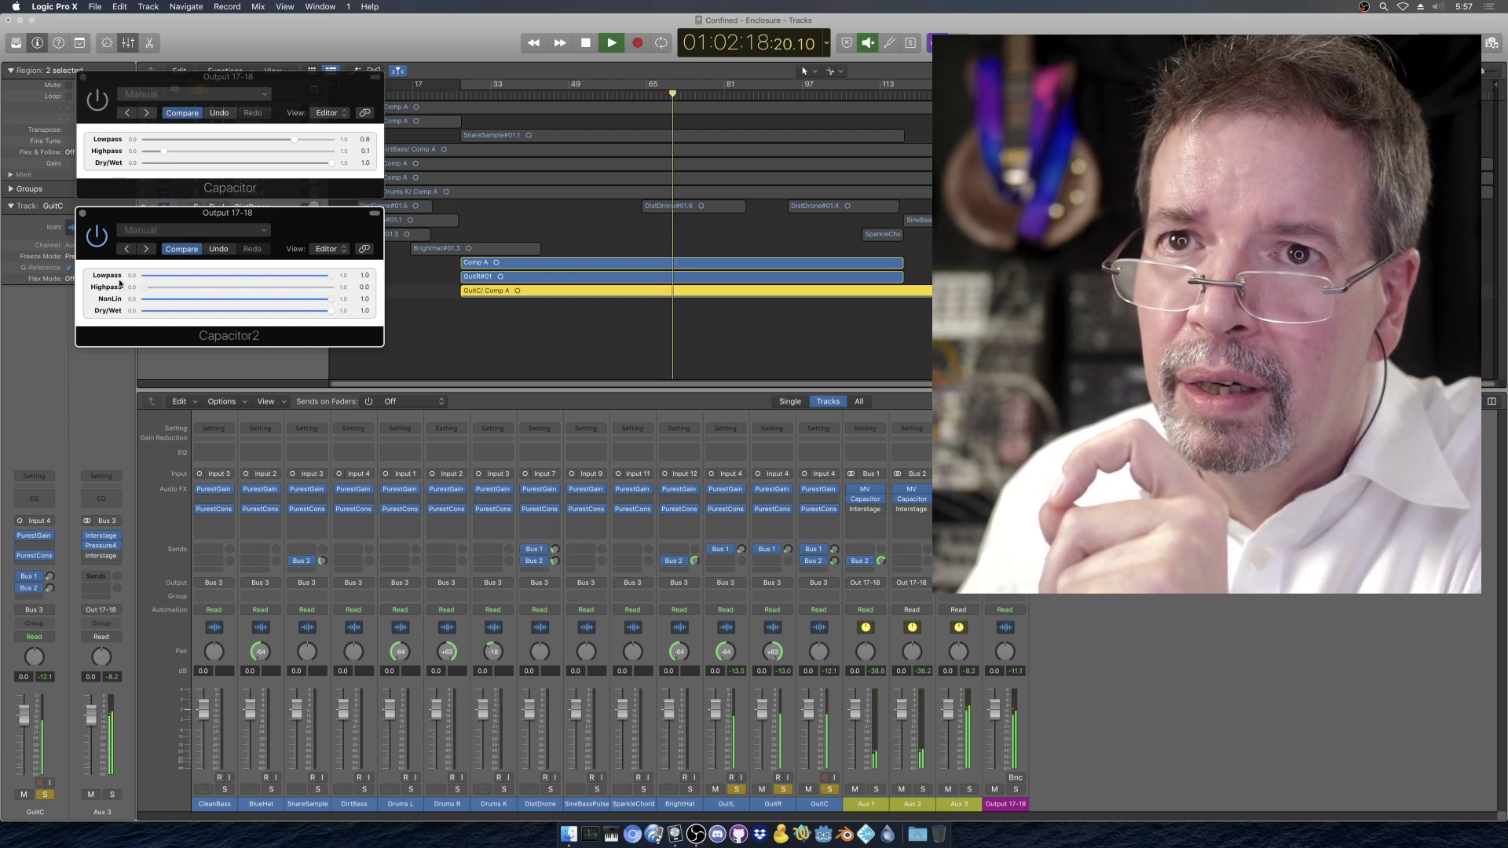
{"action": "left_click", "coordinate": [589, 44]}
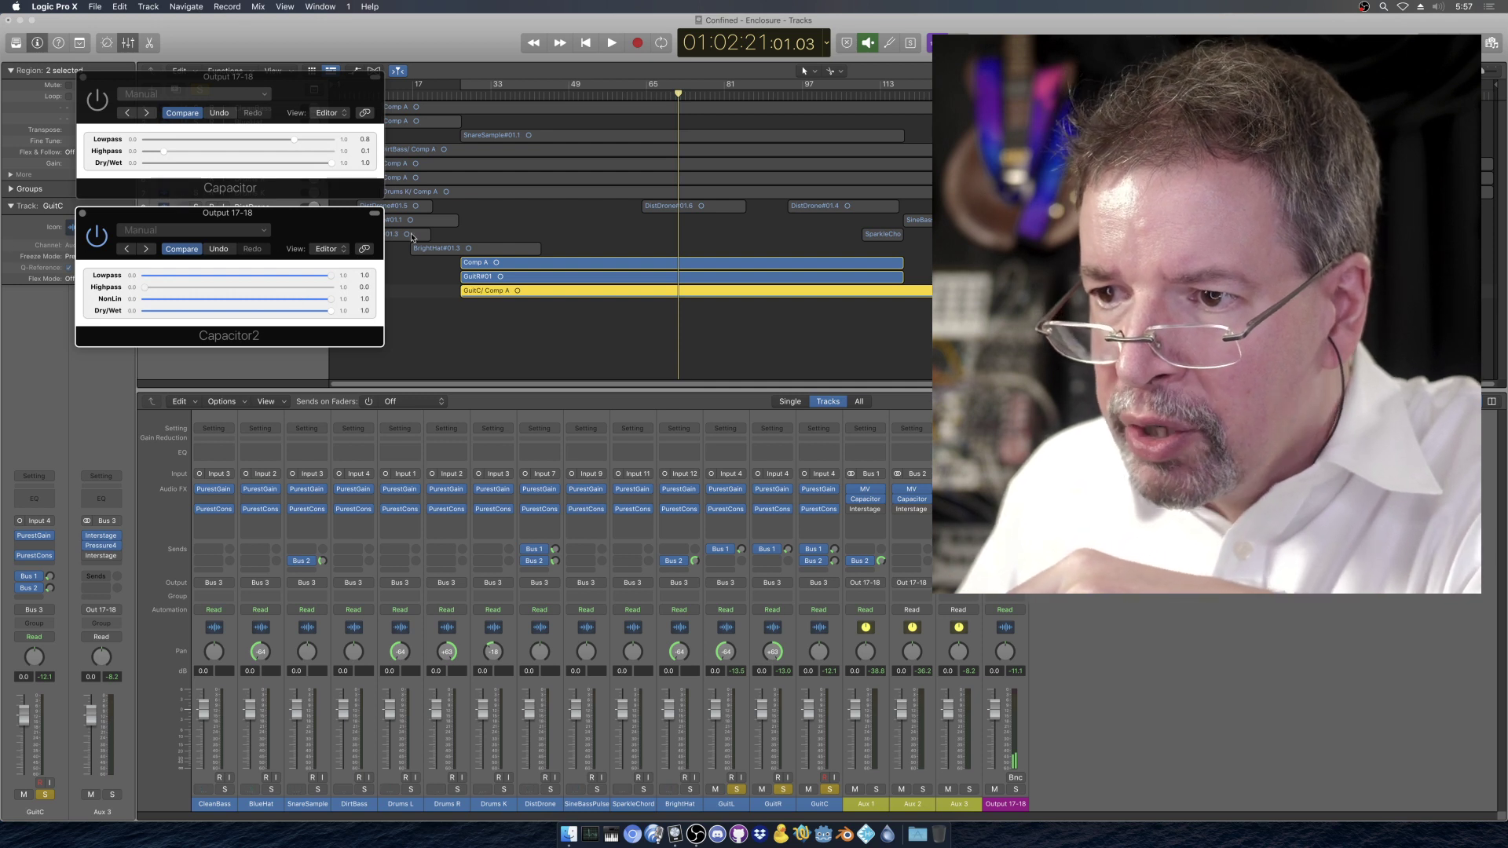
Unsolo the GuitL, GuitR and GuitC tracks
{"action": "left_click", "coordinate": [736, 790]}
{"action": "left_click", "coordinate": [783, 790]}
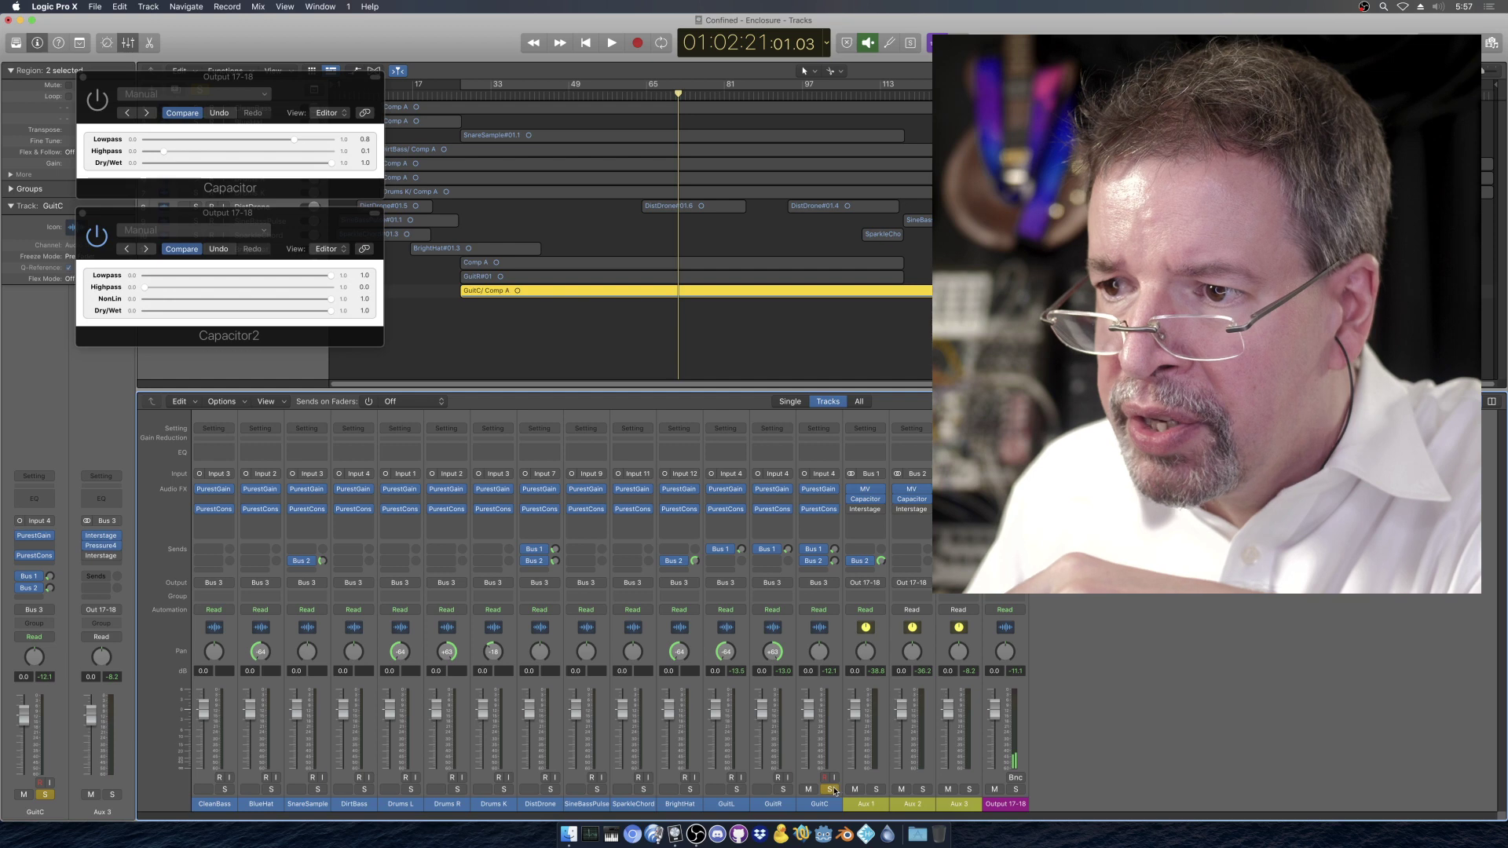
{"action": "left_click", "coordinate": [829, 789]}
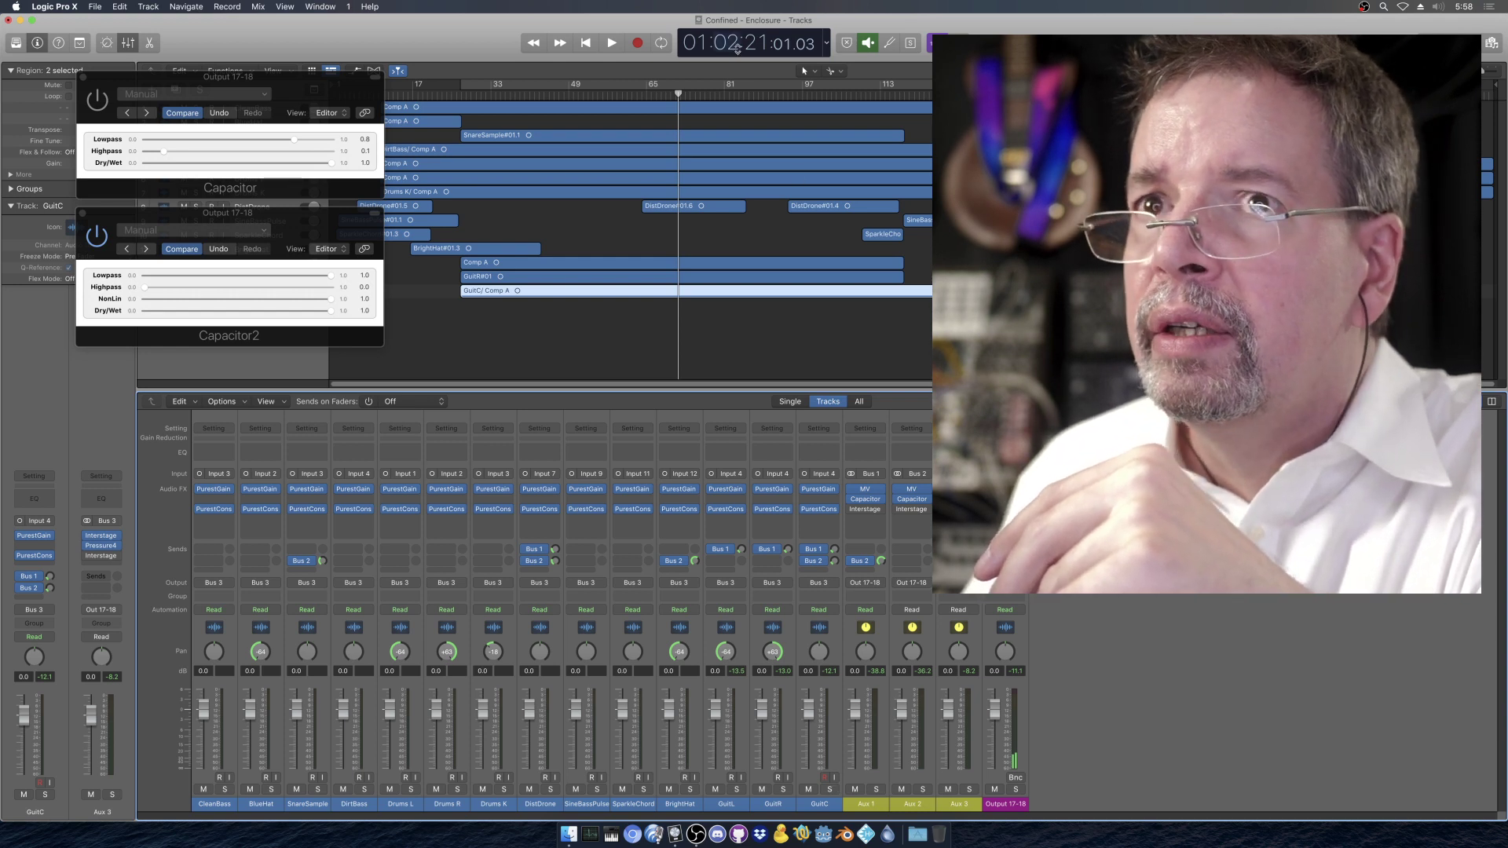
Play the mix while turning Capacitor2's NonLin down to 0.0, then stop
{"action": "left_click", "coordinate": [611, 43]}
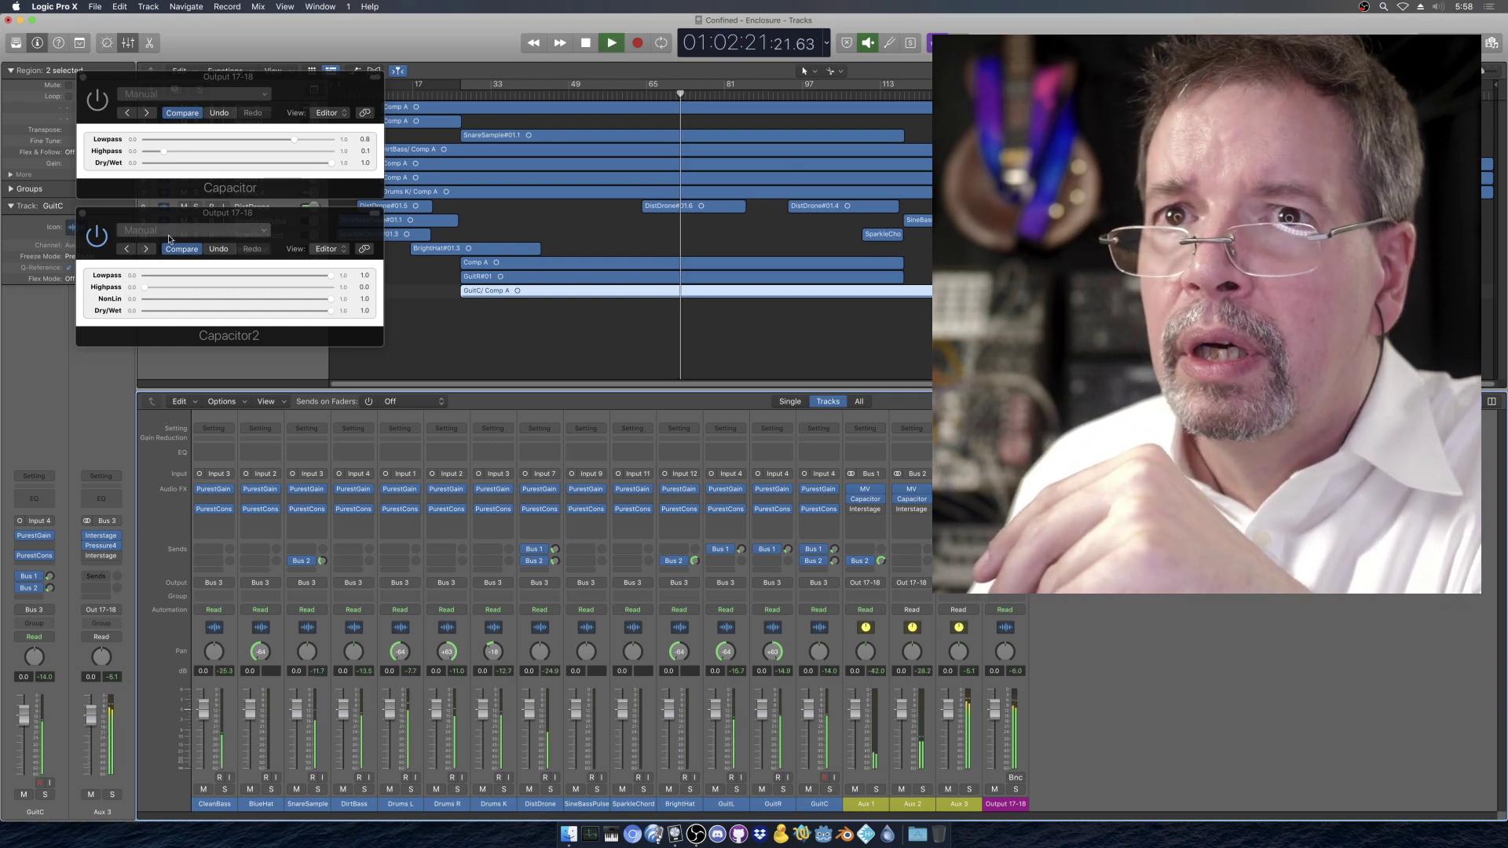
{"action": "left_click", "coordinate": [97, 242]}
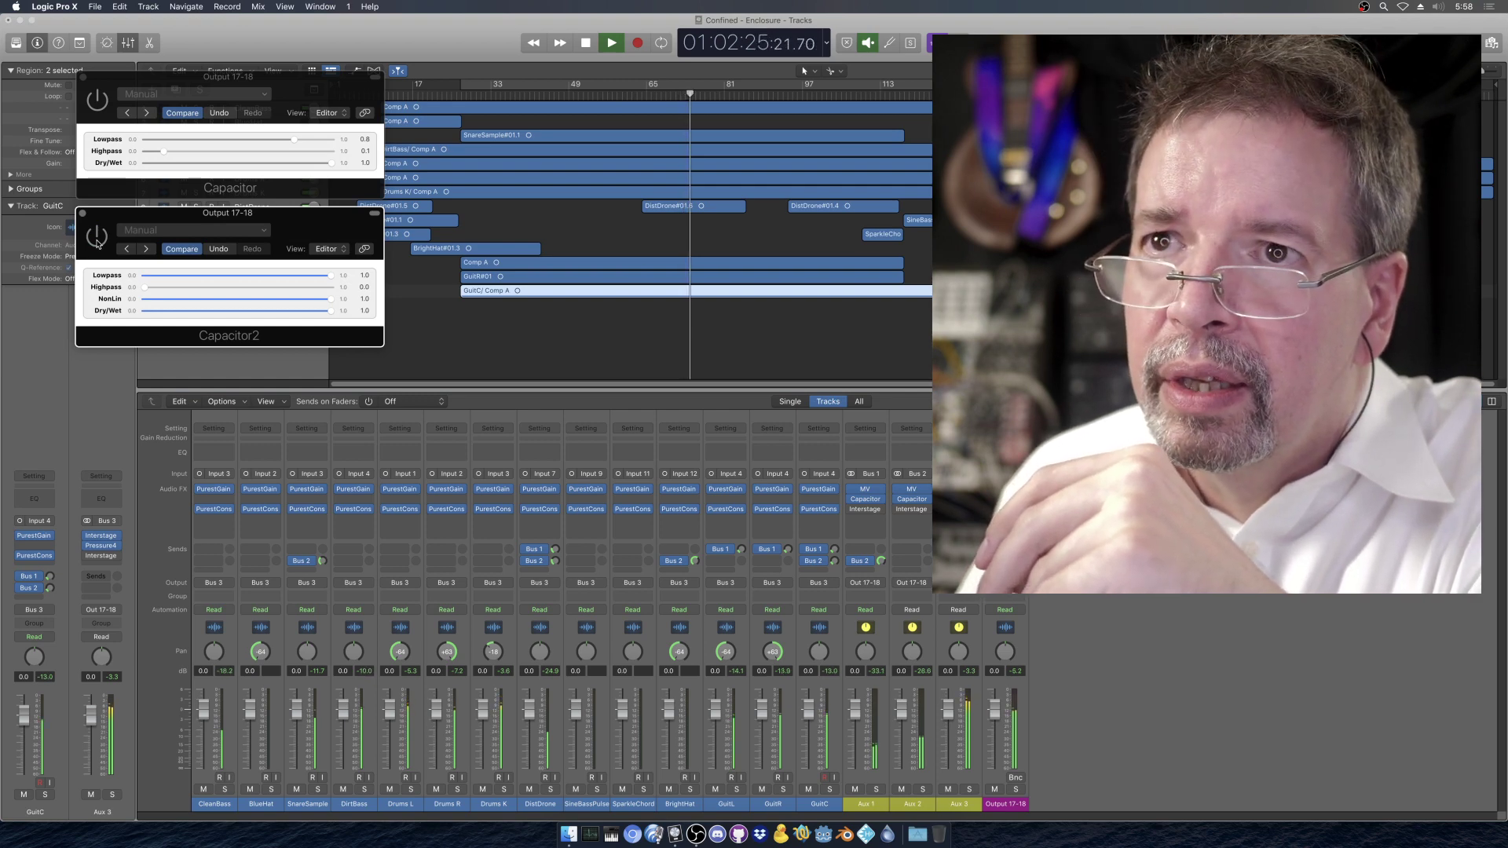
{"action": "left_click_drag", "start_coordinate": [188, 296], "coordinate": [162, 299]}
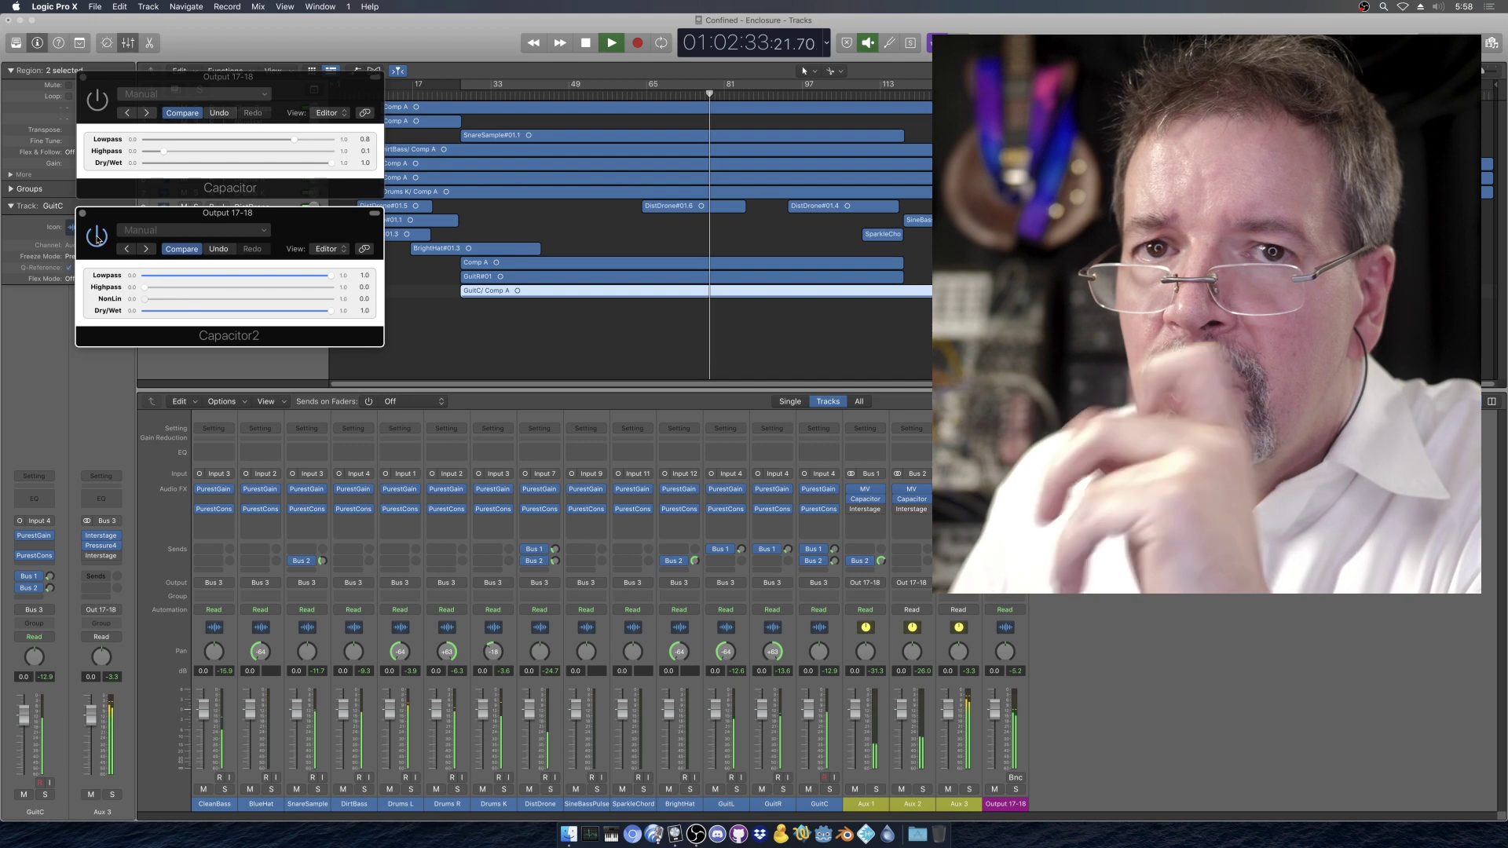
{"action": "left_click", "coordinate": [585, 44]}
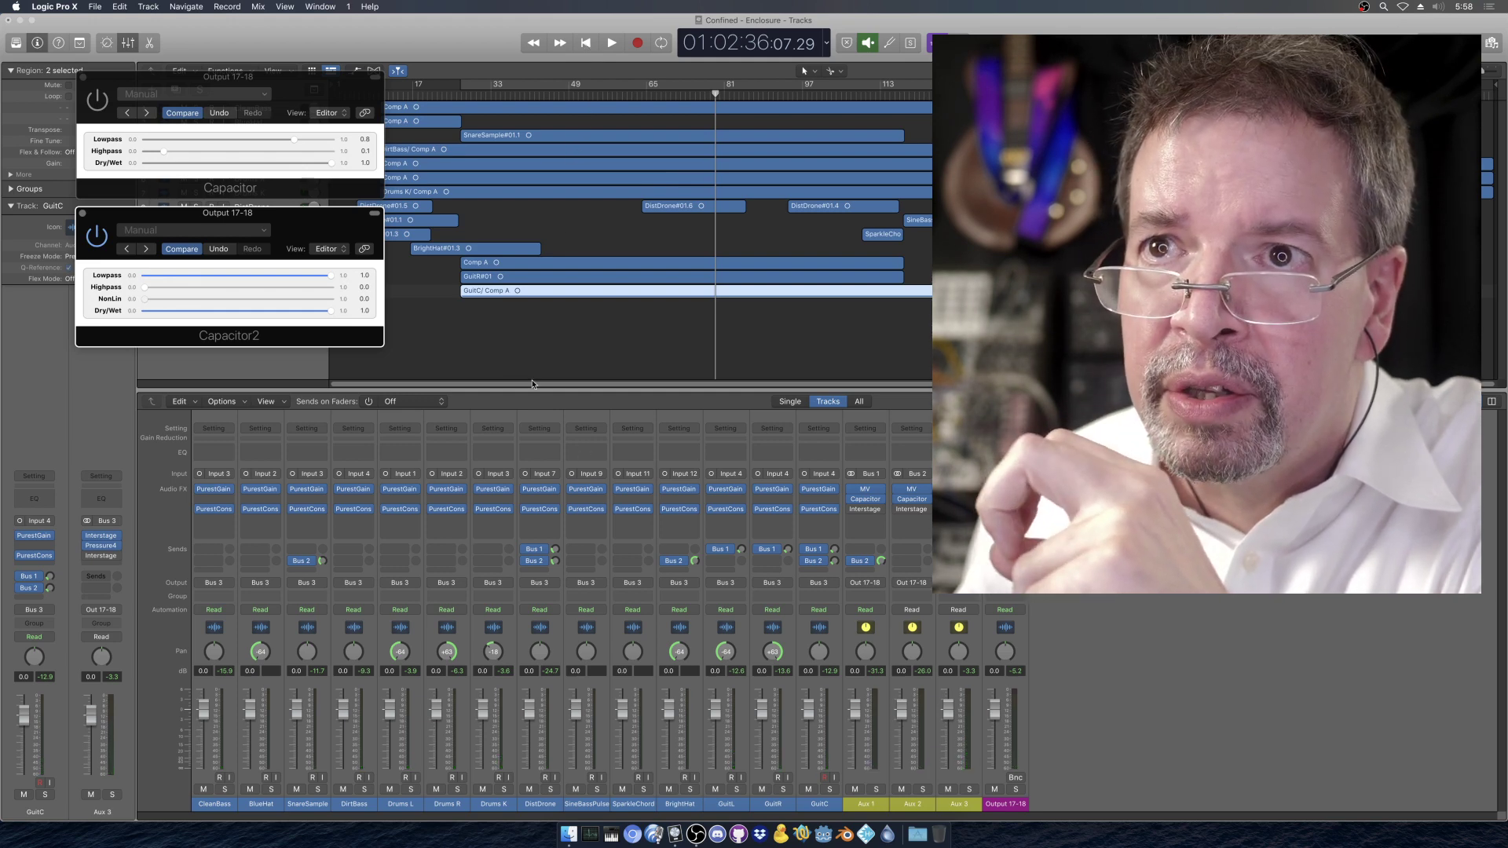
Play the mix and raise Capacitor2's NonLin to about 0.42
{"action": "left_click", "coordinate": [611, 42]}
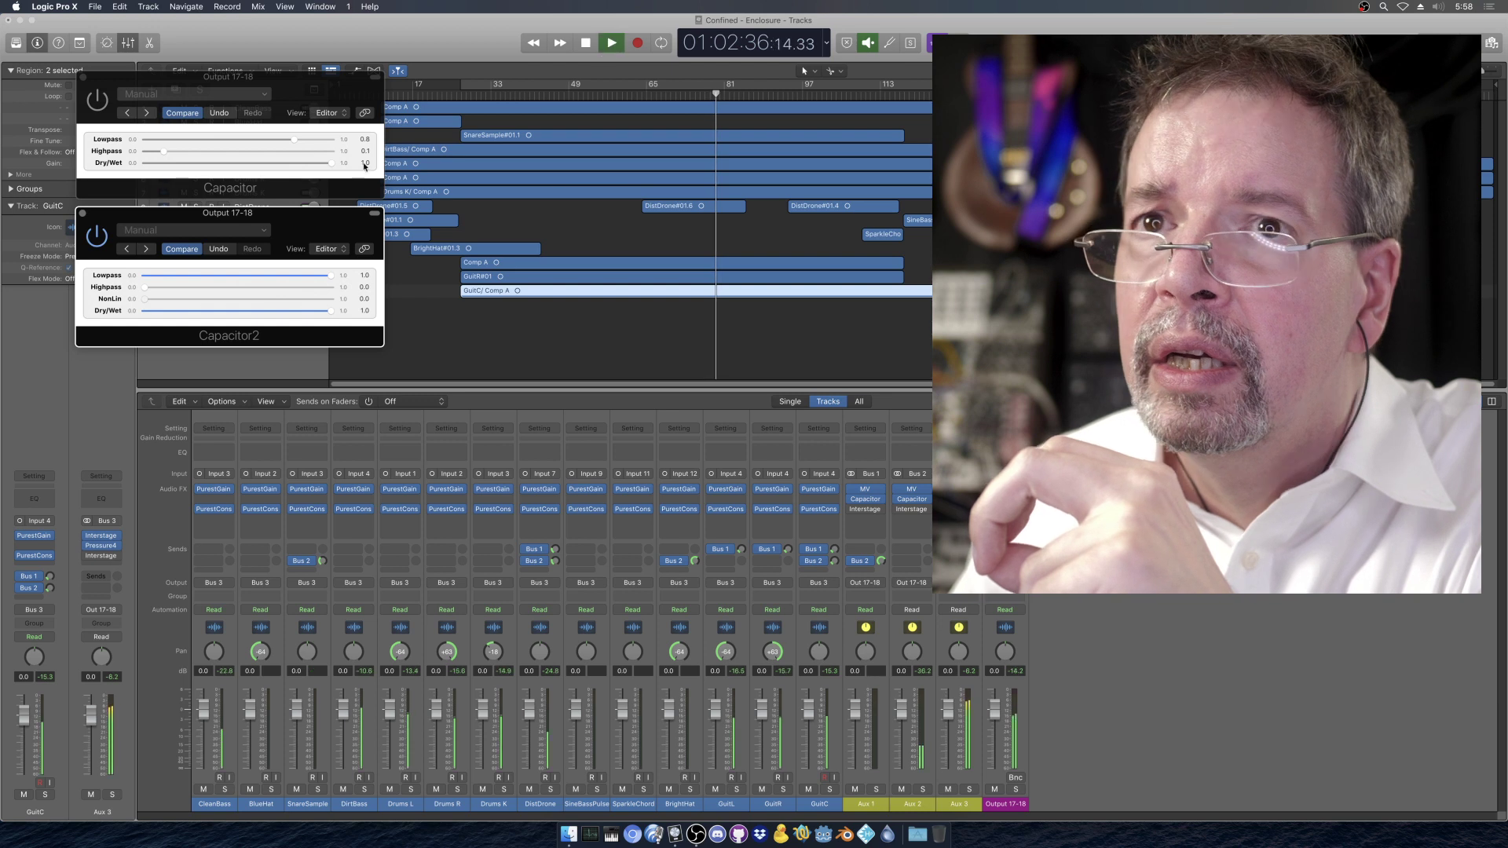
{"action": "left_click", "coordinate": [146, 305]}
{"action": "left_click_drag", "start_coordinate": [146, 304], "coordinate": [192, 299]}
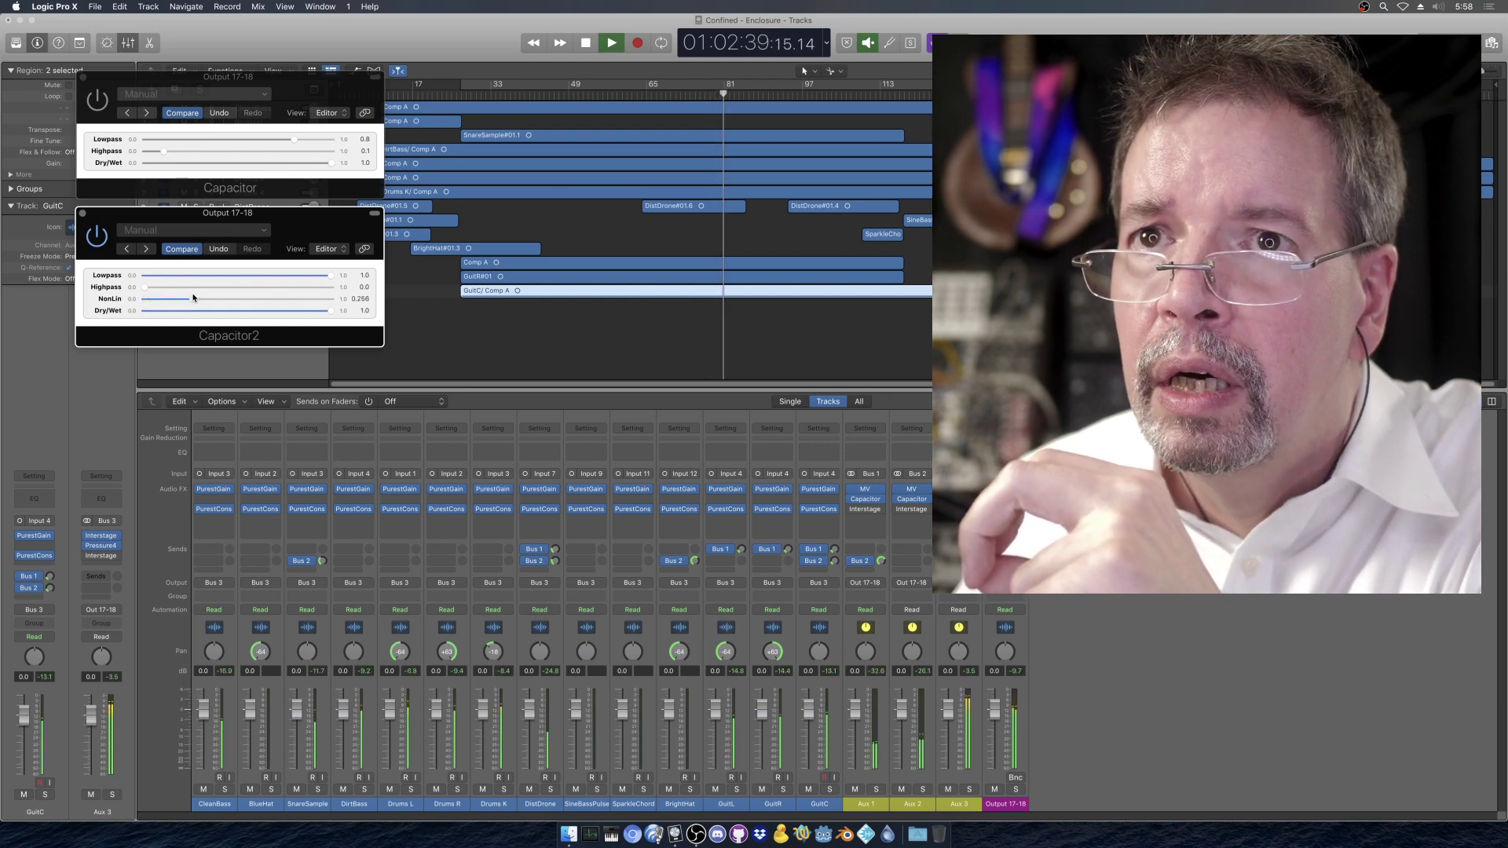
{"action": "left_click_drag", "start_coordinate": [312, 311], "coordinate": [467, 314]}
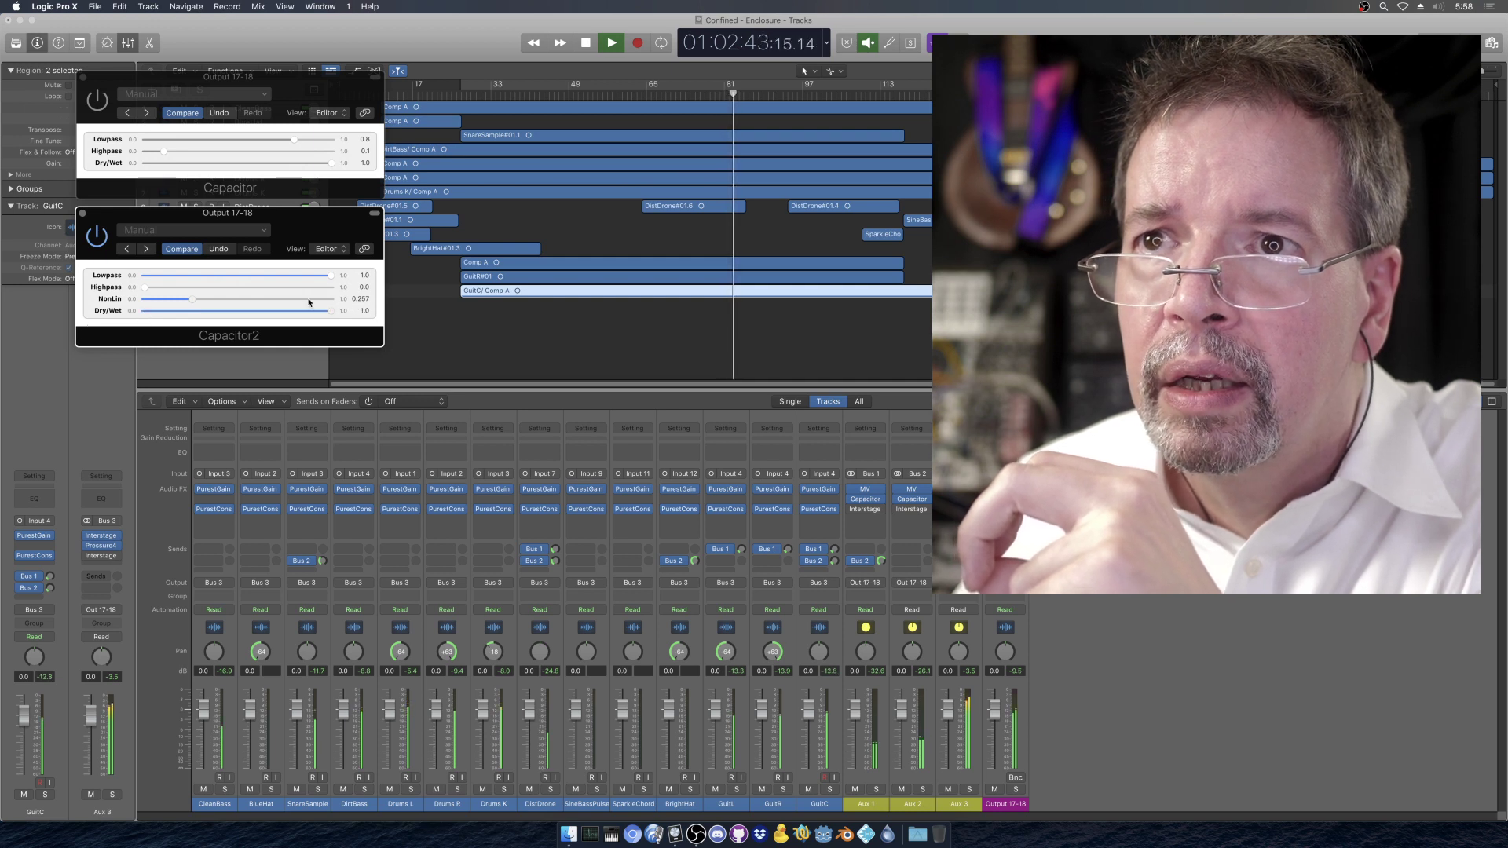
{"action": "left_click_drag", "start_coordinate": [197, 298], "coordinate": [232, 299]}
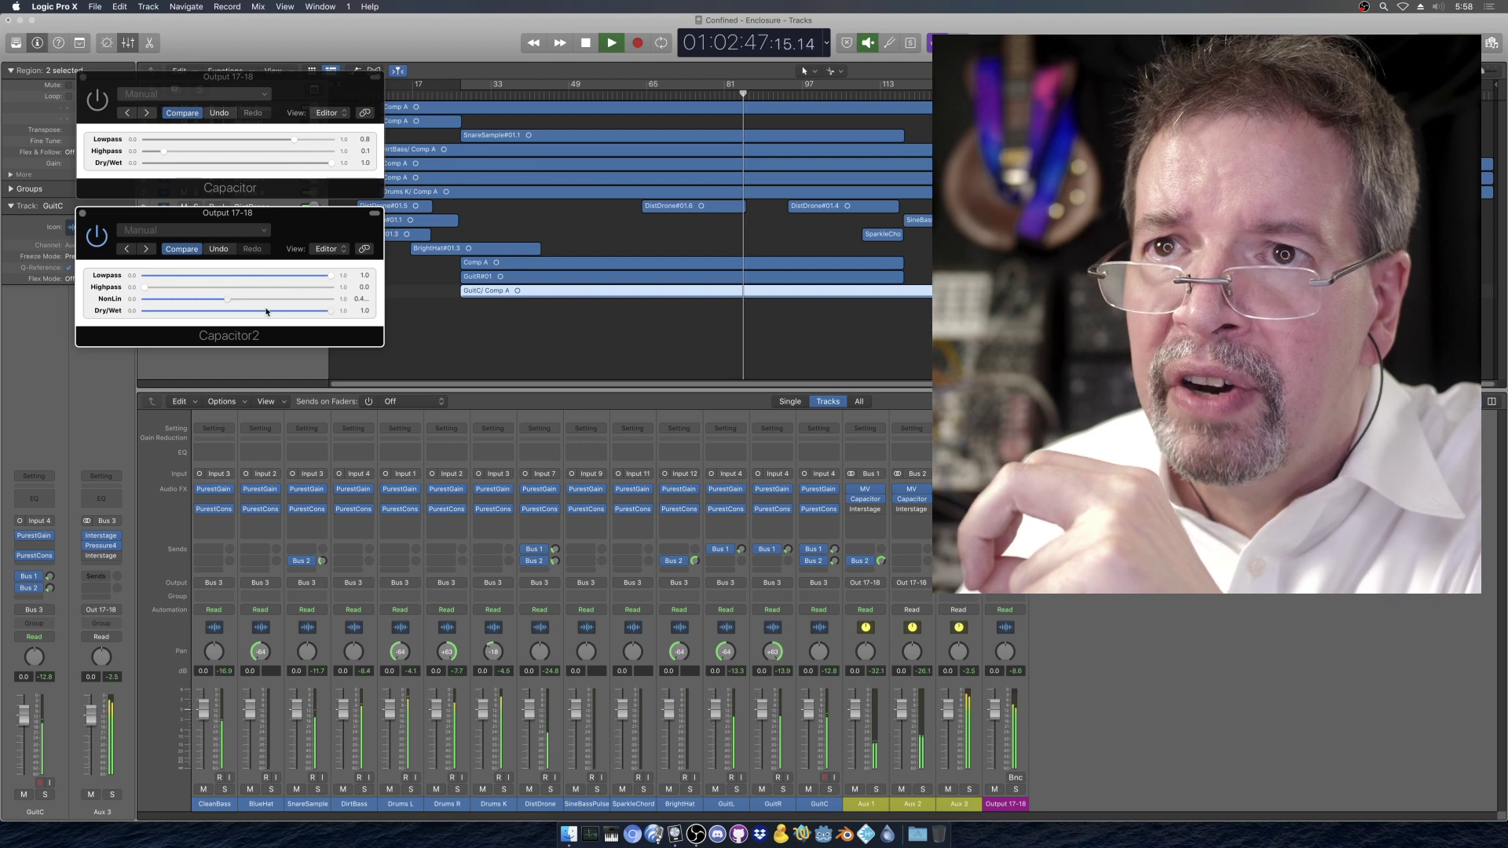
Compare Dry/Wet fully dry against fully wet, leave it at 1.0, and stop playback
{"action": "left_click_drag", "start_coordinate": [334, 313], "coordinate": [141, 313]}
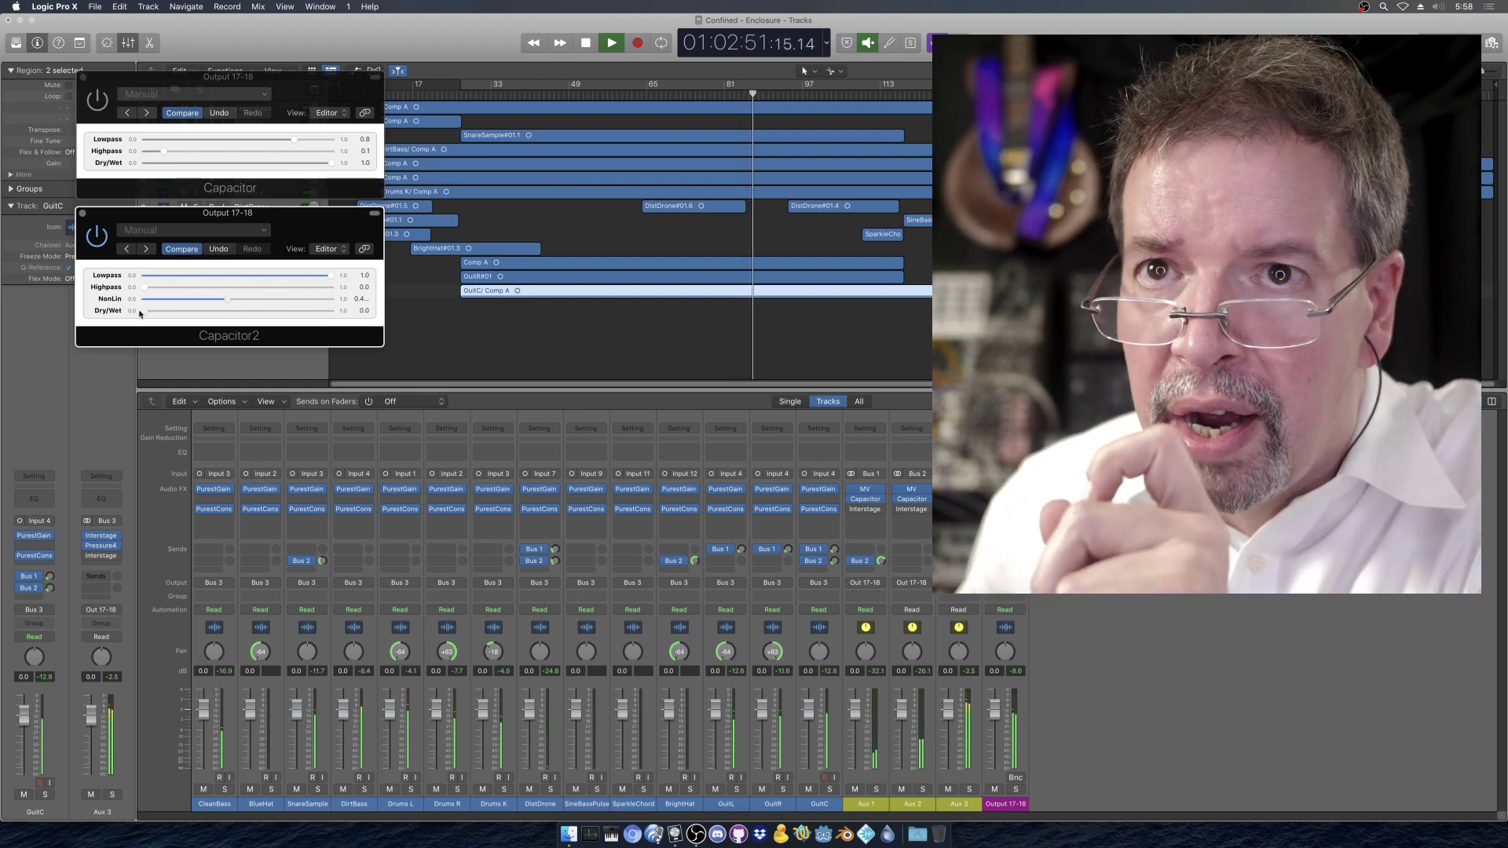
{"action": "left_click_drag", "start_coordinate": [143, 313], "coordinate": [361, 313]}
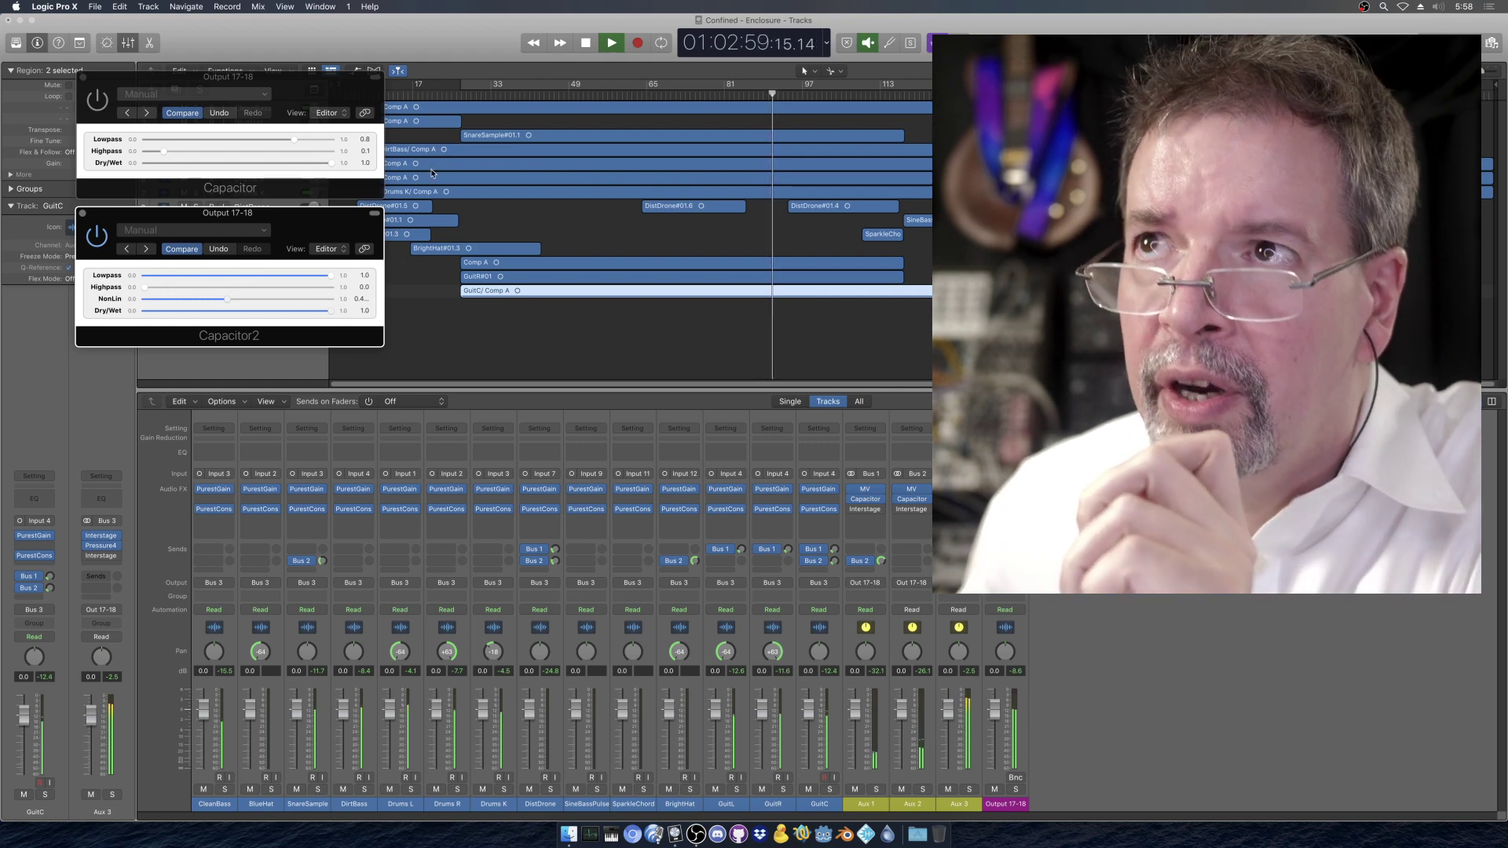
{"action": "left_click", "coordinate": [585, 44]}
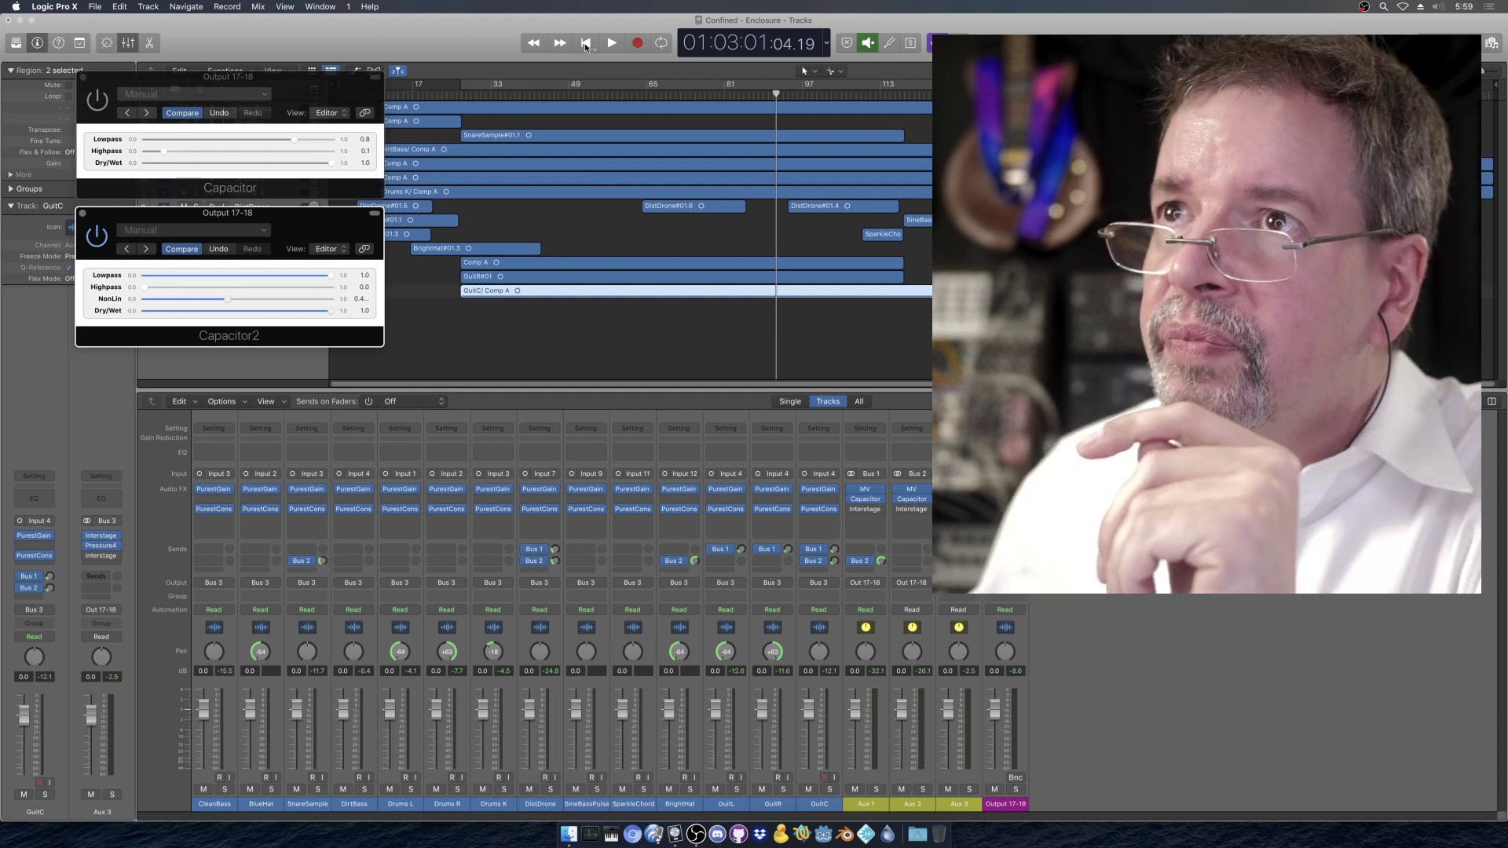
Play the mix, push NonLin to 0.872, and bring Highpass up and Lowpass down
{"action": "left_click", "coordinate": [610, 43]}
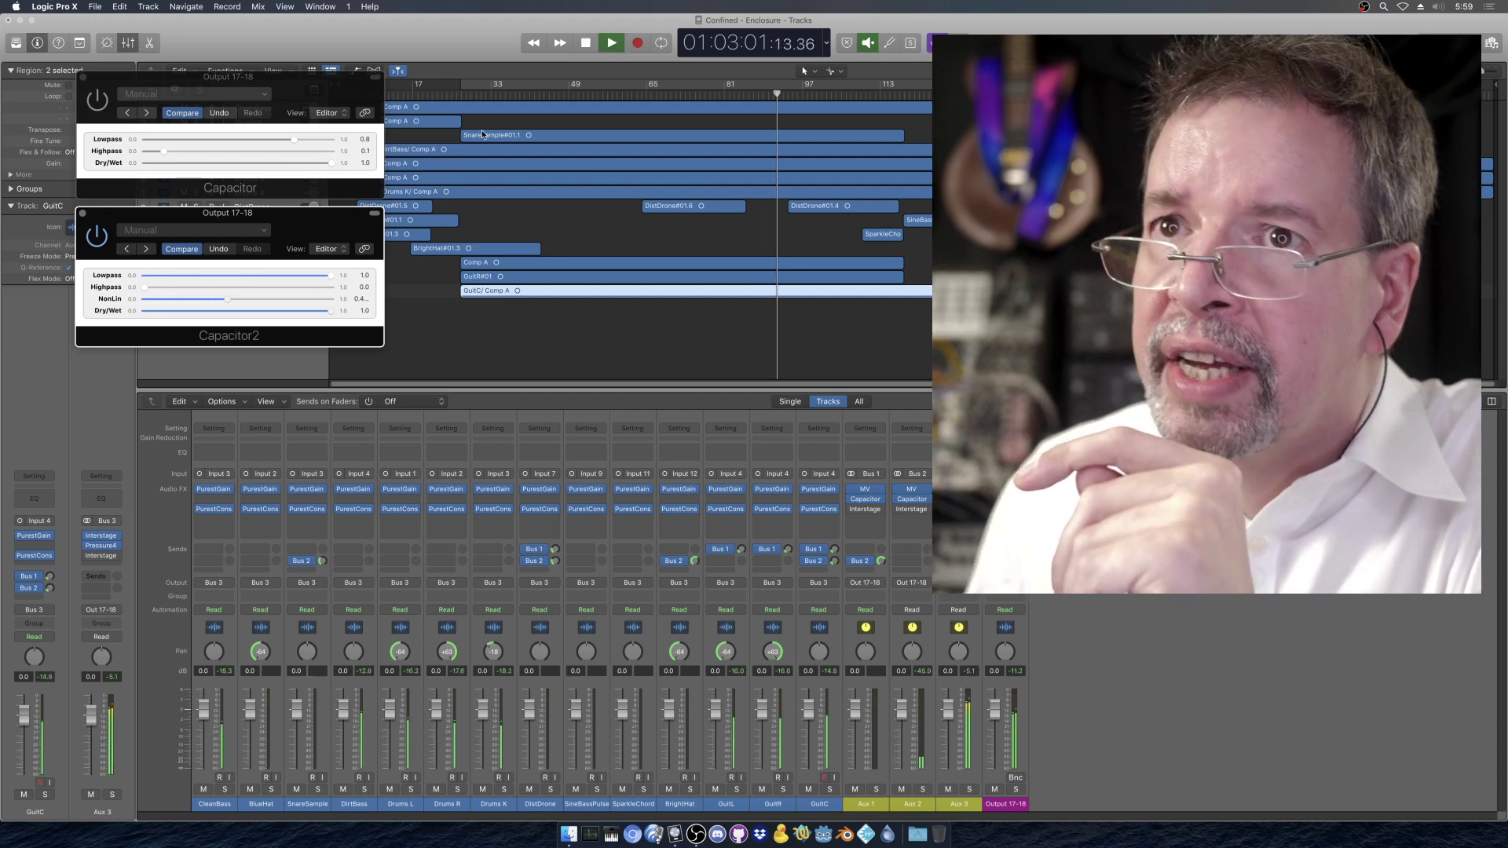
{"action": "left_click_drag", "start_coordinate": [238, 304], "coordinate": [312, 295]}
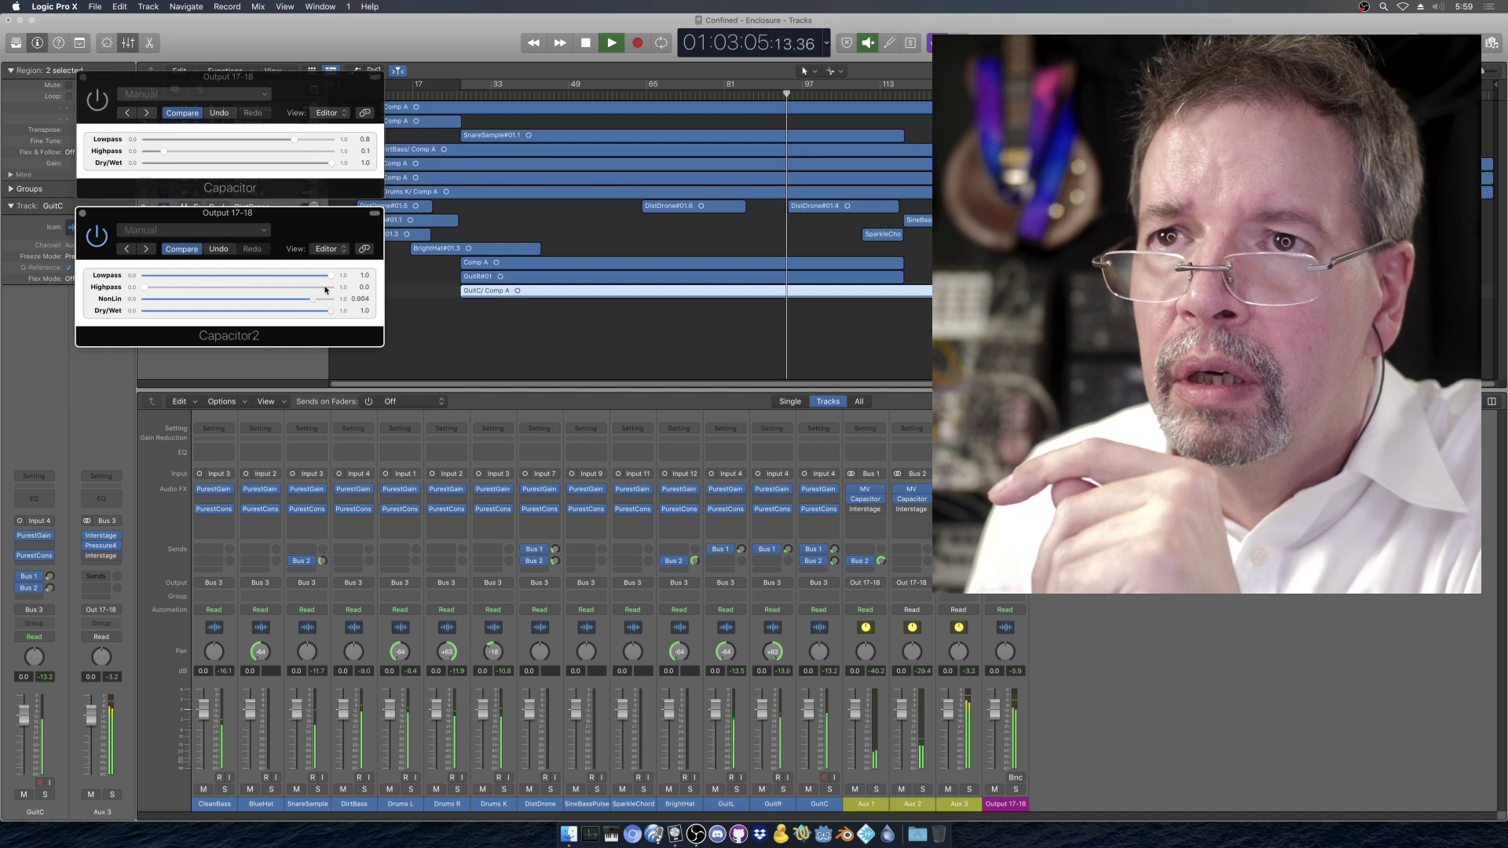
{"action": "left_click_drag", "start_coordinate": [154, 292], "coordinate": [189, 292]}
{"action": "left_click_drag", "start_coordinate": [322, 276], "coordinate": [209, 289]}
Lower Capacitor2's NonLin through 0.322 to 0.0 and nudge Dry/Wet slightly
{"action": "left_click_drag", "start_coordinate": [309, 299], "coordinate": [206, 300]}
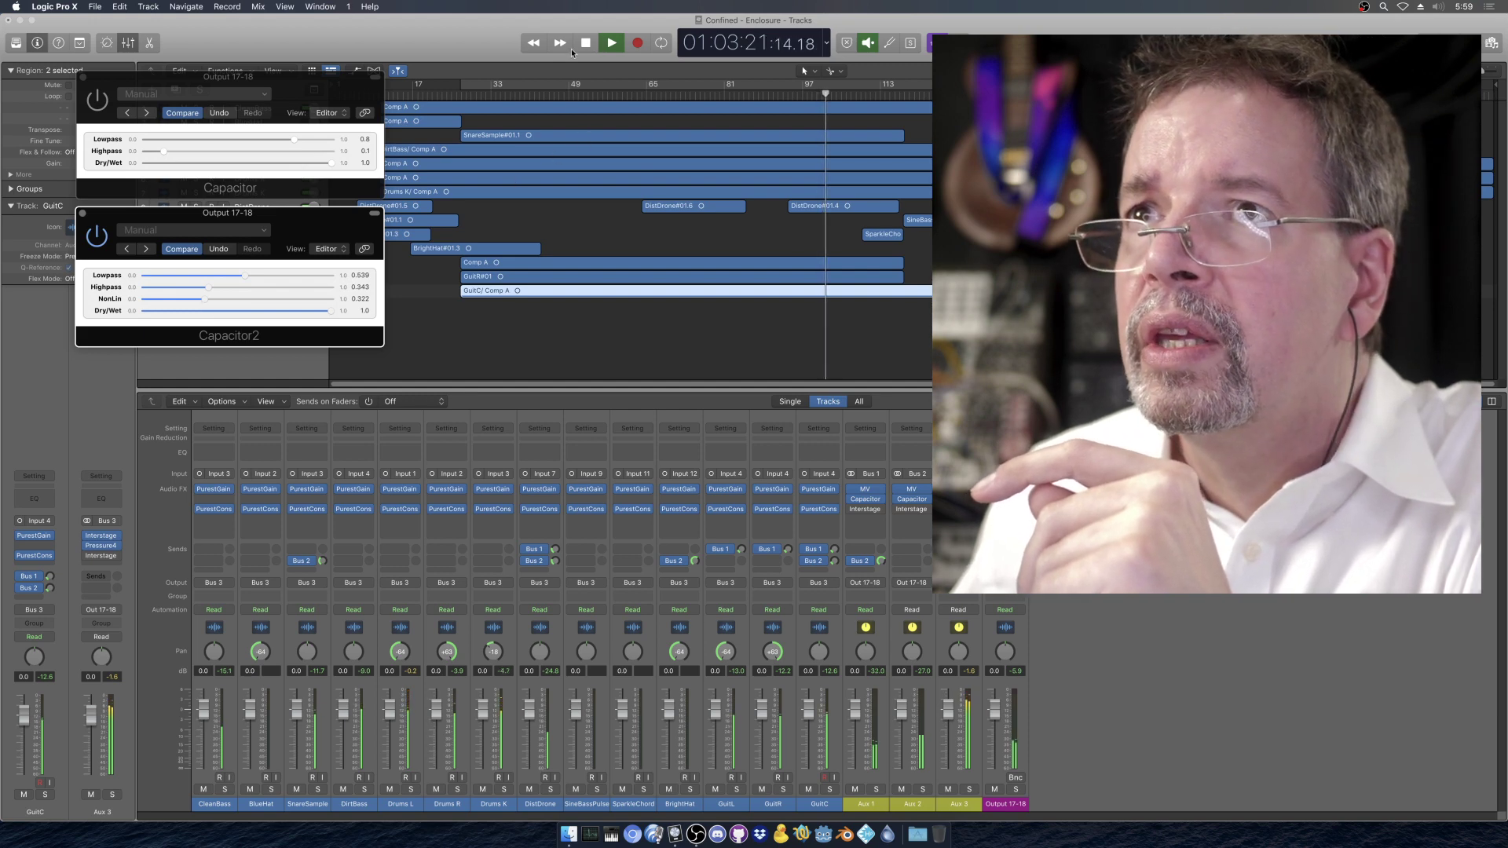
{"action": "left_click_drag", "start_coordinate": [206, 299], "coordinate": [141, 300]}
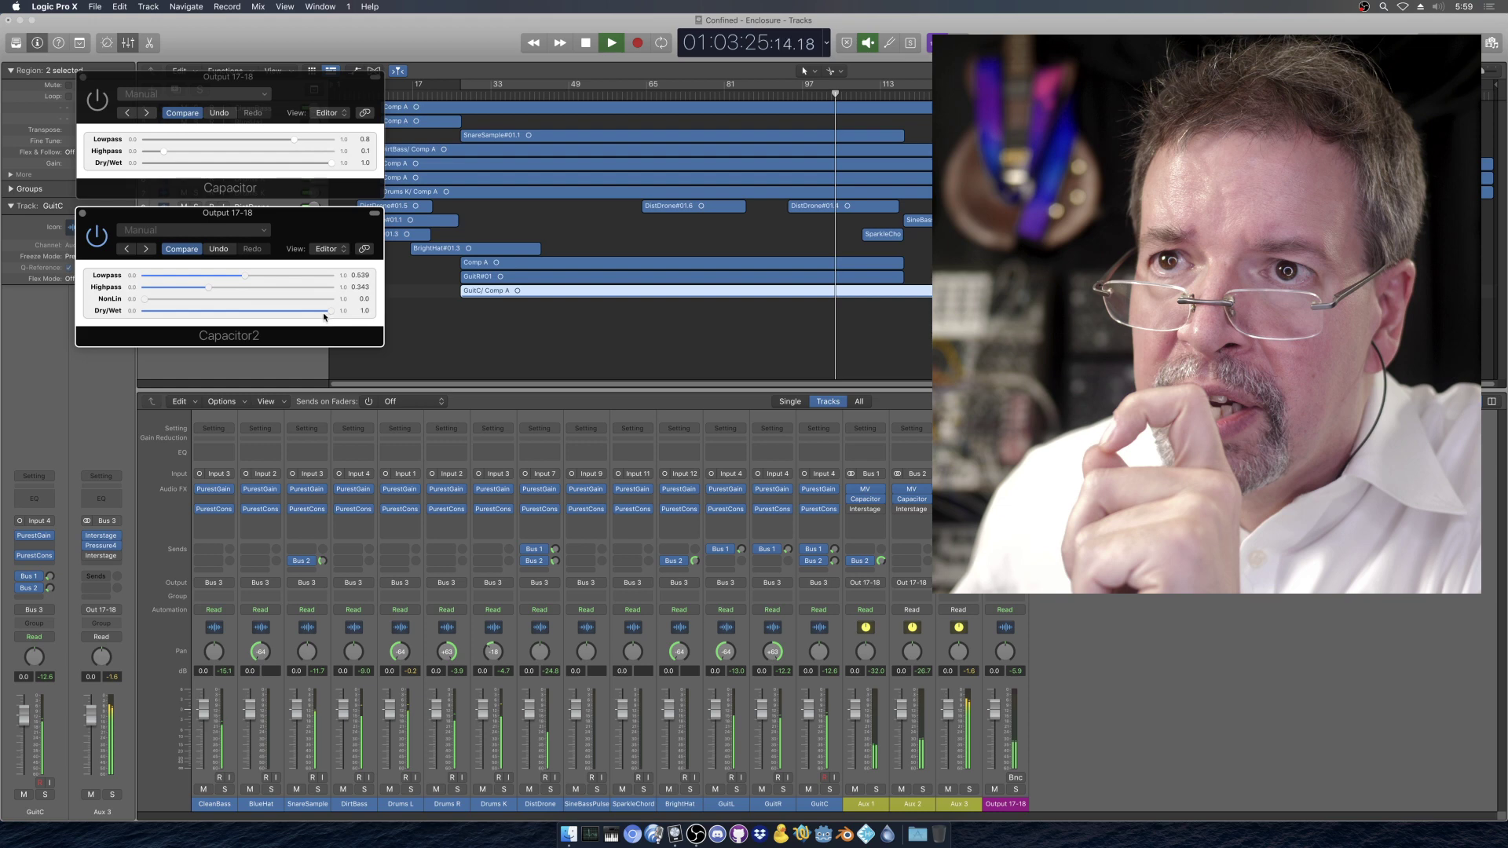
{"action": "left_click_drag", "start_coordinate": [330, 311], "coordinate": [334, 311]}
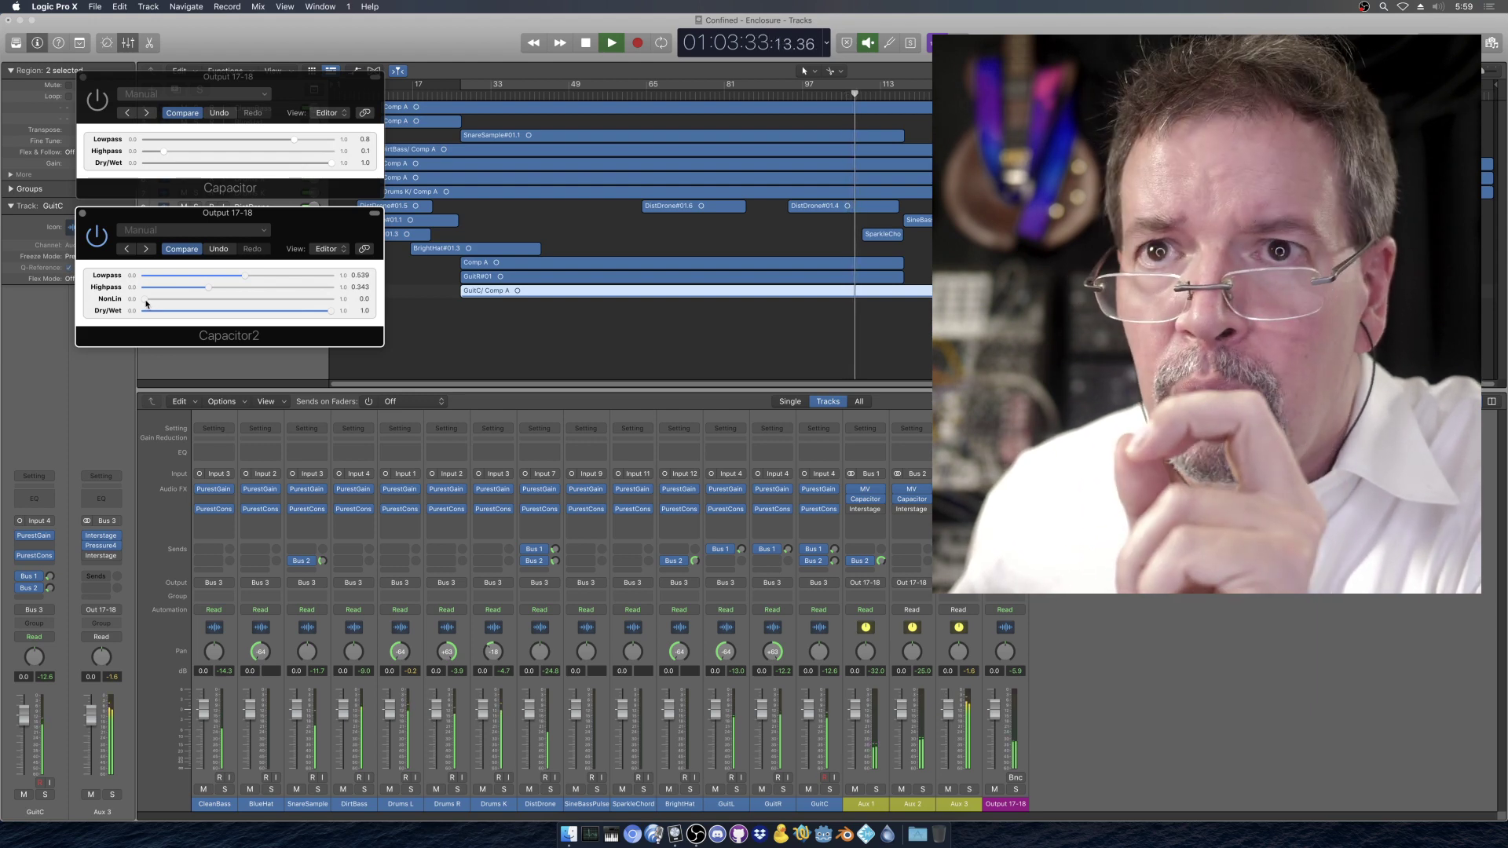
Raise NonLin to about 0.84, move the playhead back to bar 73, and raise Lowpass to 0.659
{"action": "left_click_drag", "start_coordinate": [146, 304], "coordinate": [332, 298]}
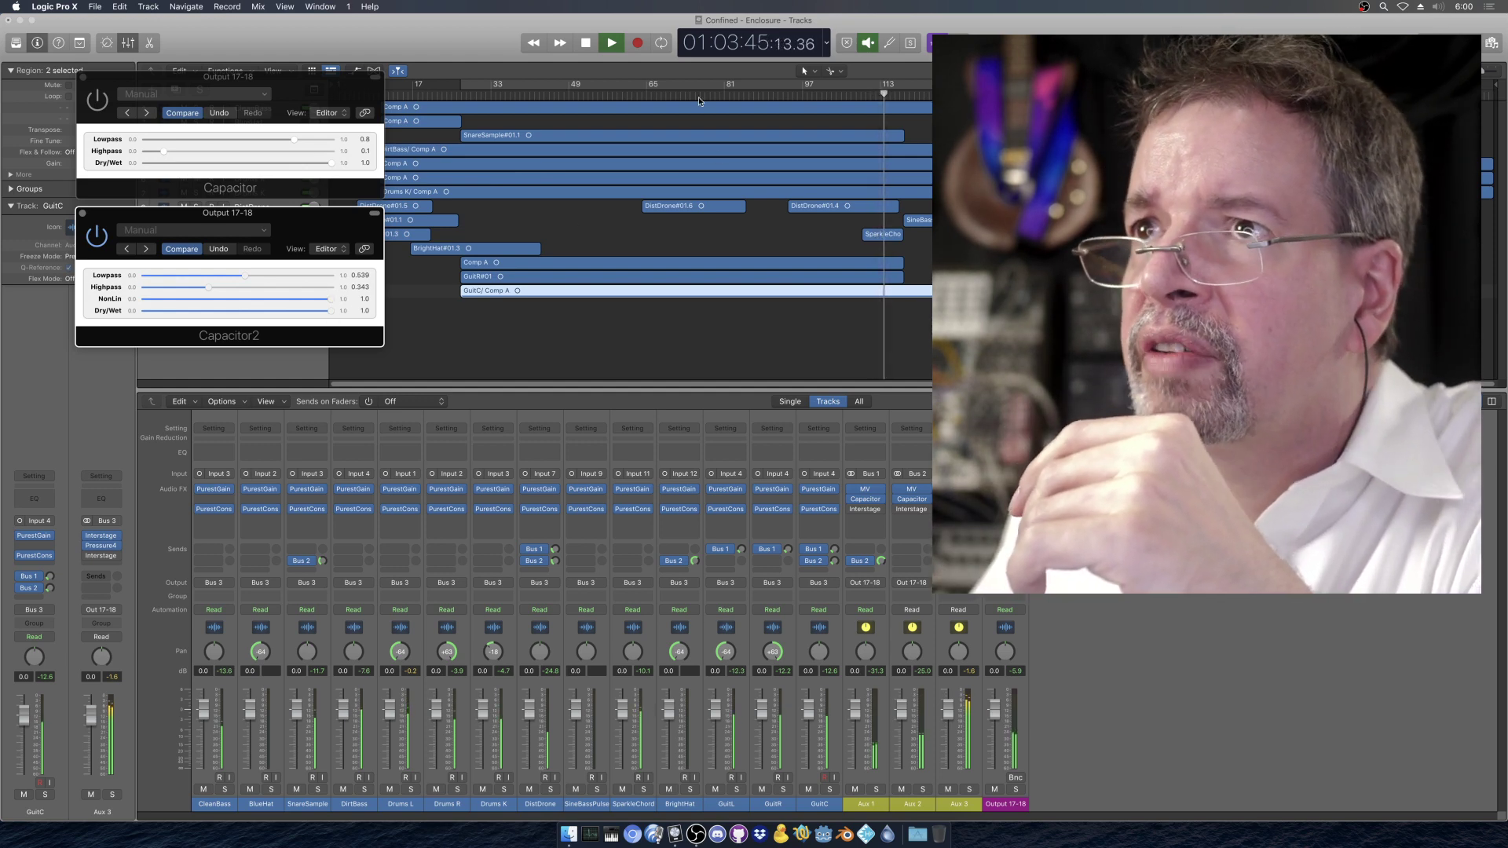
{"action": "left_click", "coordinate": [696, 95]}
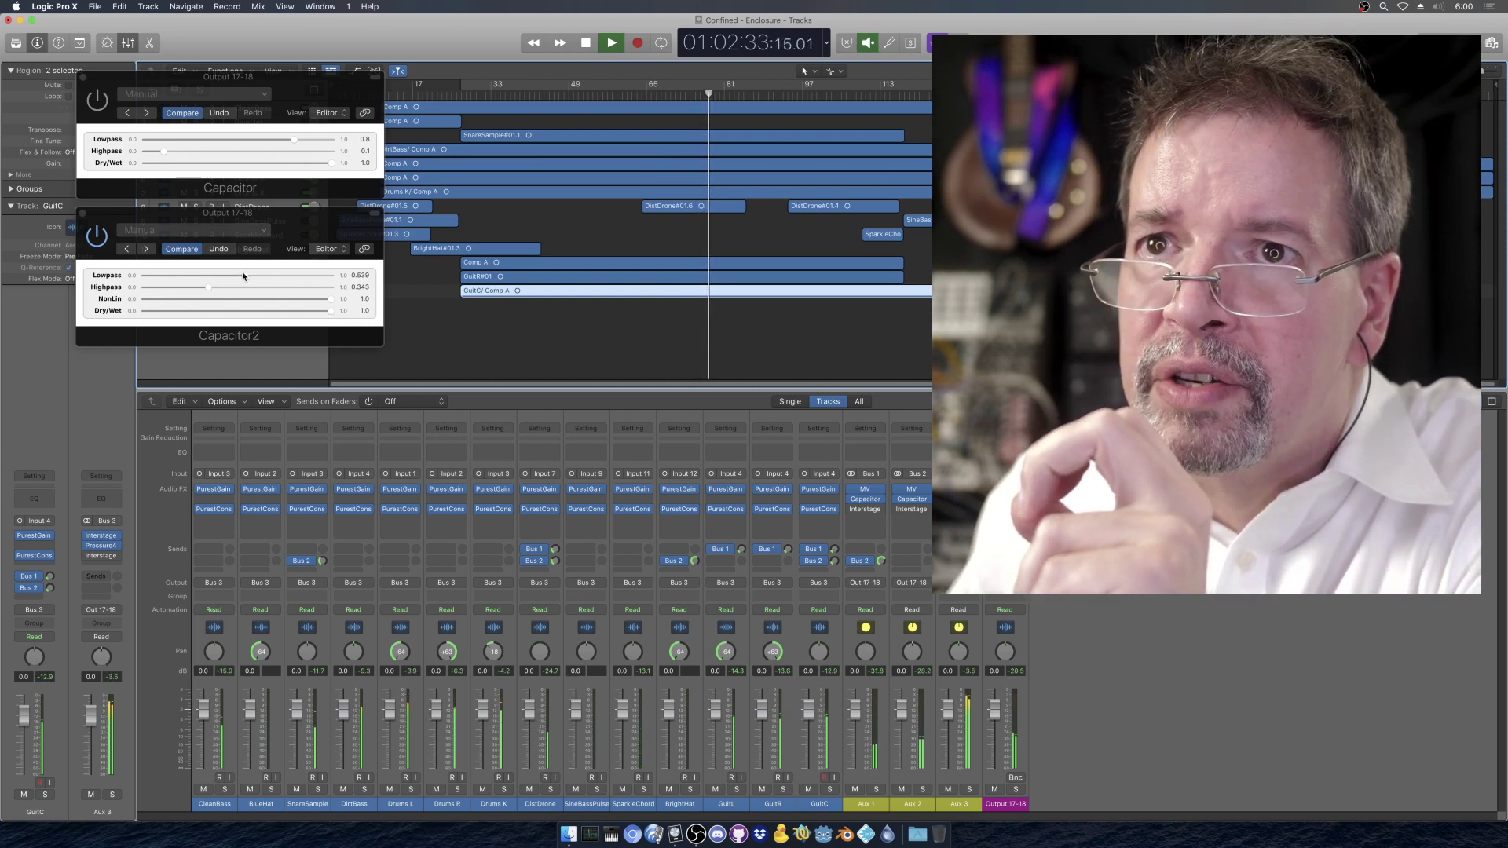
{"action": "mouse_move", "coordinate": [244, 275]}
{"action": "left_mouse_down"}
{"action": "mouse_move", "coordinate": [269, 276]}
{"action": "mouse_move", "coordinate": [197, 289]}
{"action": "mouse_move", "coordinate": [267, 275]}
{"action": "left_mouse_up"}
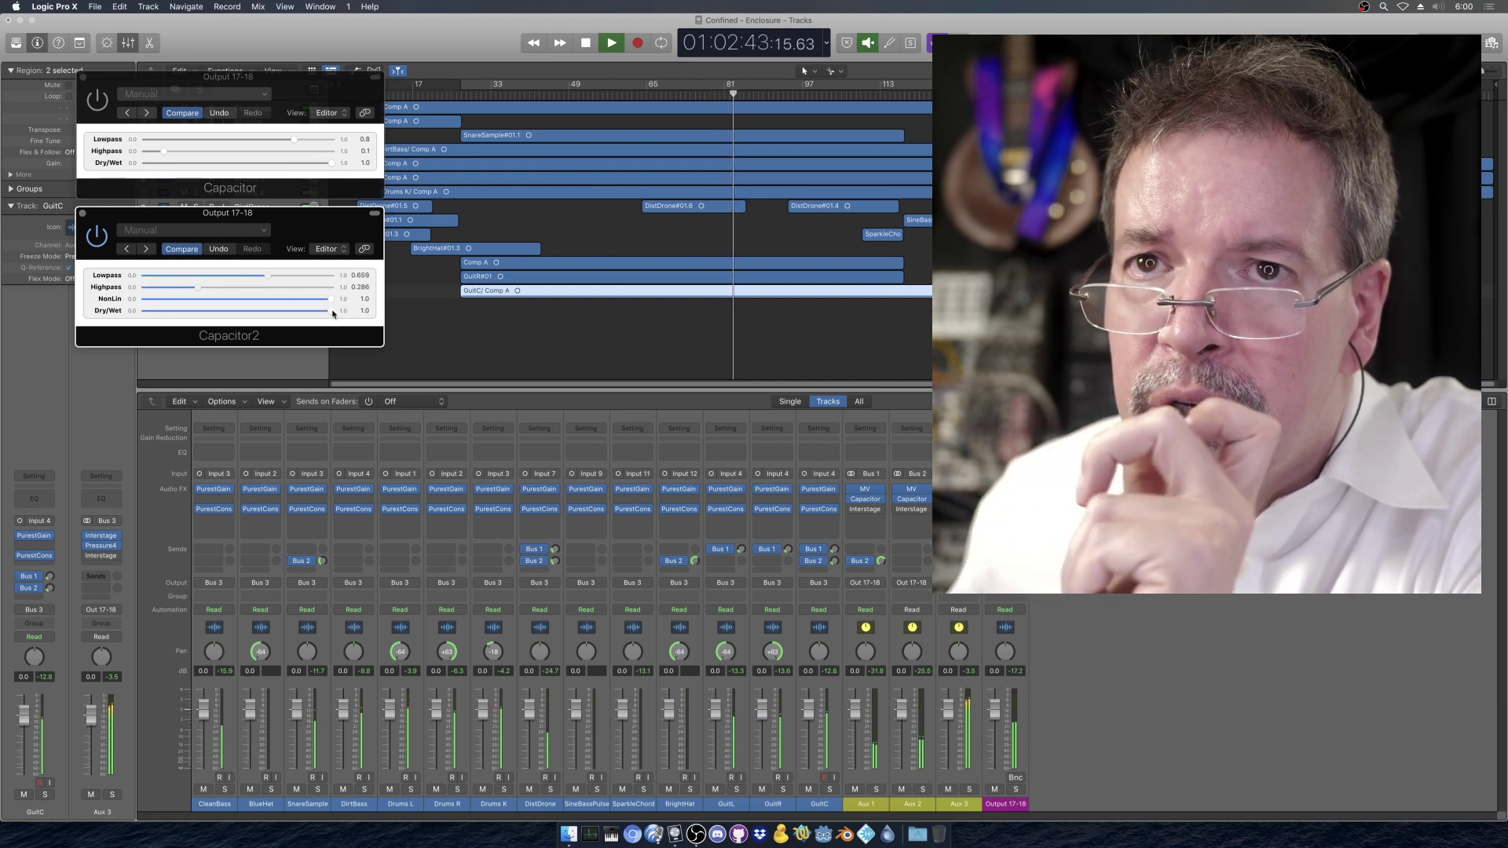
Sweep Dry/Wet from fully dry back to 1.0, then lower Lowpass to 0.118 and Highpass to 0.028
{"action": "left_click_drag", "start_coordinate": [332, 311], "coordinate": [5, 283]}
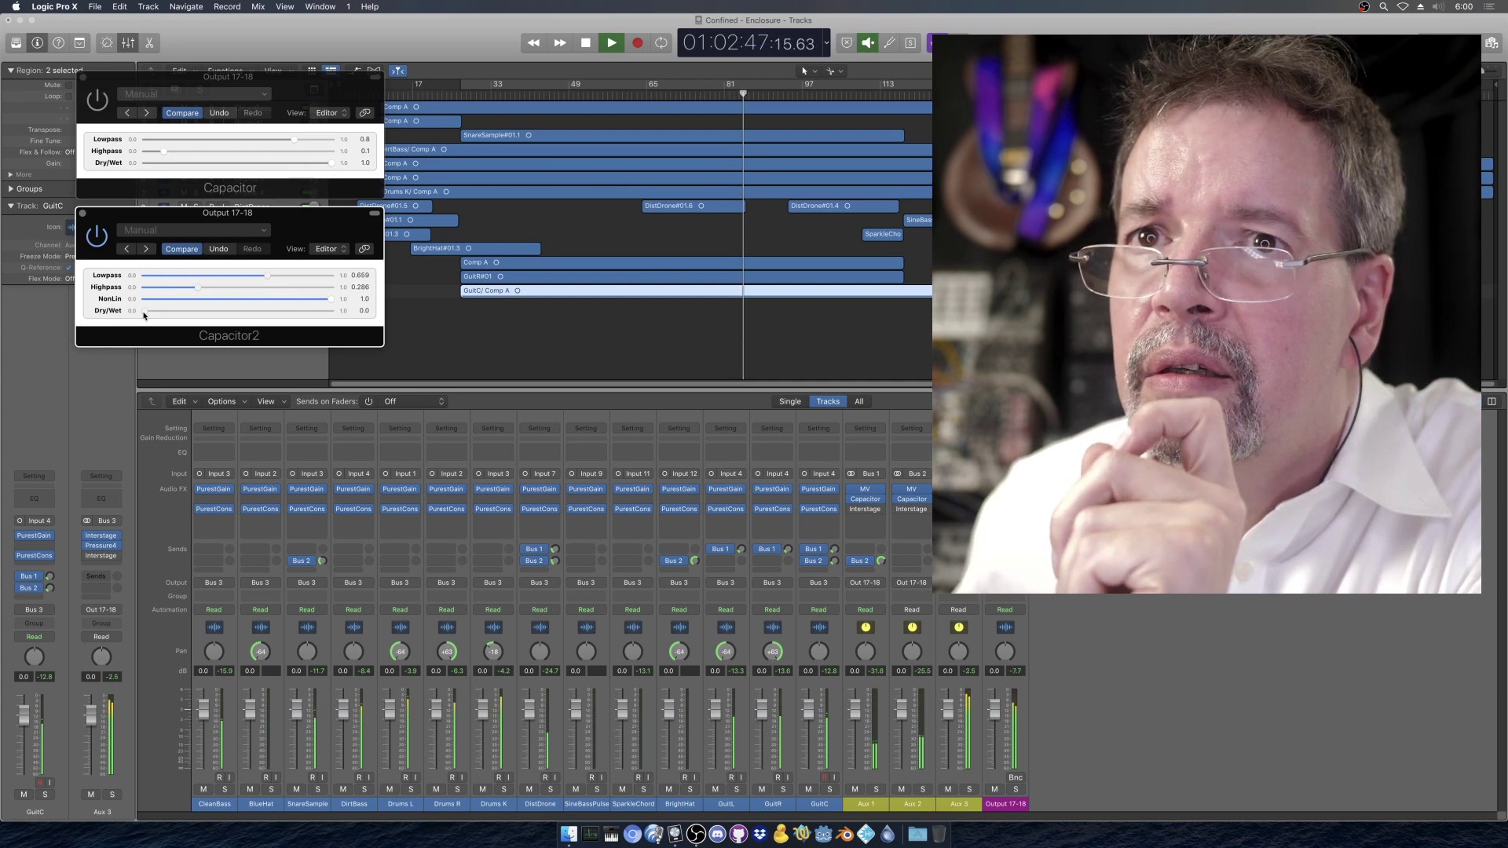
{"action": "left_click_drag", "start_coordinate": [143, 315], "coordinate": [230, 308]}
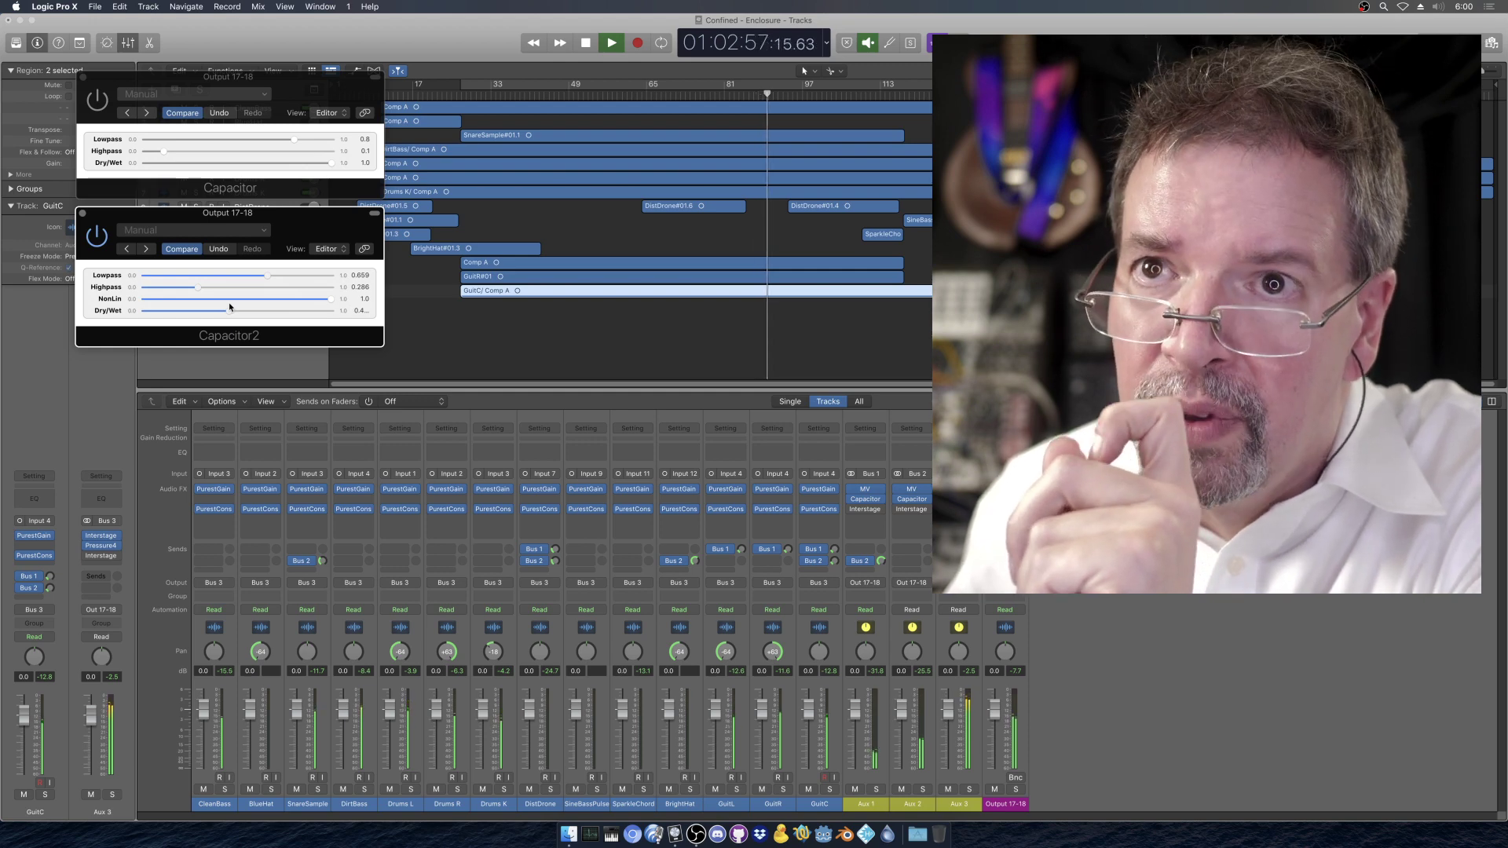
{"action": "left_click_drag", "start_coordinate": [230, 308], "coordinate": [330, 313]}
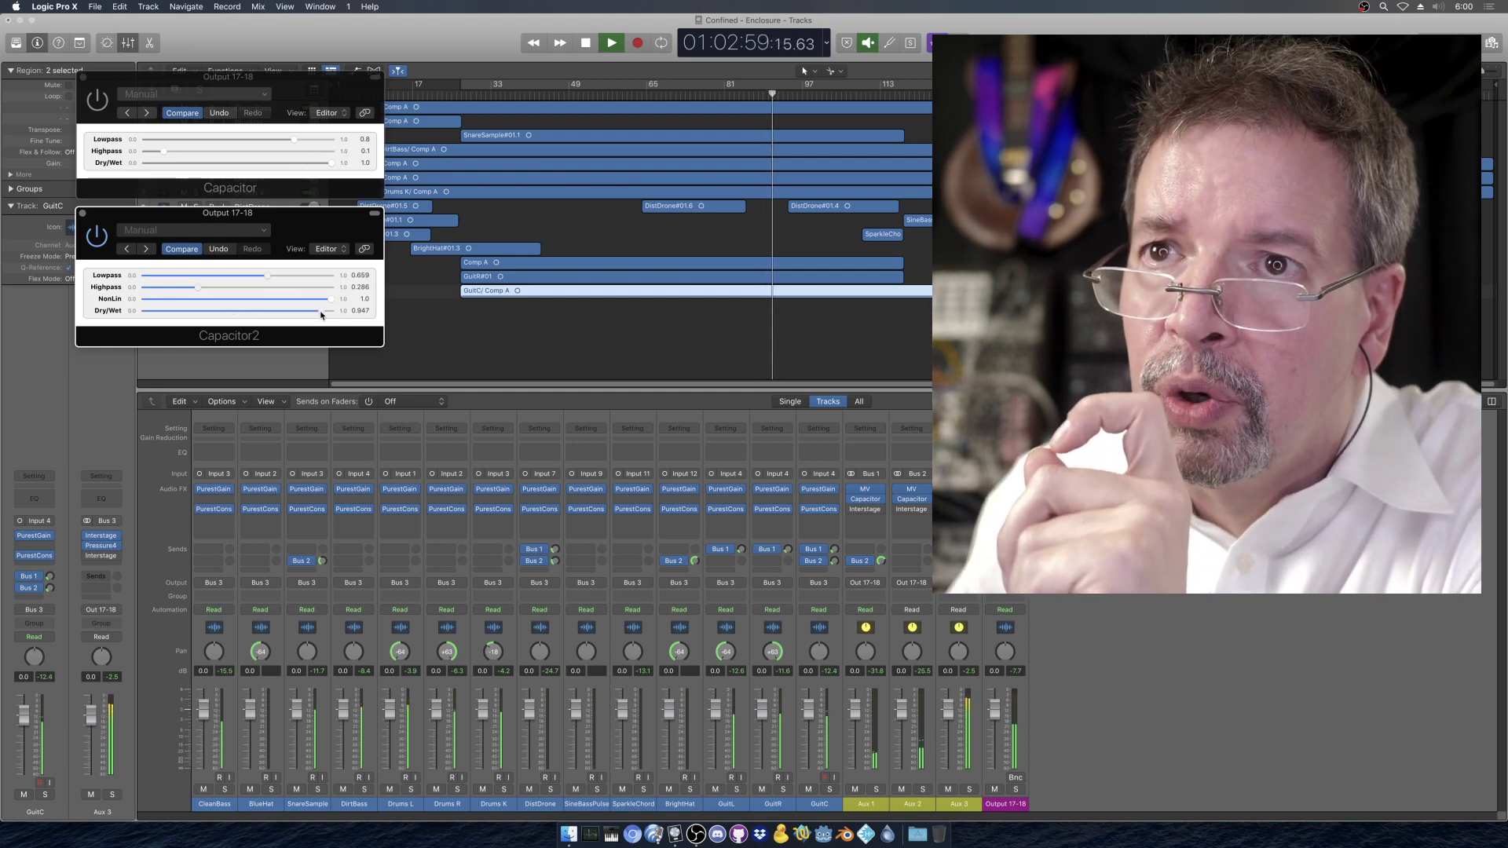
{"action": "left_click_drag", "start_coordinate": [198, 287], "coordinate": [161, 288]}
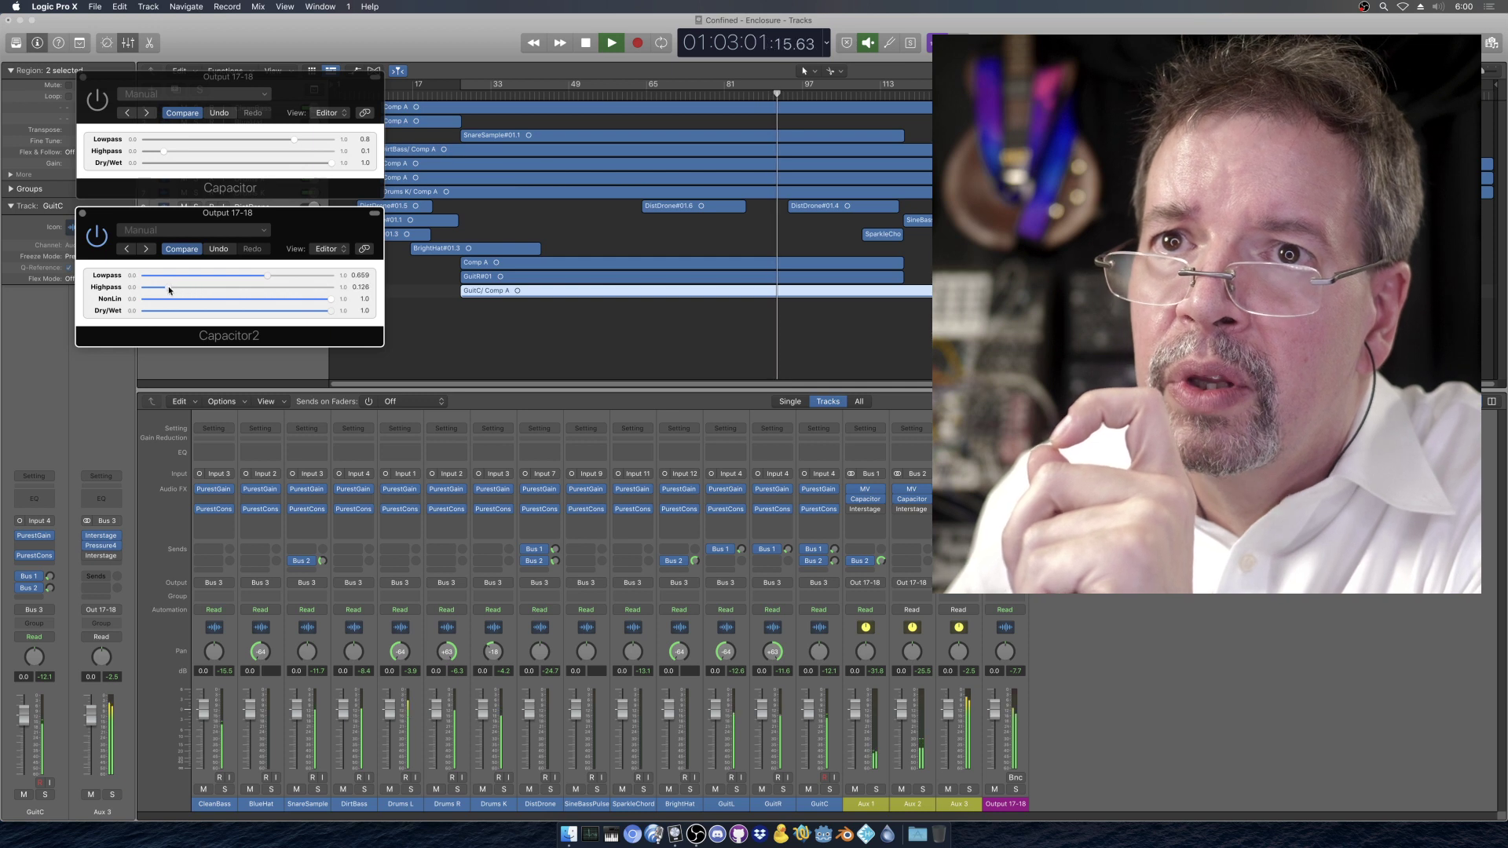
{"action": "left_click_drag", "start_coordinate": [267, 275], "coordinate": [163, 275]}
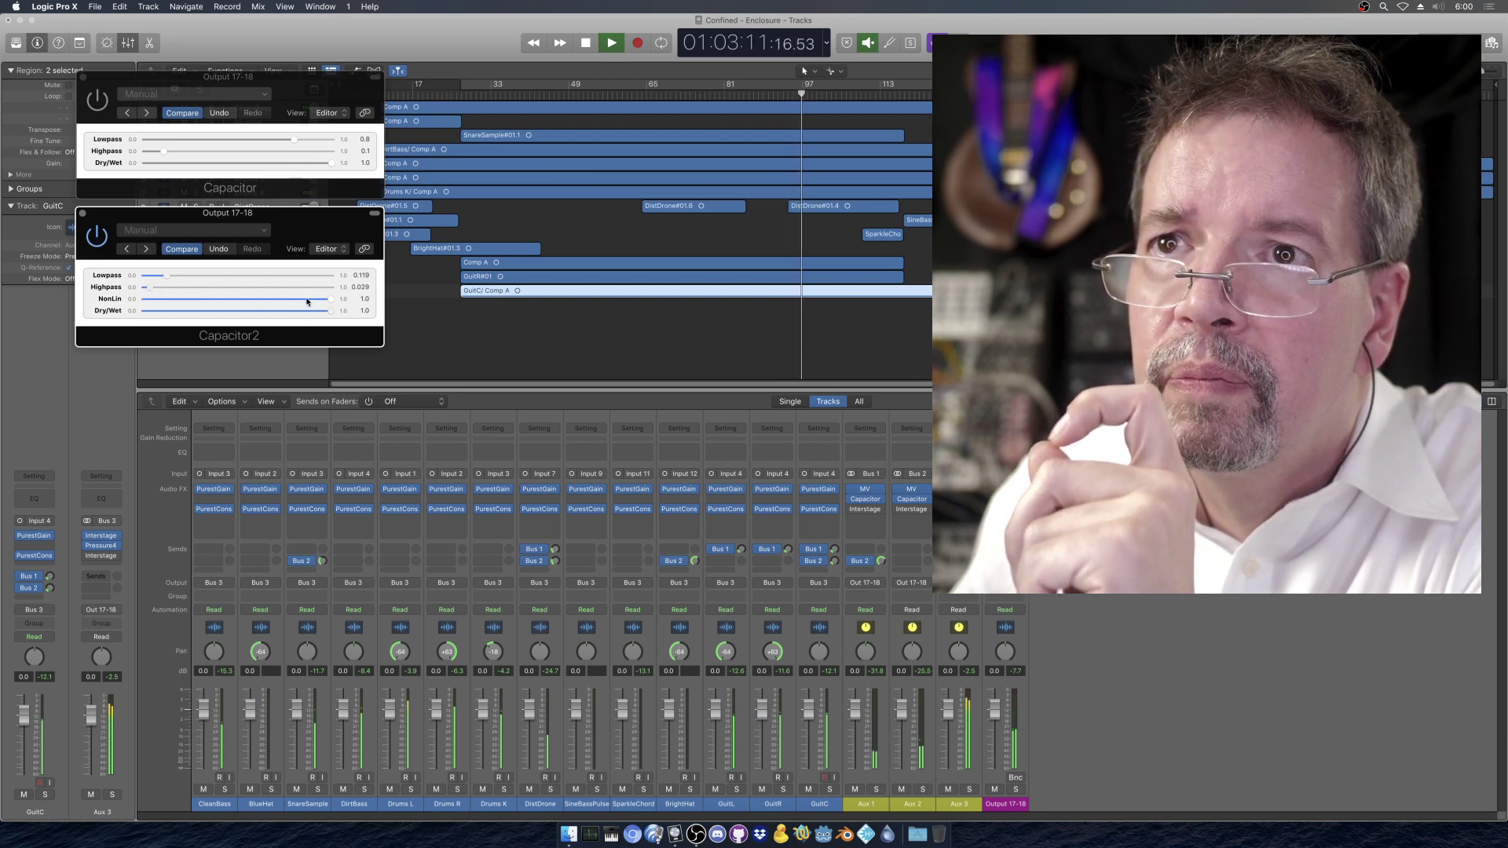
Turn Capacitor2's NonLin down to 0.0, nudge Highpass up, then raise NonLin to about half
{"action": "left_click_drag", "start_coordinate": [322, 300], "coordinate": [130, 299]}
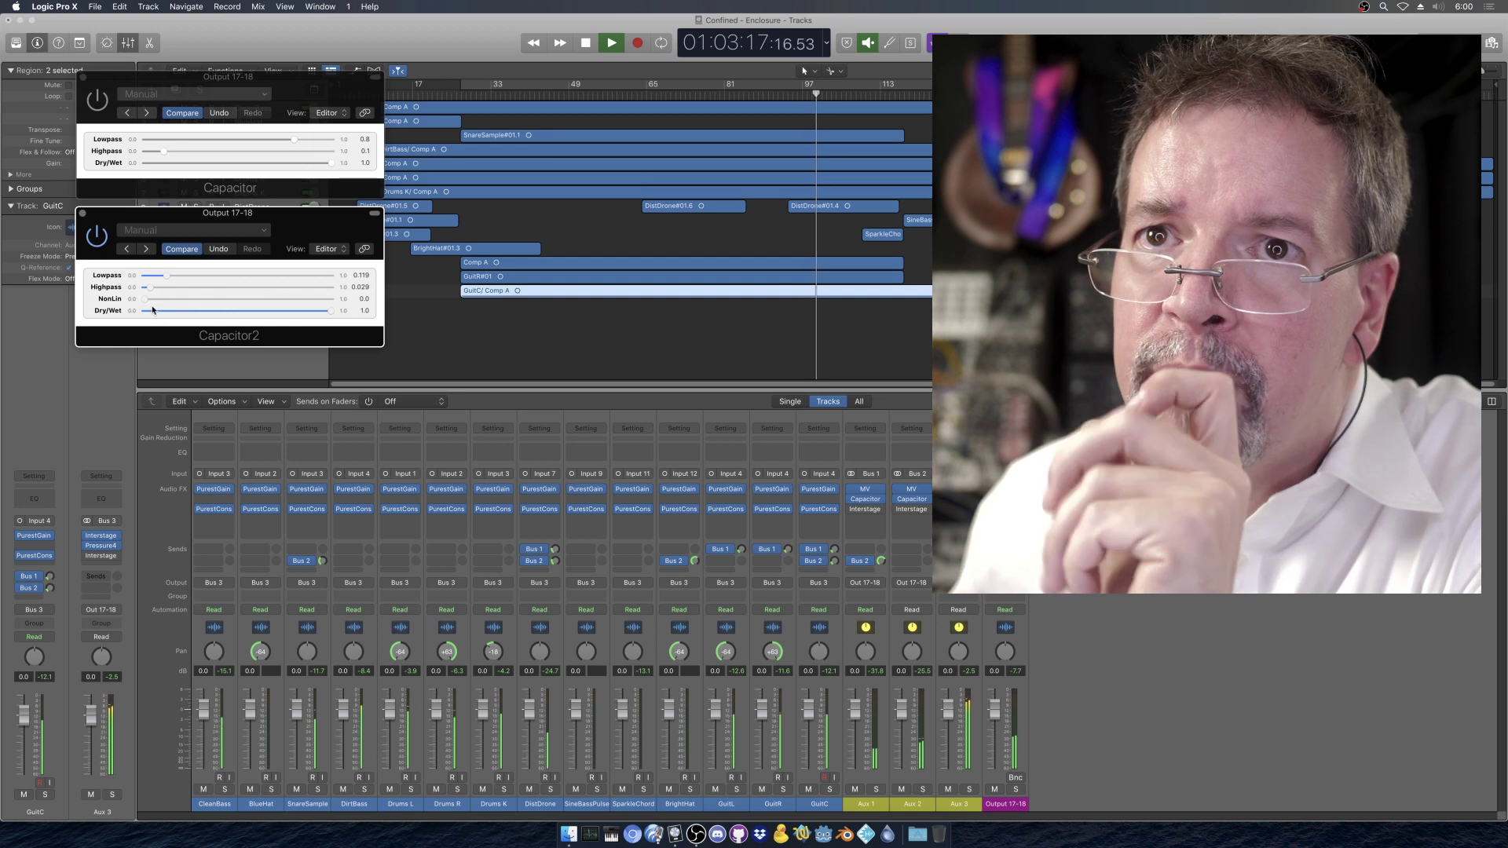
{"action": "left_click_drag", "start_coordinate": [149, 289], "coordinate": [164, 285]}
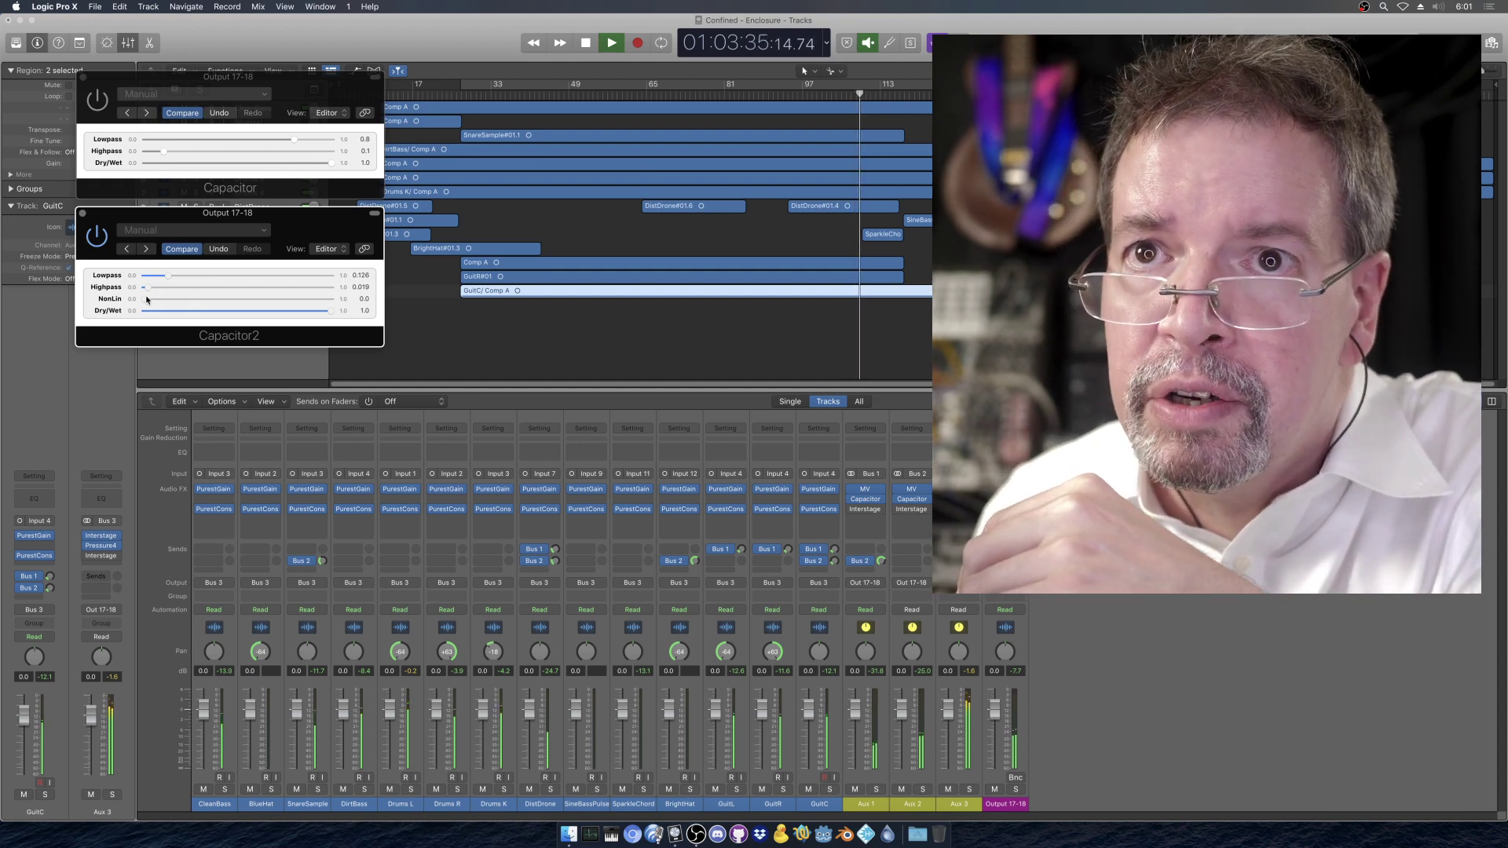
{"action": "left_click_drag", "start_coordinate": [146, 298], "coordinate": [77, 291]}
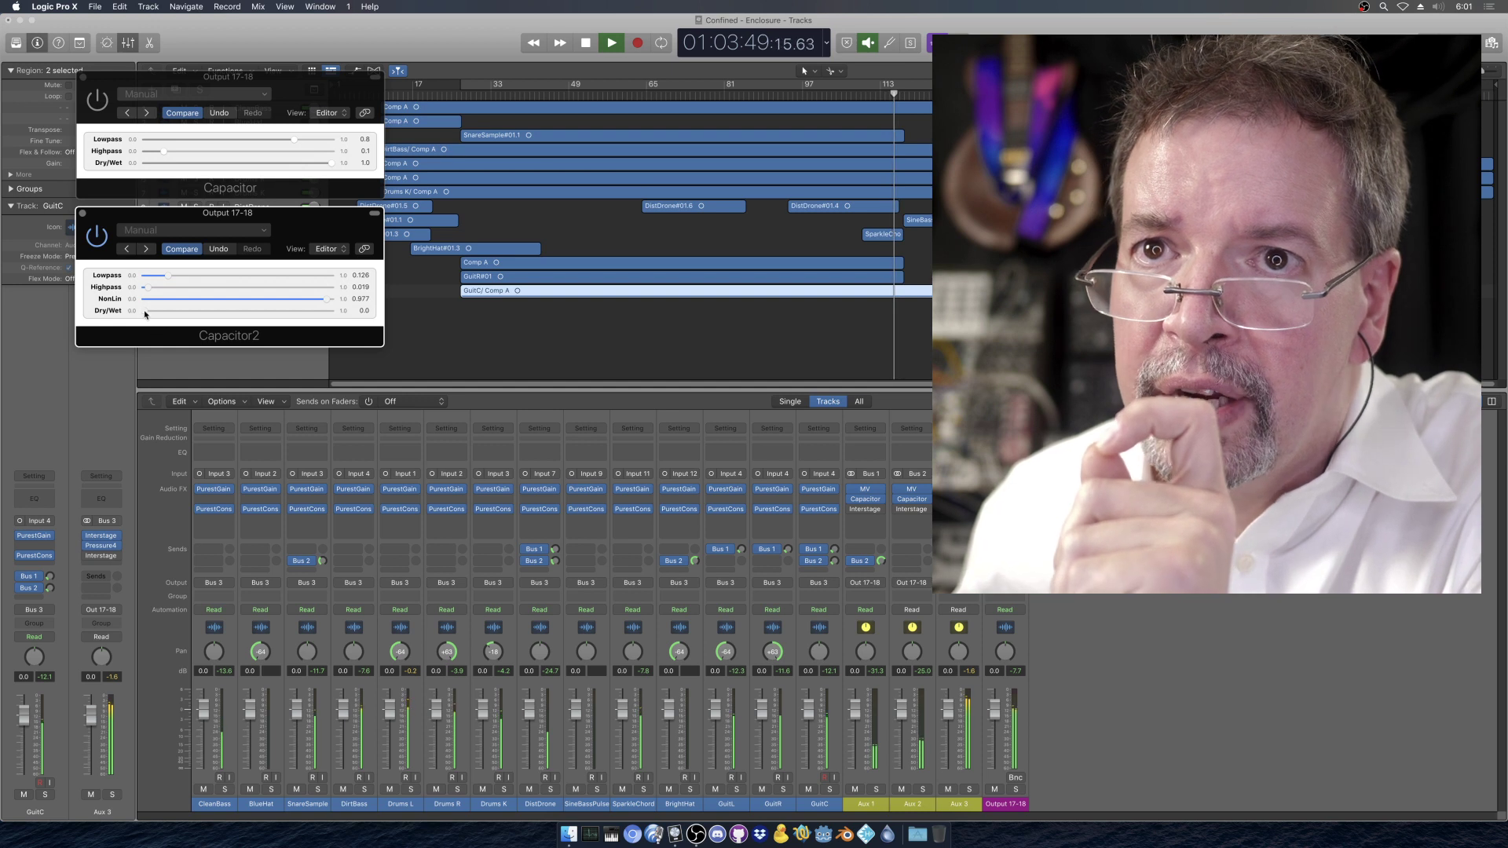
Bring Dry/Wet up from fully dry, then open Lowpass fully and set Highpass to 0.0
{"action": "left_click_drag", "start_coordinate": [145, 311], "coordinate": [254, 310]}
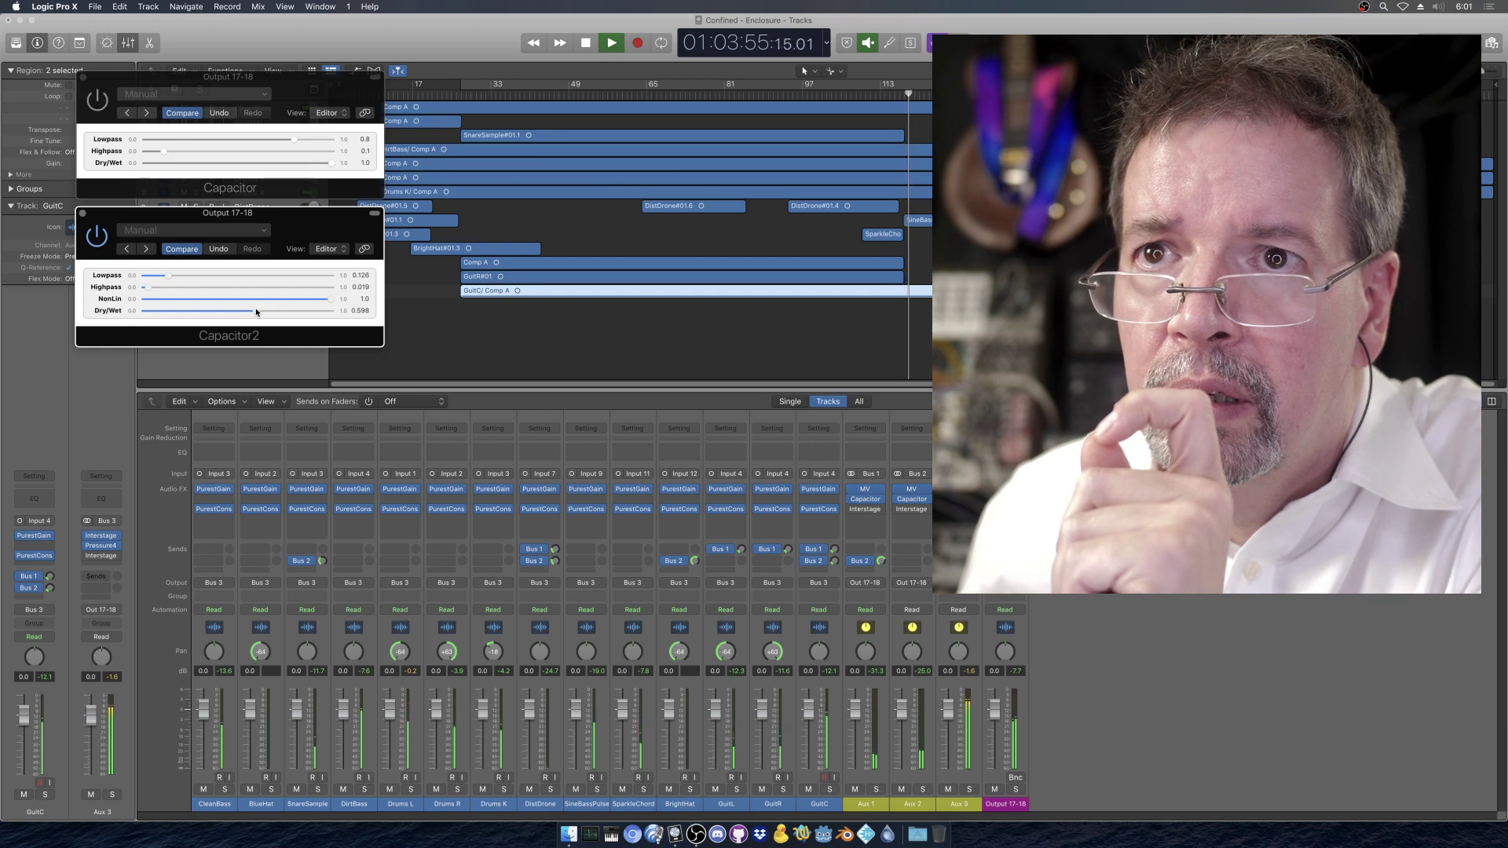
{"action": "mouse_move", "coordinate": [254, 311]}
{"action": "left_mouse_down"}
{"action": "mouse_move", "coordinate": [296, 308]}
{"action": "mouse_move", "coordinate": [282, 310]}
{"action": "left_mouse_up"}
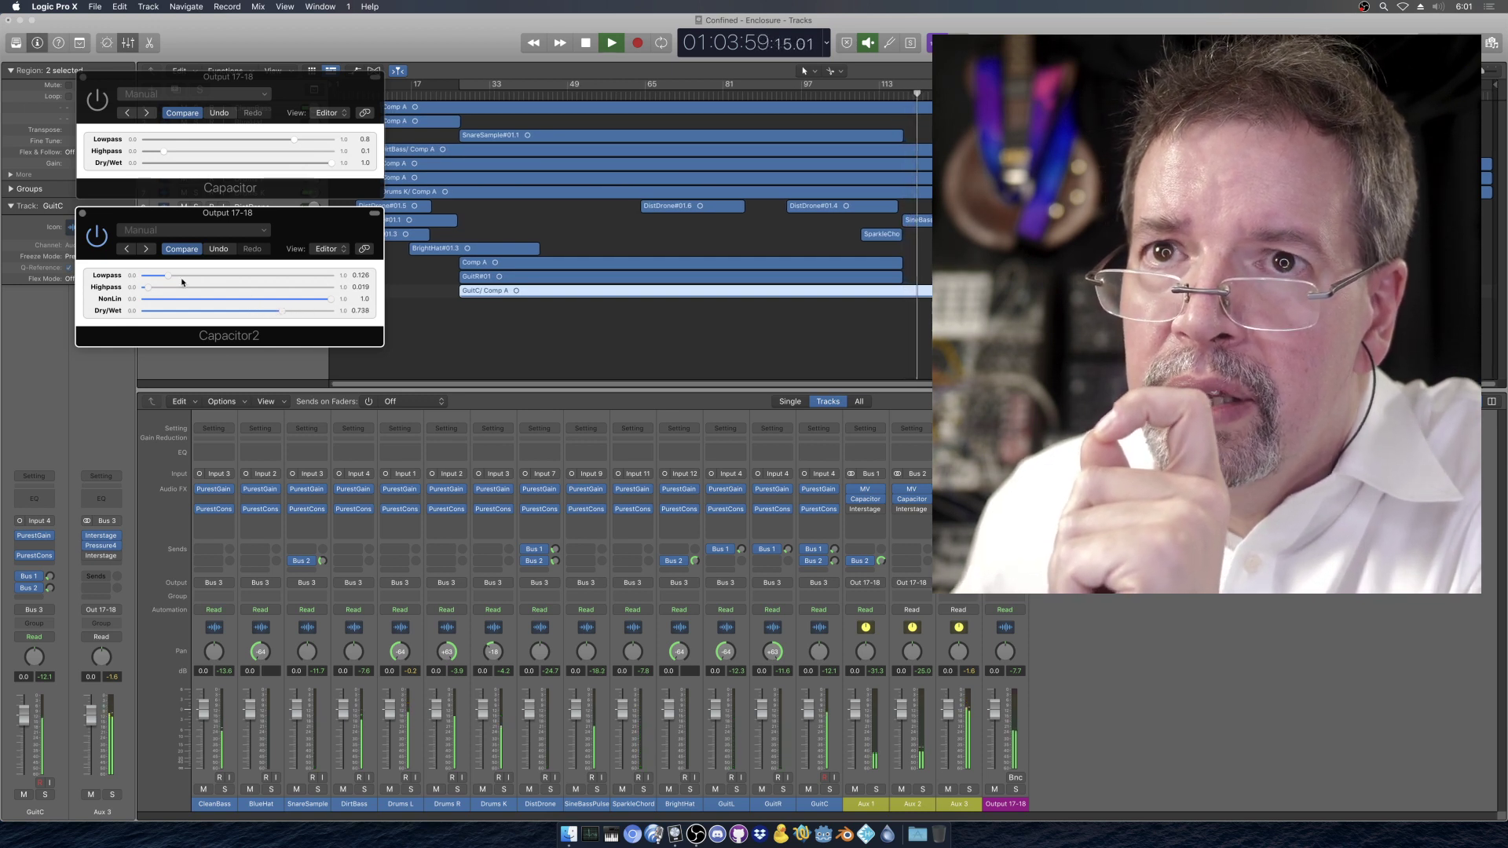
{"action": "left_click_drag", "start_coordinate": [167, 277], "coordinate": [287, 281]}
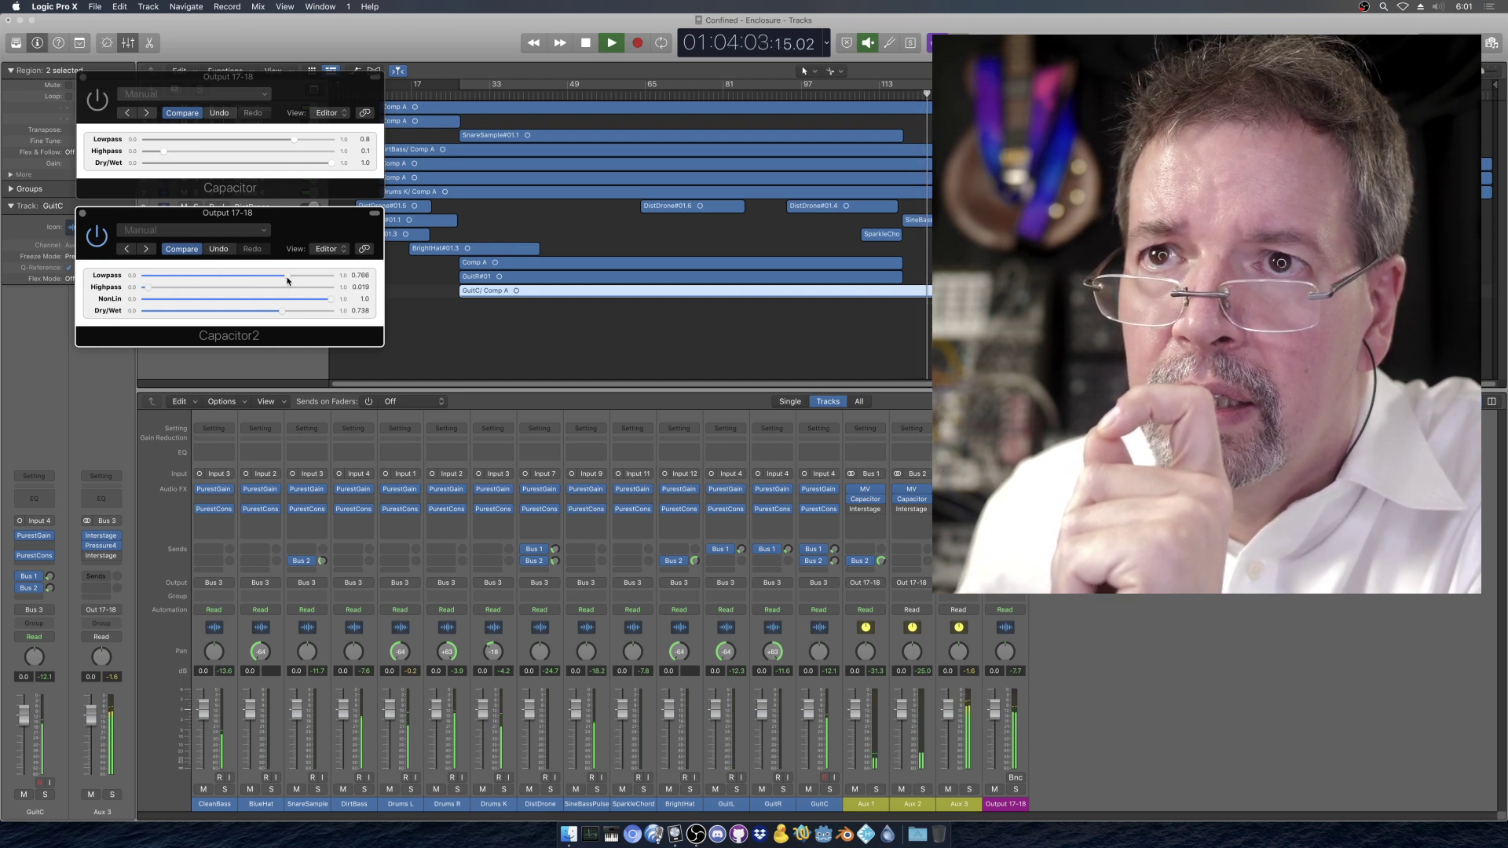
{"action": "mouse_move", "coordinate": [155, 287]}
{"action": "left_mouse_down"}
{"action": "mouse_move", "coordinate": [197, 288]}
{"action": "mouse_move", "coordinate": [148, 289]}
{"action": "left_mouse_up"}
{"action": "left_click_drag", "start_coordinate": [286, 275], "coordinate": [142, 296]}
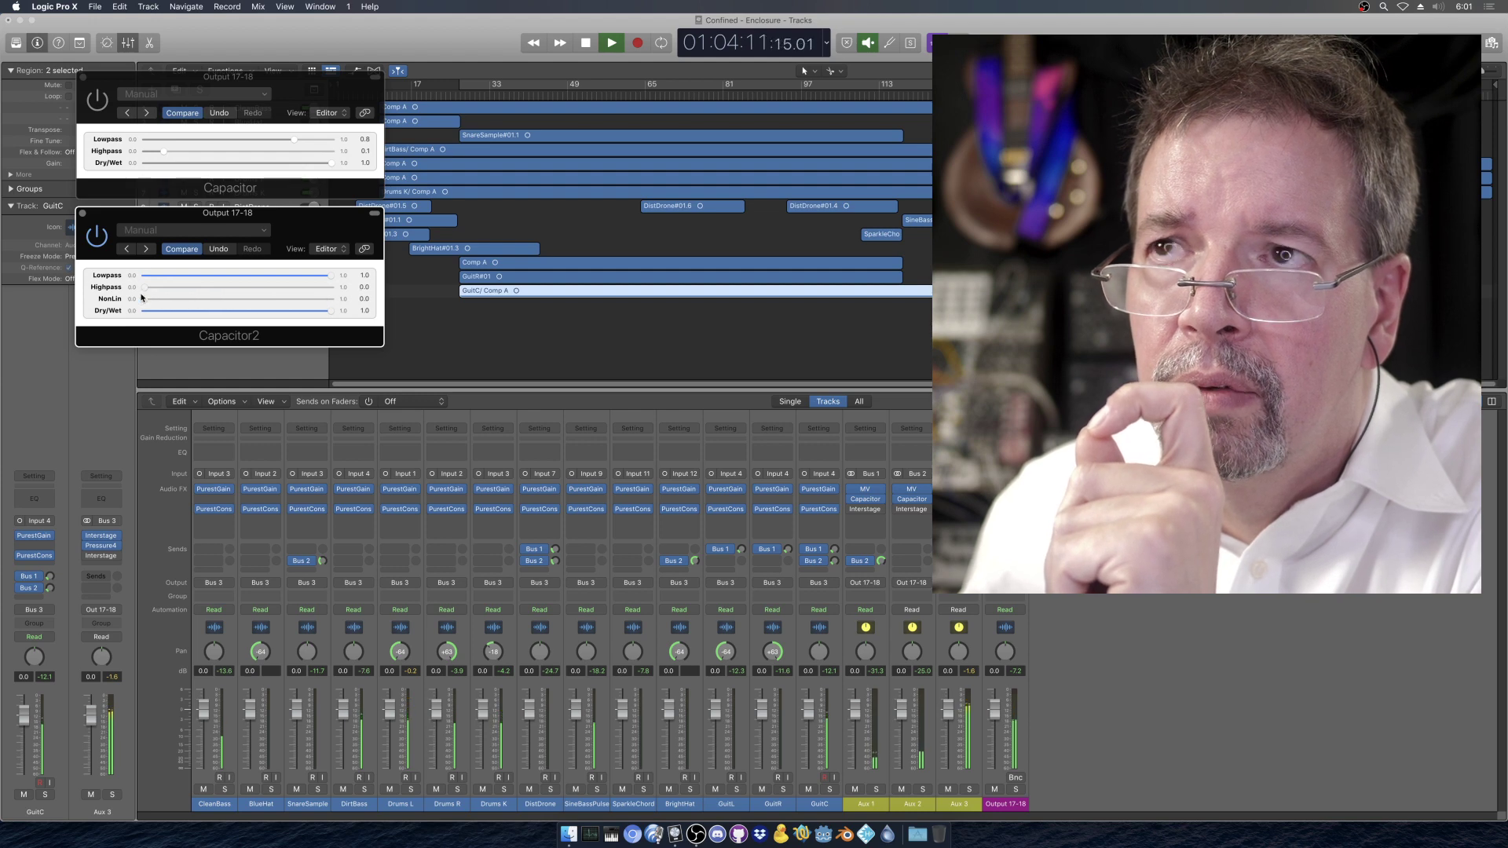
Stop the mix and sweep Capacitor2's NonLin from about 0.23 up to 0.85
{"action": "left_click", "coordinate": [586, 43]}
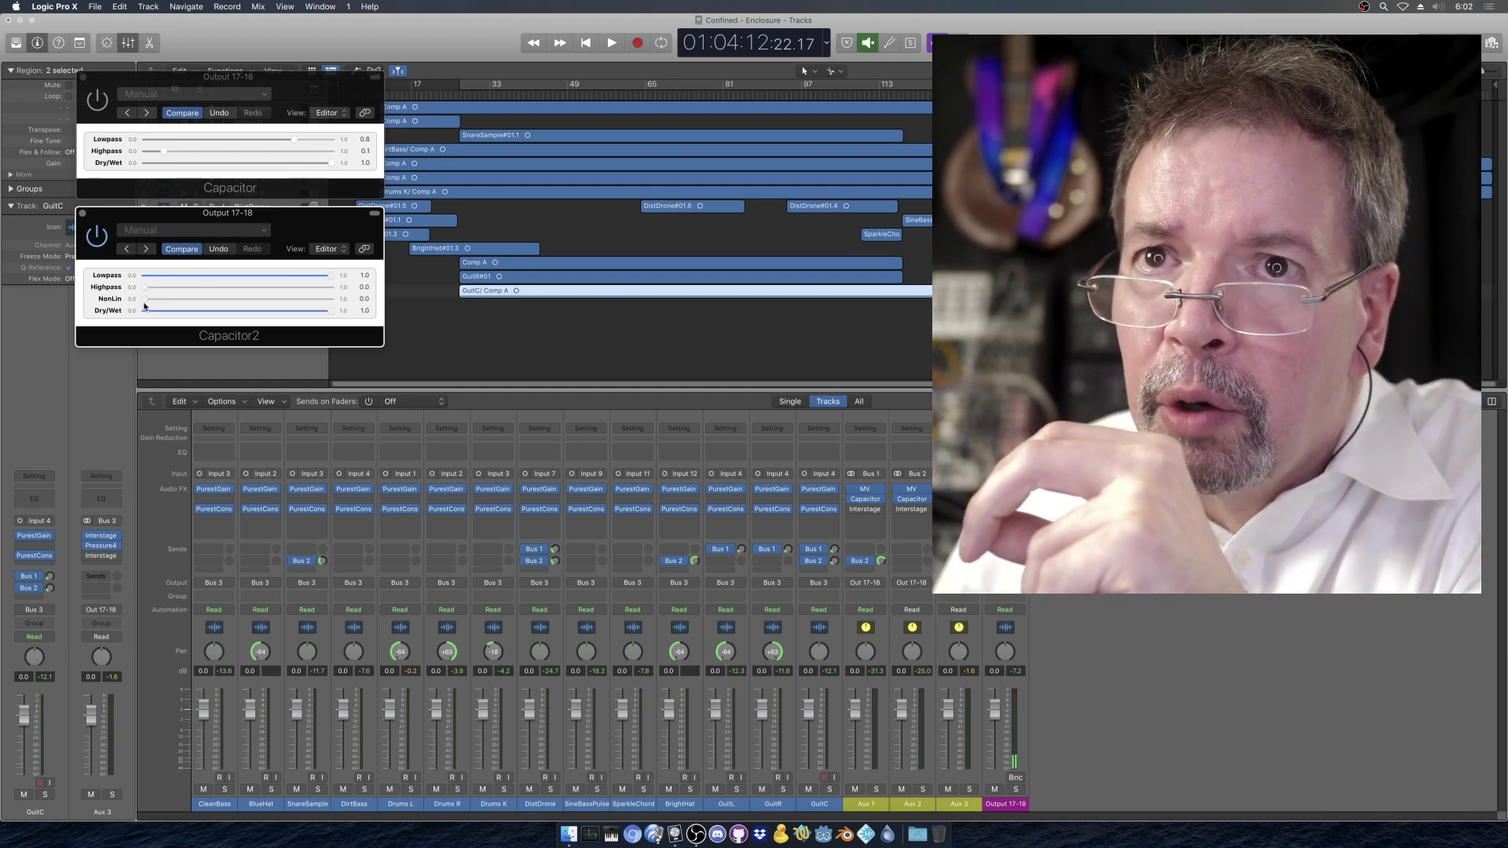
{"action": "left_click_drag", "start_coordinate": [145, 304], "coordinate": [188, 292]}
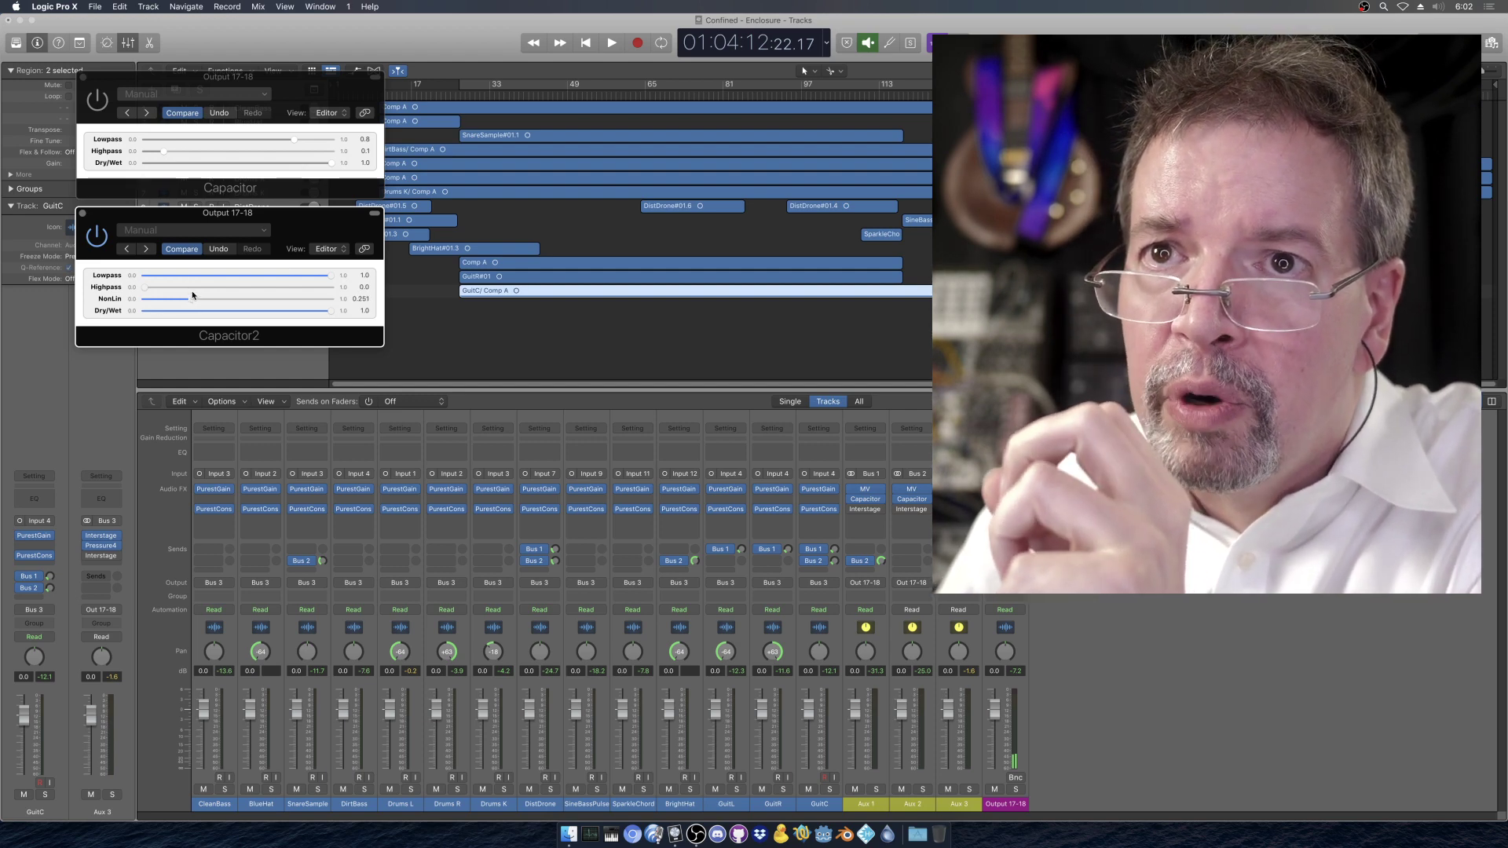
{"action": "left_click_drag", "start_coordinate": [193, 295], "coordinate": [189, 300]}
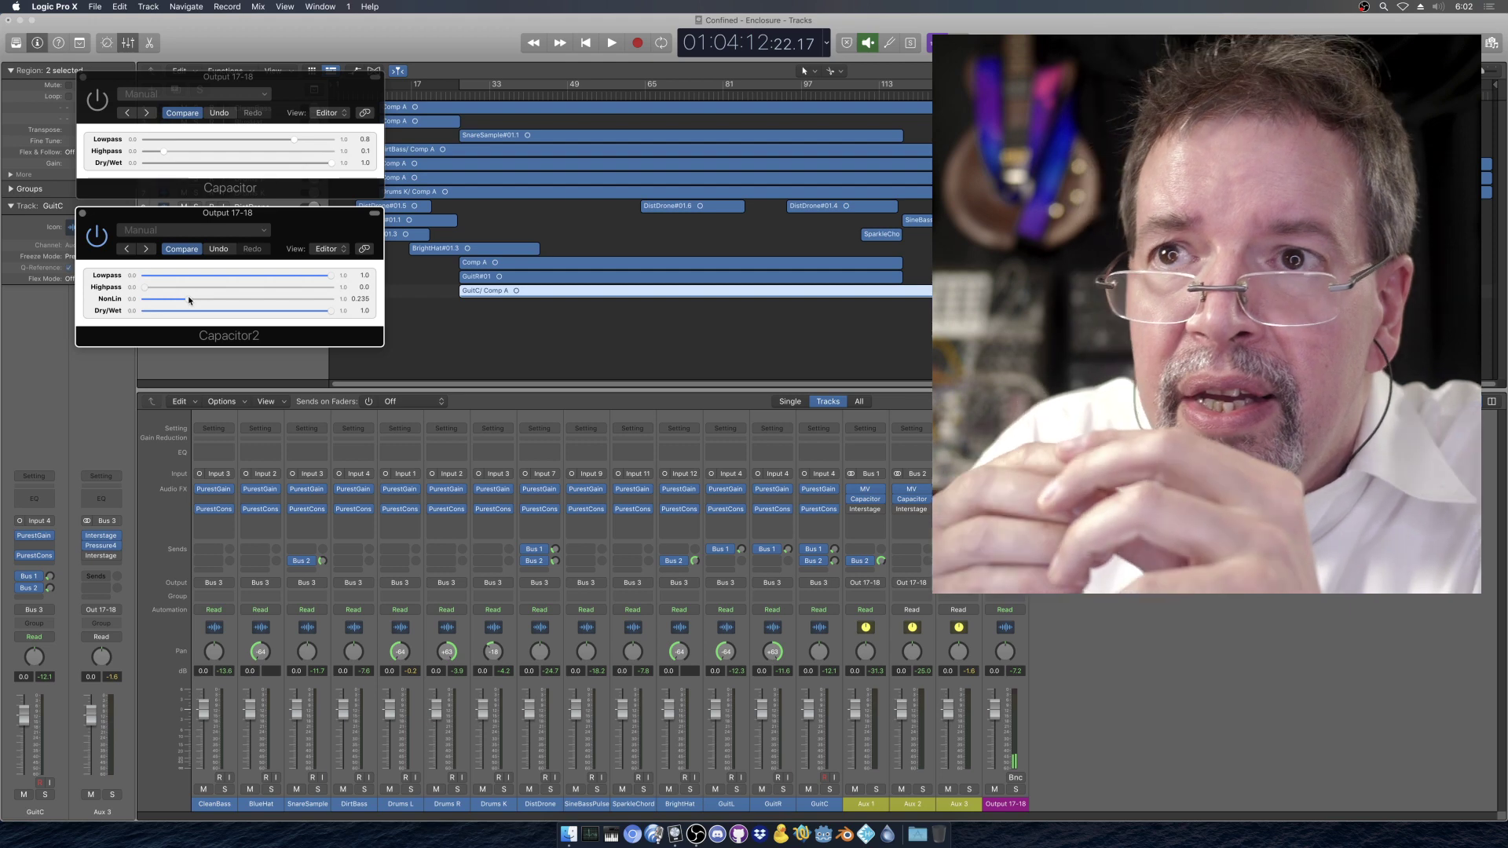
{"action": "left_click_drag", "start_coordinate": [190, 299], "coordinate": [338, 300]}
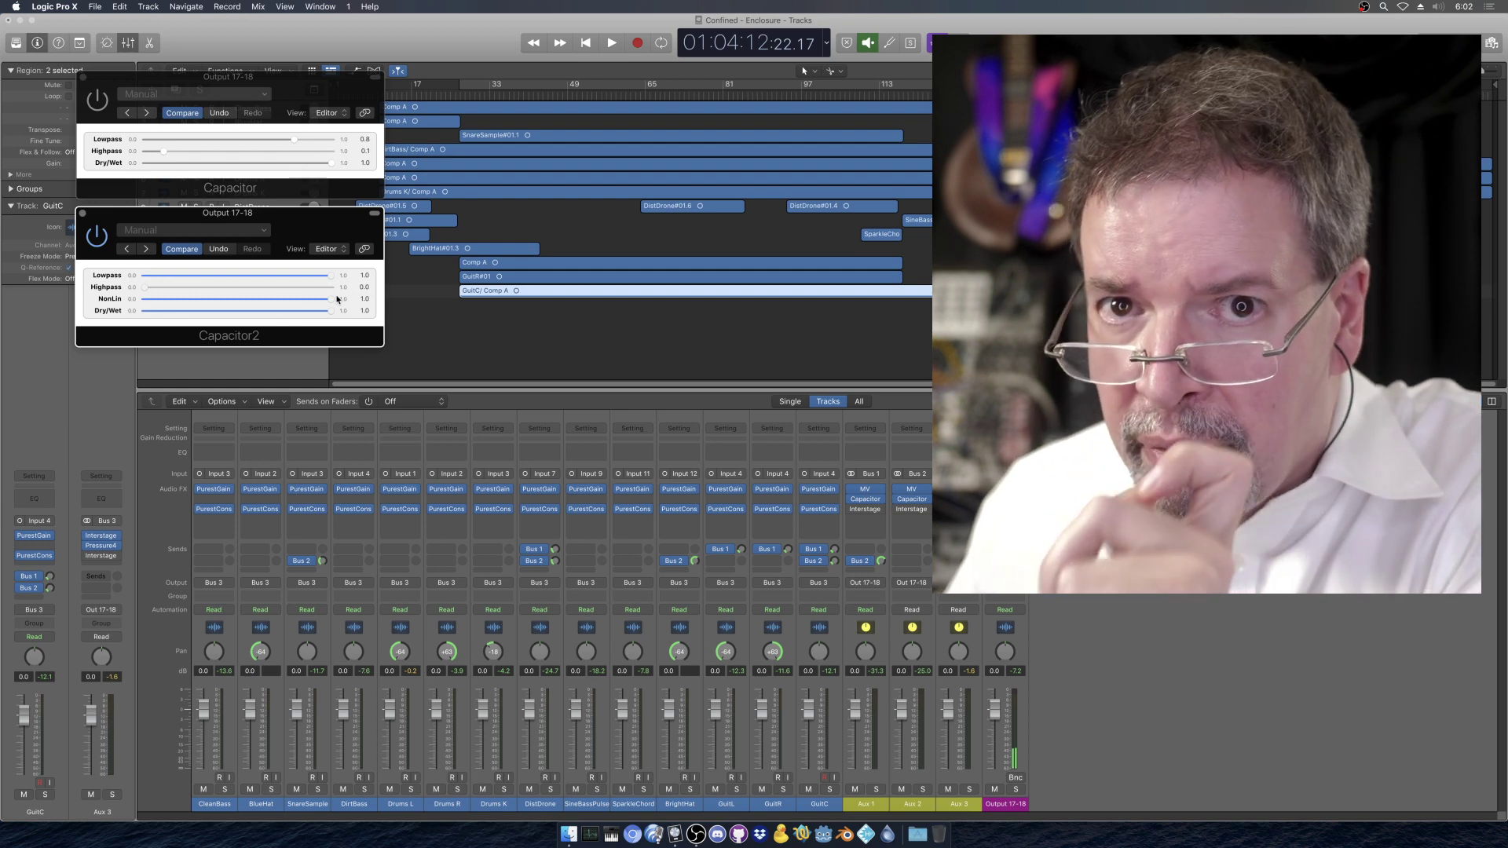
Try Lowpass 0.719, Highpass 0.594 and NonLin 1.0, then reopen the filters and set NonLin to 0.29
{"action": "left_click_drag", "start_coordinate": [322, 275], "coordinate": [278, 276]}
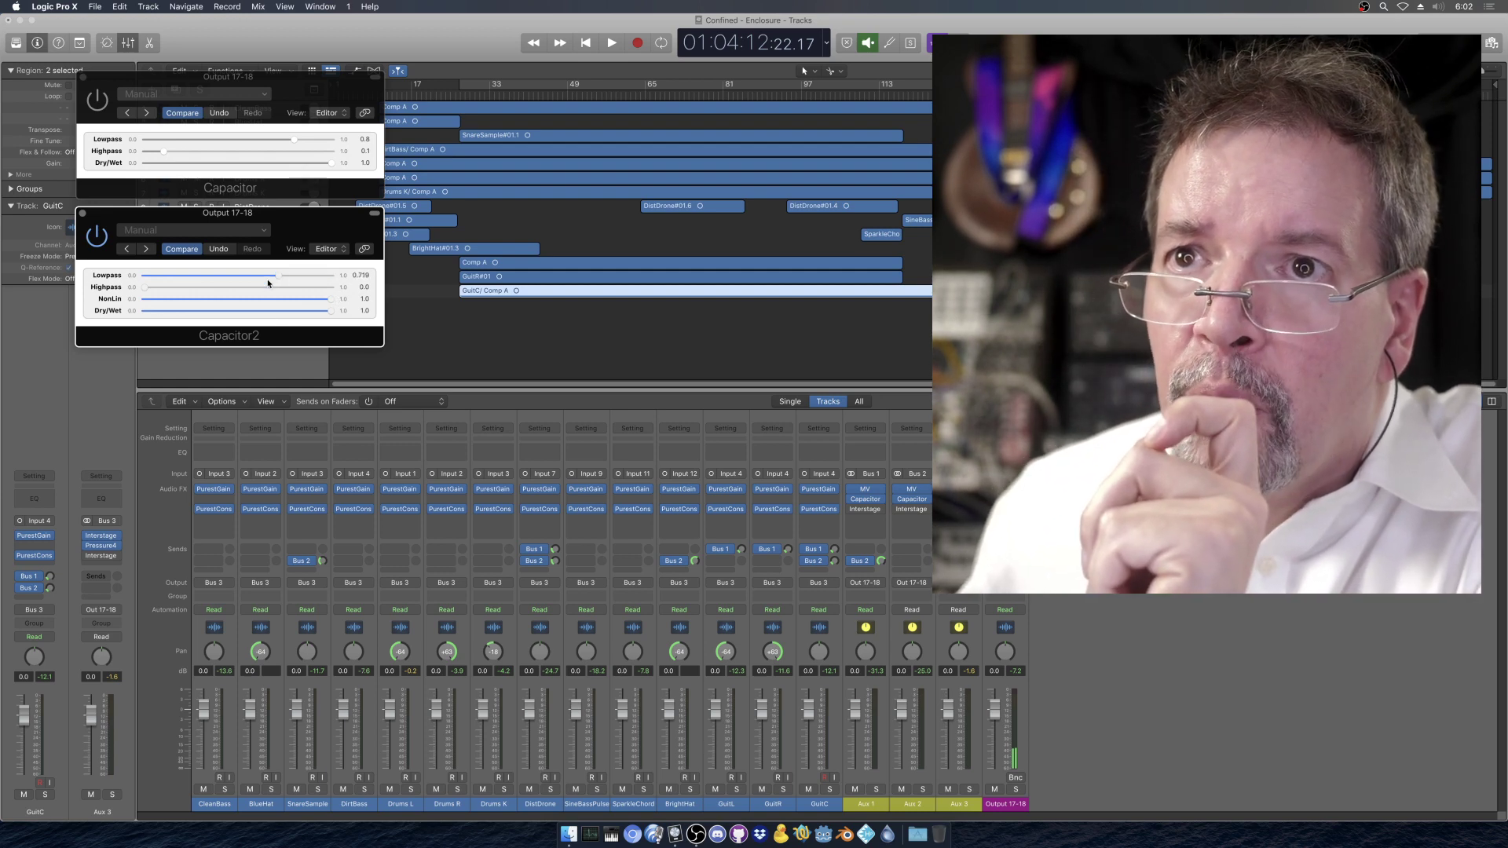
{"action": "left_click", "coordinate": [255, 286]}
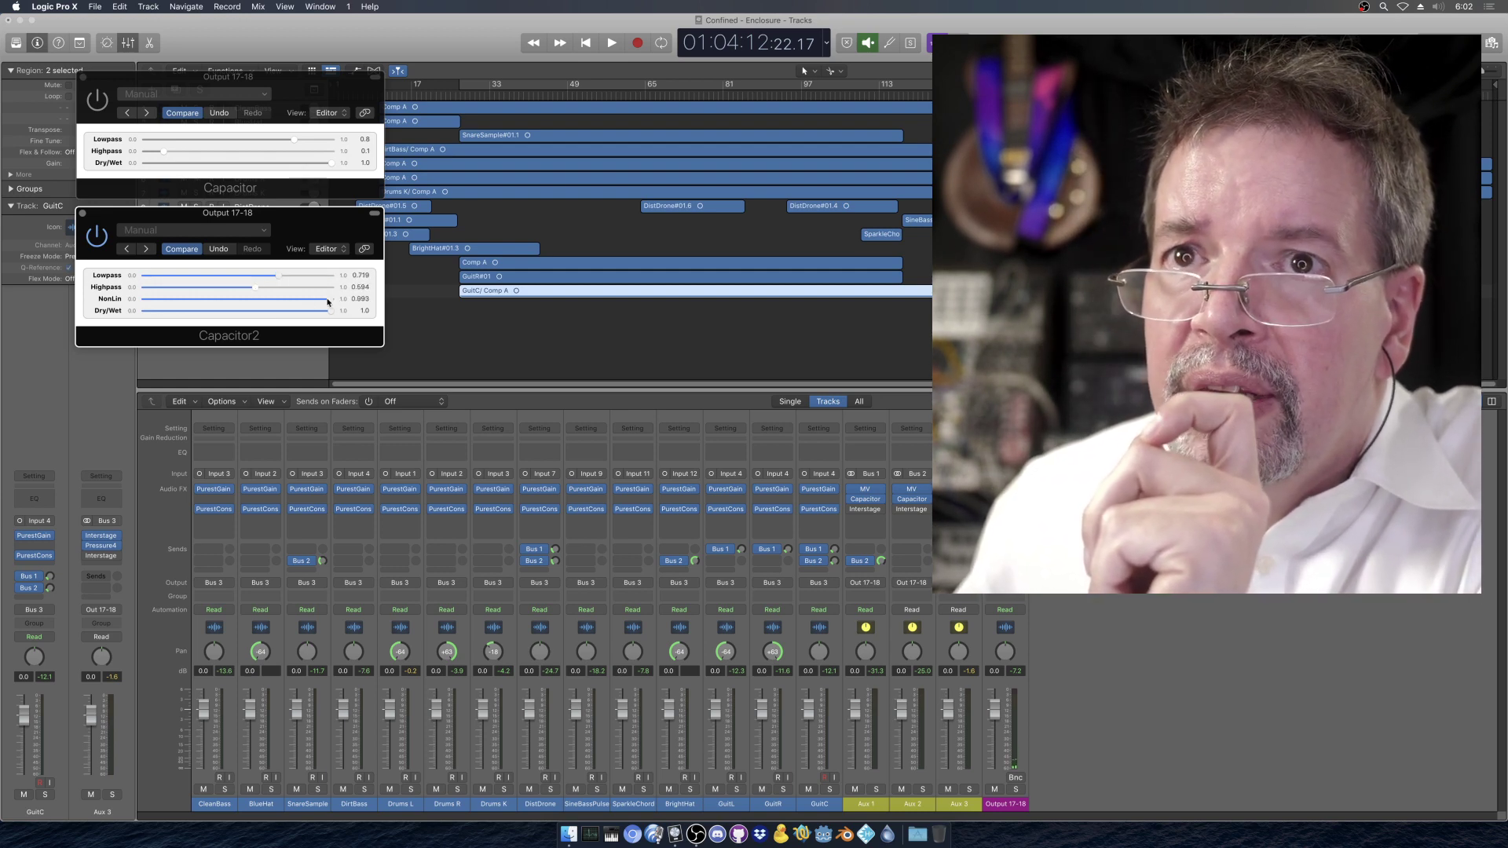
{"action": "left_click_drag", "start_coordinate": [328, 302], "coordinate": [357, 298]}
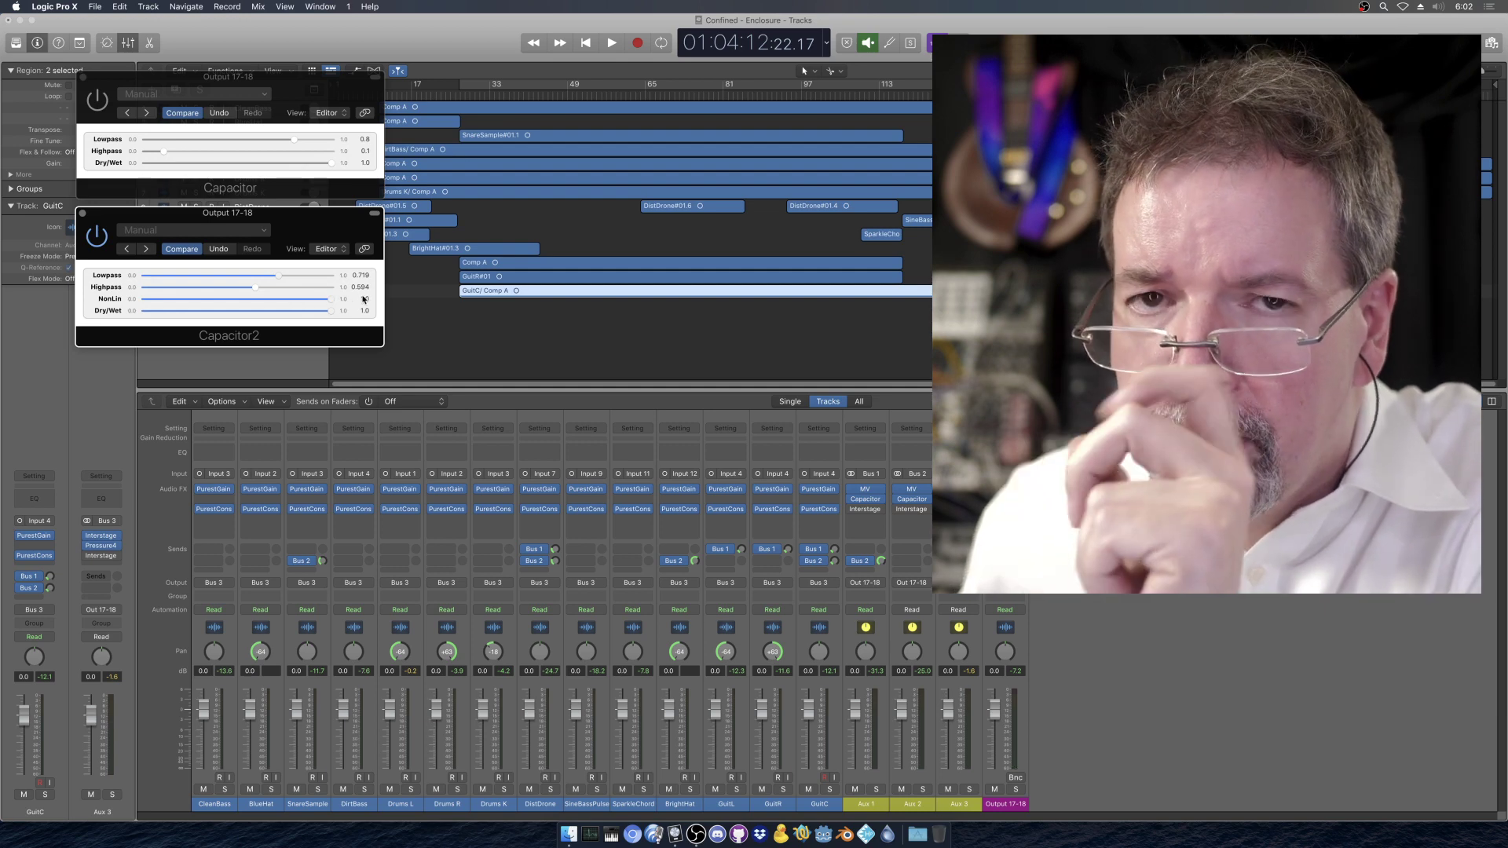
{"action": "left_click_drag", "start_coordinate": [335, 315], "coordinate": [401, 324]}
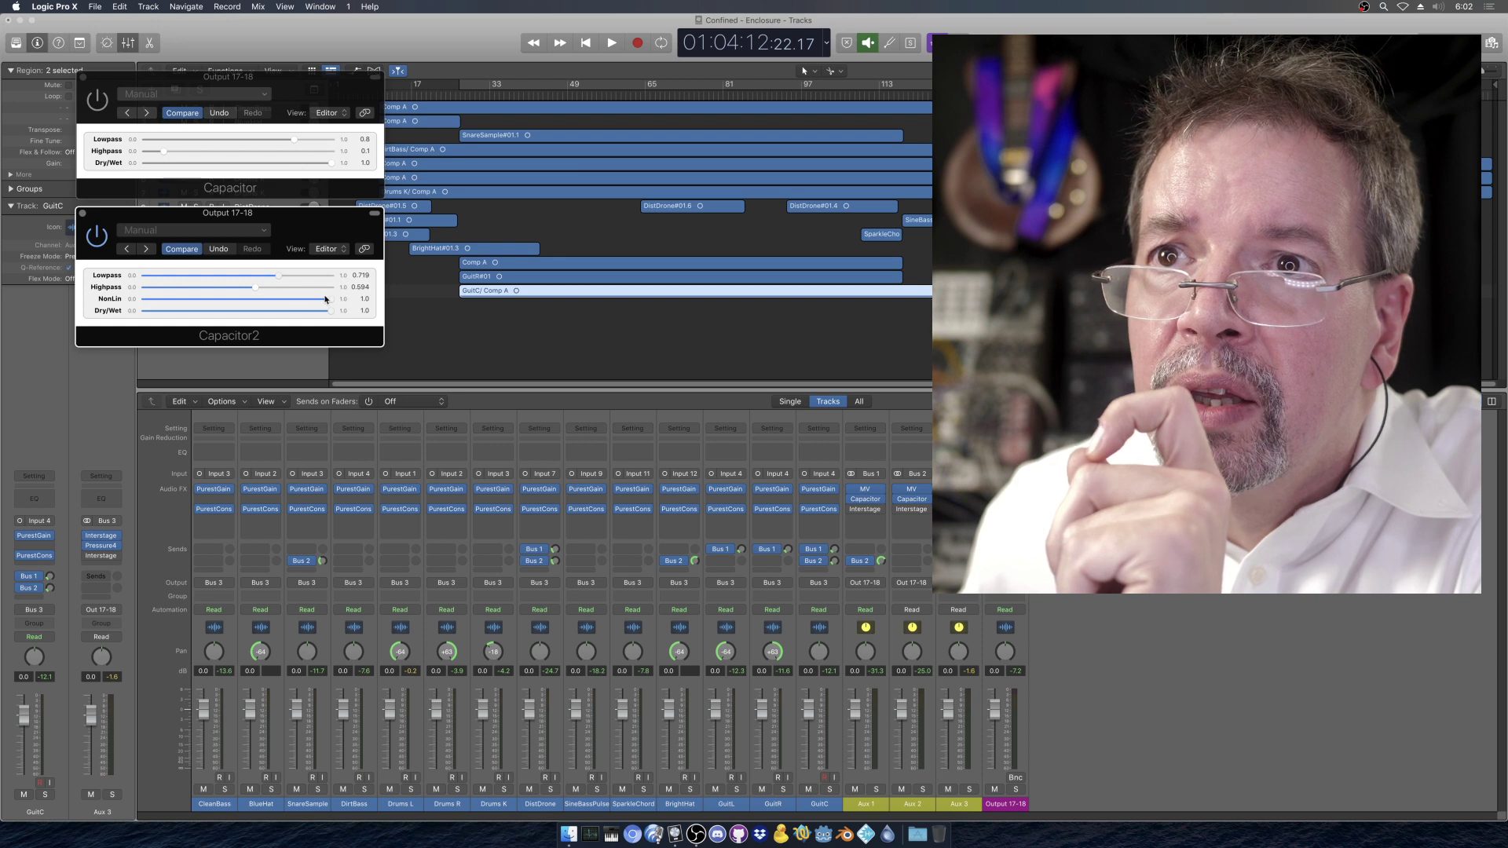
{"action": "left_click_drag", "start_coordinate": [285, 284], "coordinate": [394, 285]}
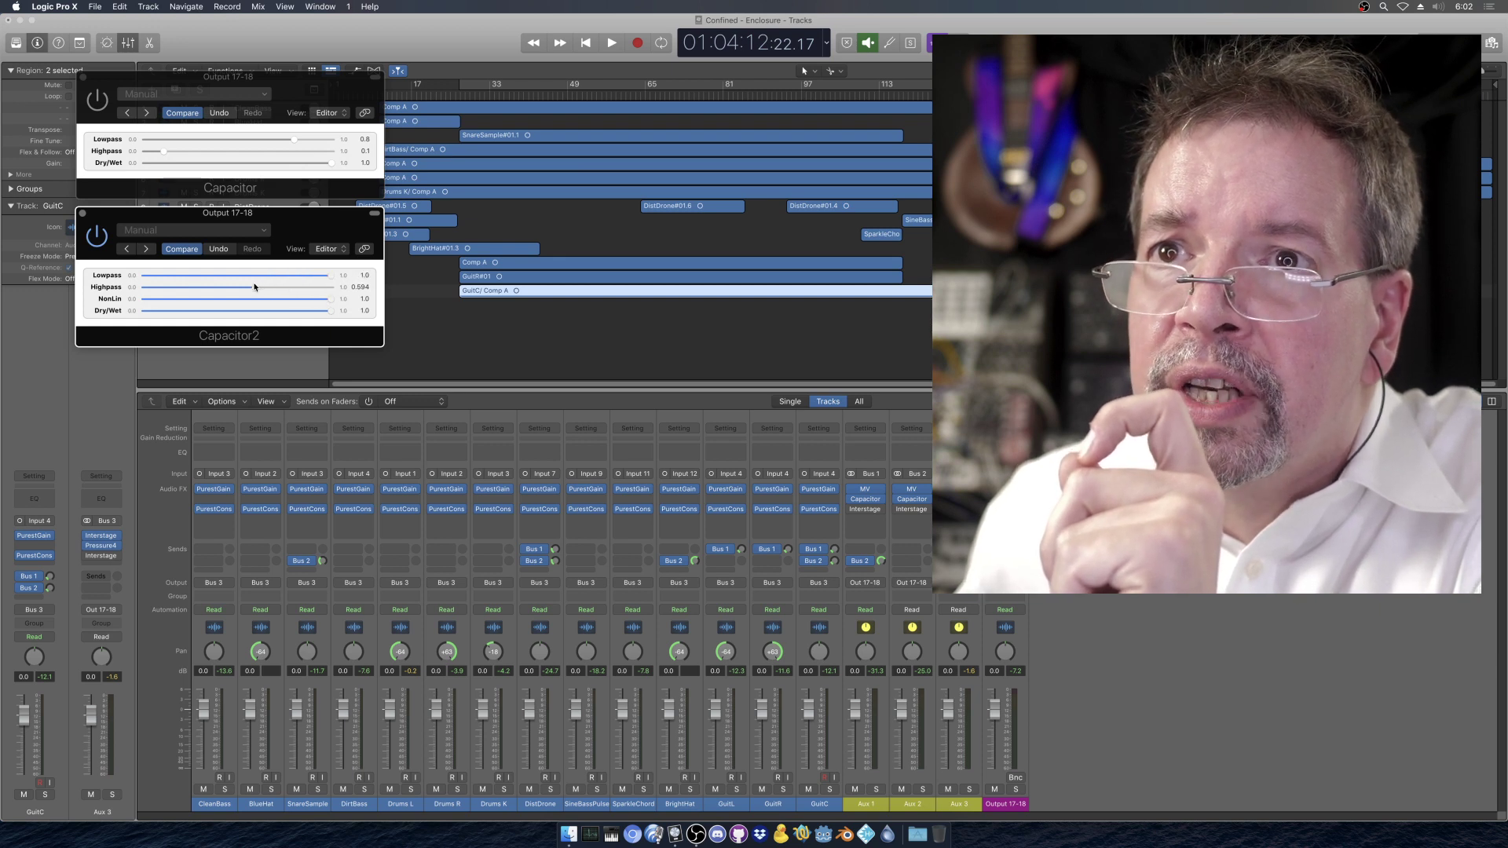
{"action": "left_click_drag", "start_coordinate": [255, 288], "coordinate": [72, 275]}
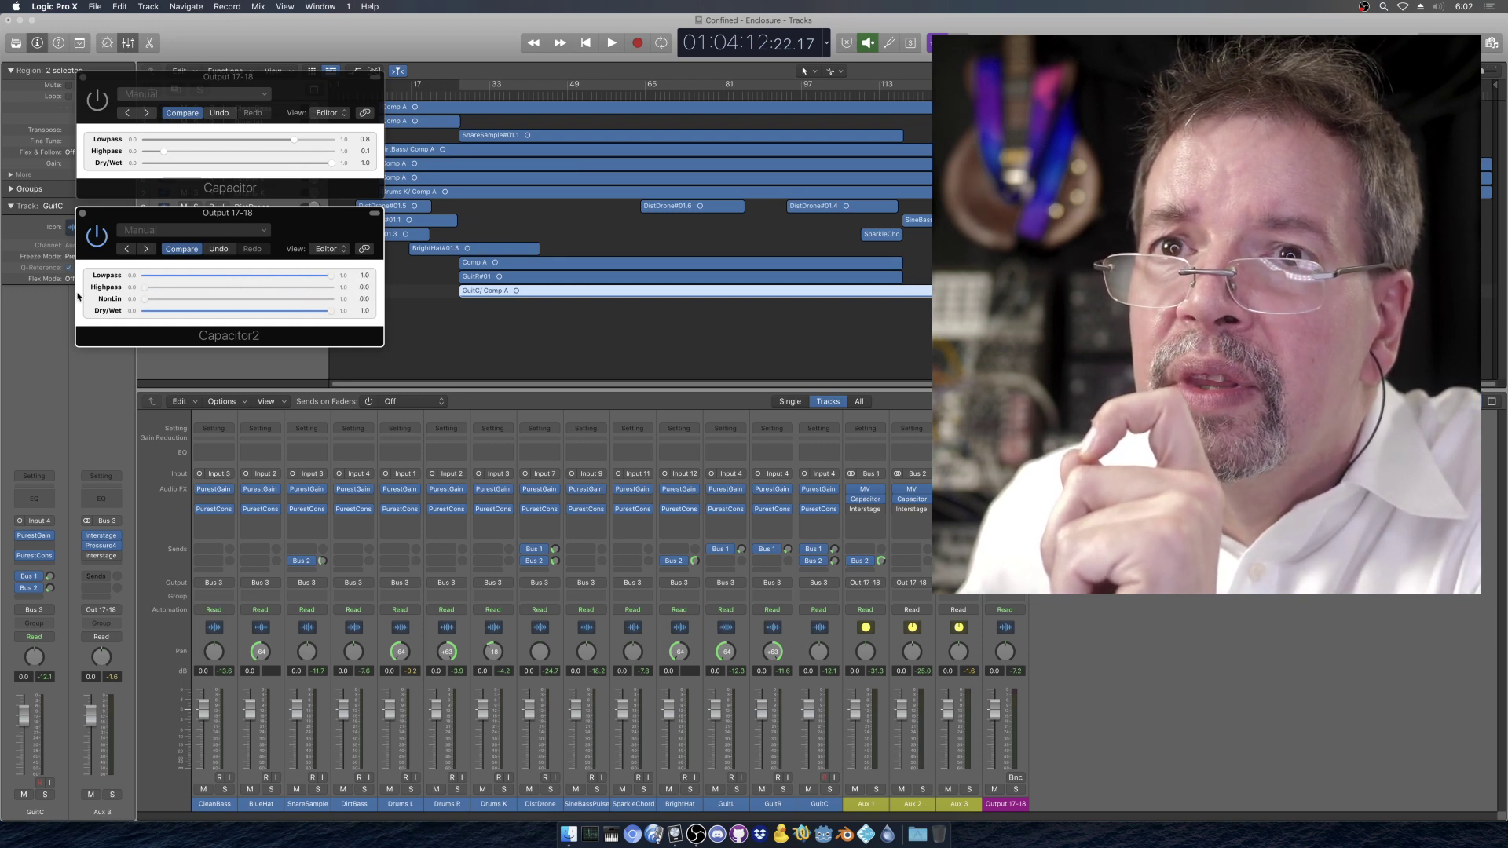
{"action": "left_click_drag", "start_coordinate": [145, 299], "coordinate": [201, 302]}
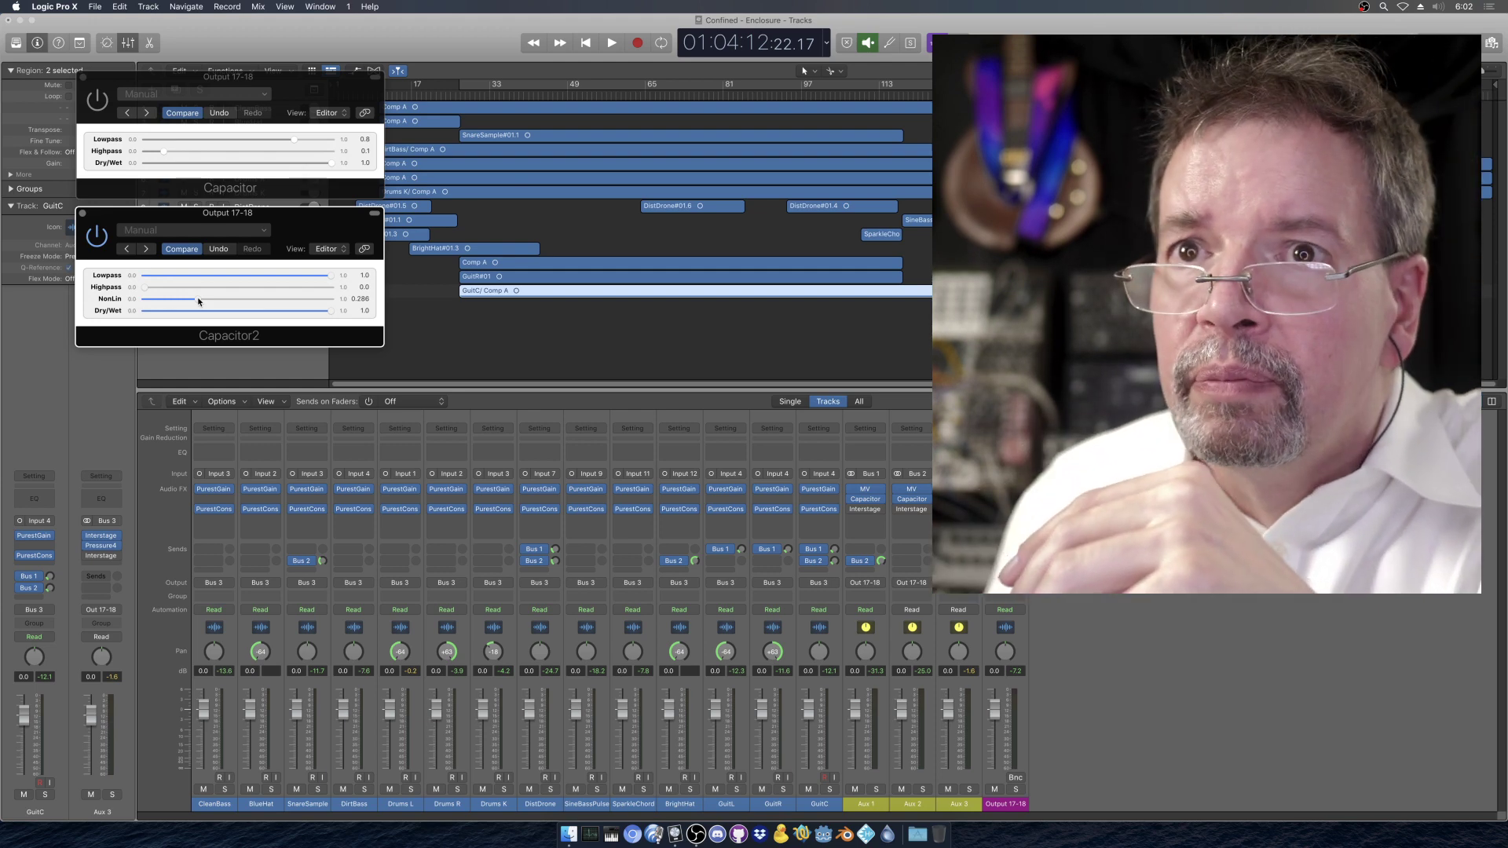
Reset Capacitor2's NonLin to 0.0, start playback, and raise NonLin to 0.42
{"action": "left_click_drag", "start_coordinate": [199, 301], "coordinate": [151, 302]}
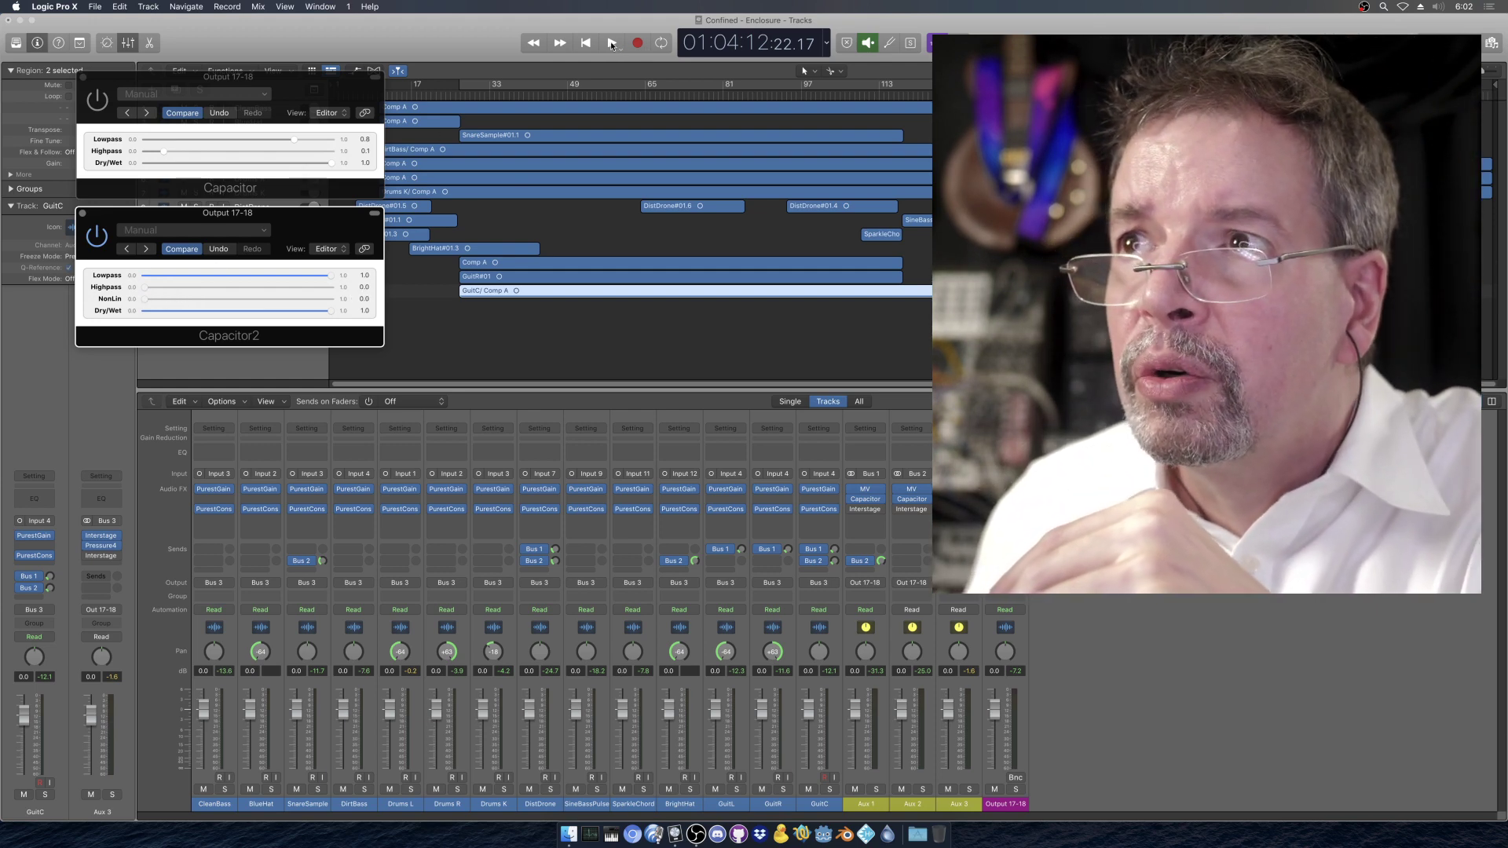
{"action": "left_click", "coordinate": [612, 43]}
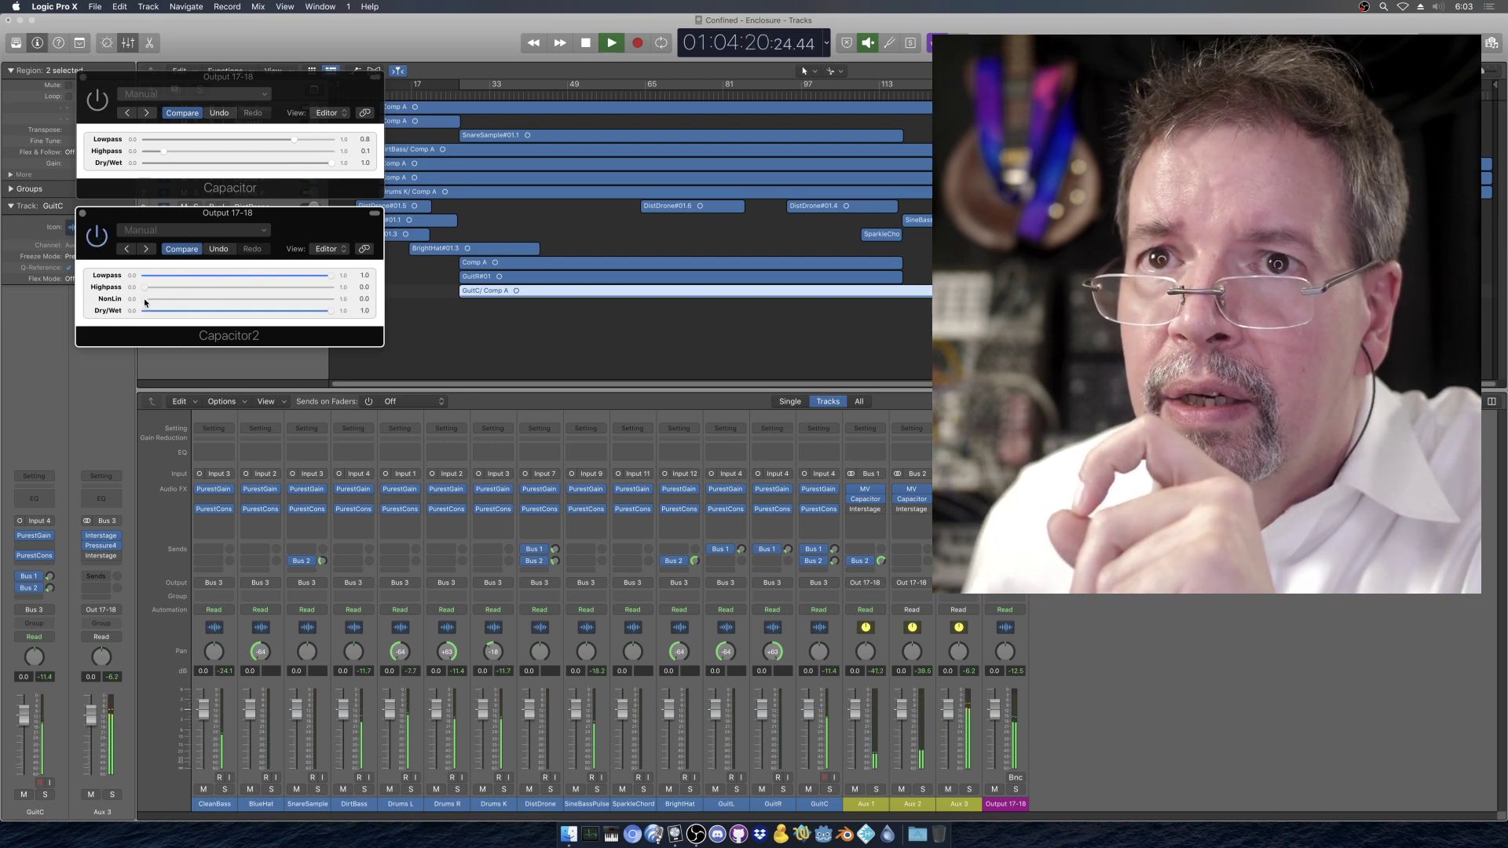
{"action": "left_click_drag", "start_coordinate": [144, 300], "coordinate": [223, 296]}
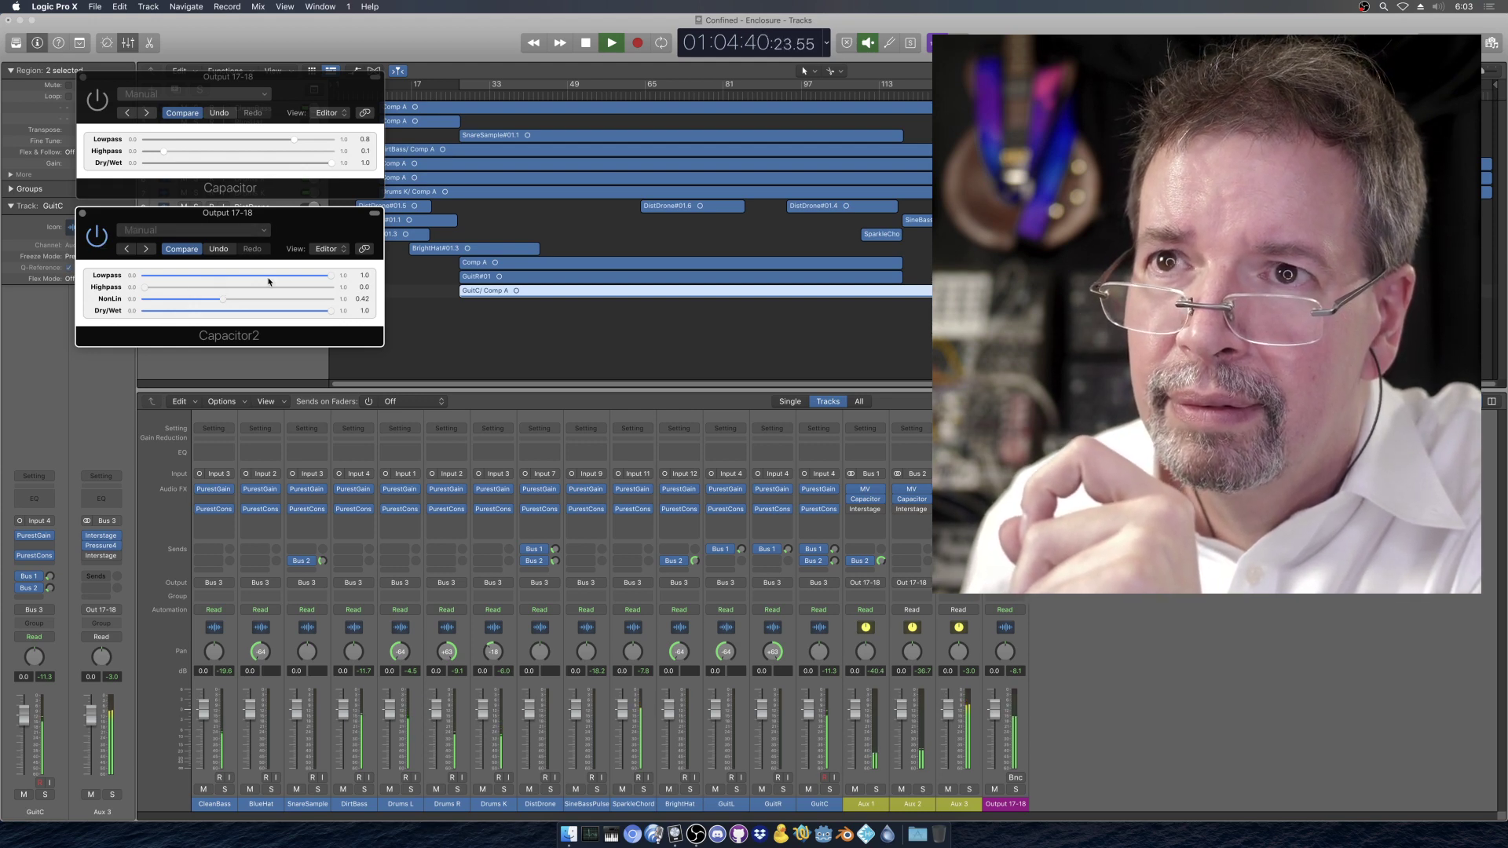
Try the Lowpass and Highpass sliders, leaving both fully open, and stop playback
{"action": "mouse_move", "coordinate": [329, 277]}
{"action": "left_mouse_down"}
{"action": "mouse_move", "coordinate": [155, 277]}
{"action": "mouse_move", "coordinate": [332, 277]}
{"action": "left_mouse_up"}
{"action": "left_click_drag", "start_coordinate": [223, 289], "coordinate": [143, 297]}
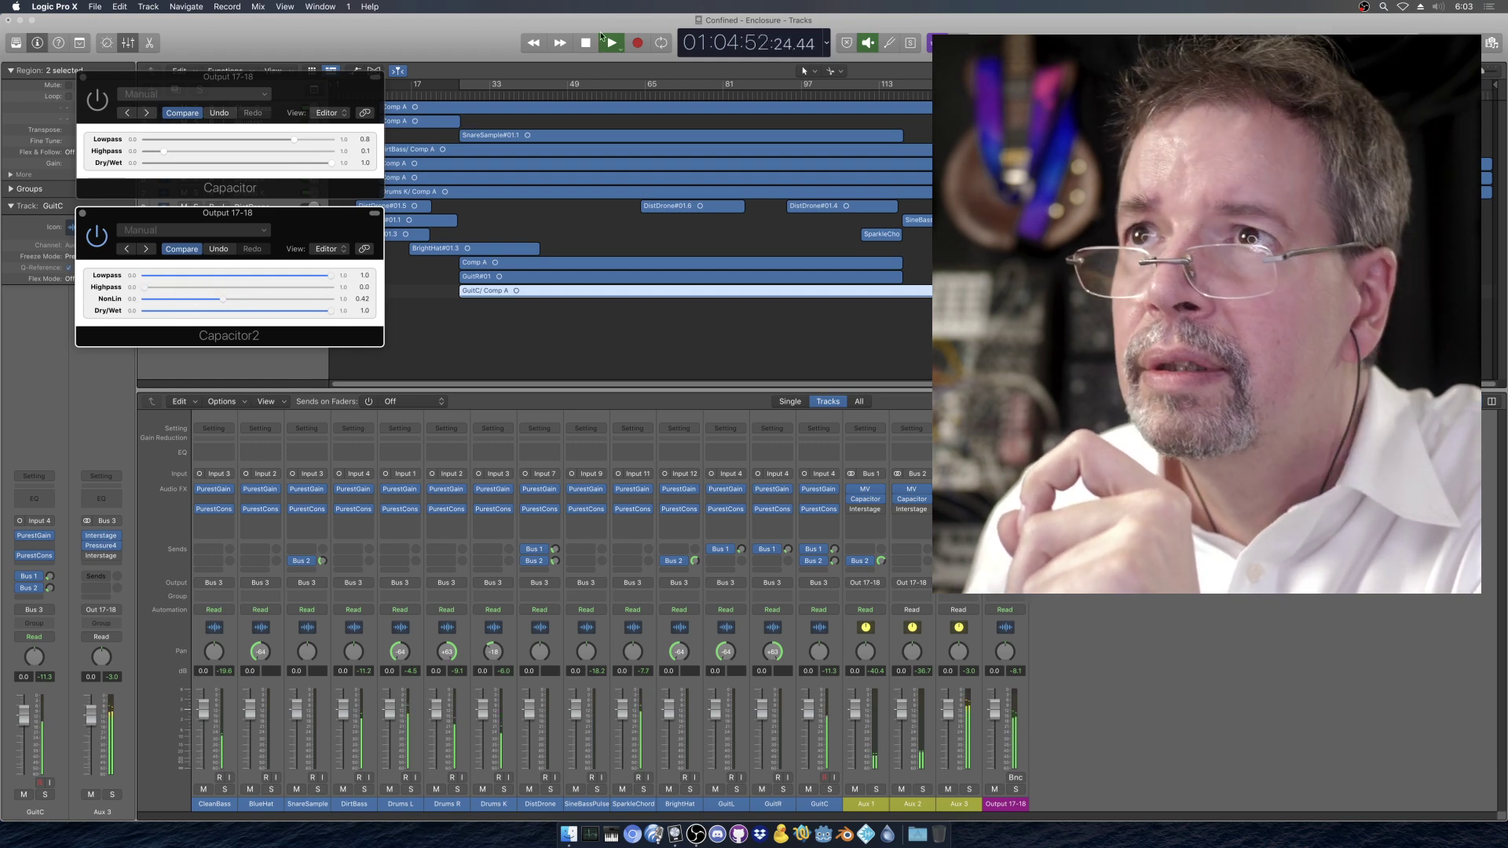
{"action": "left_click", "coordinate": [586, 43]}
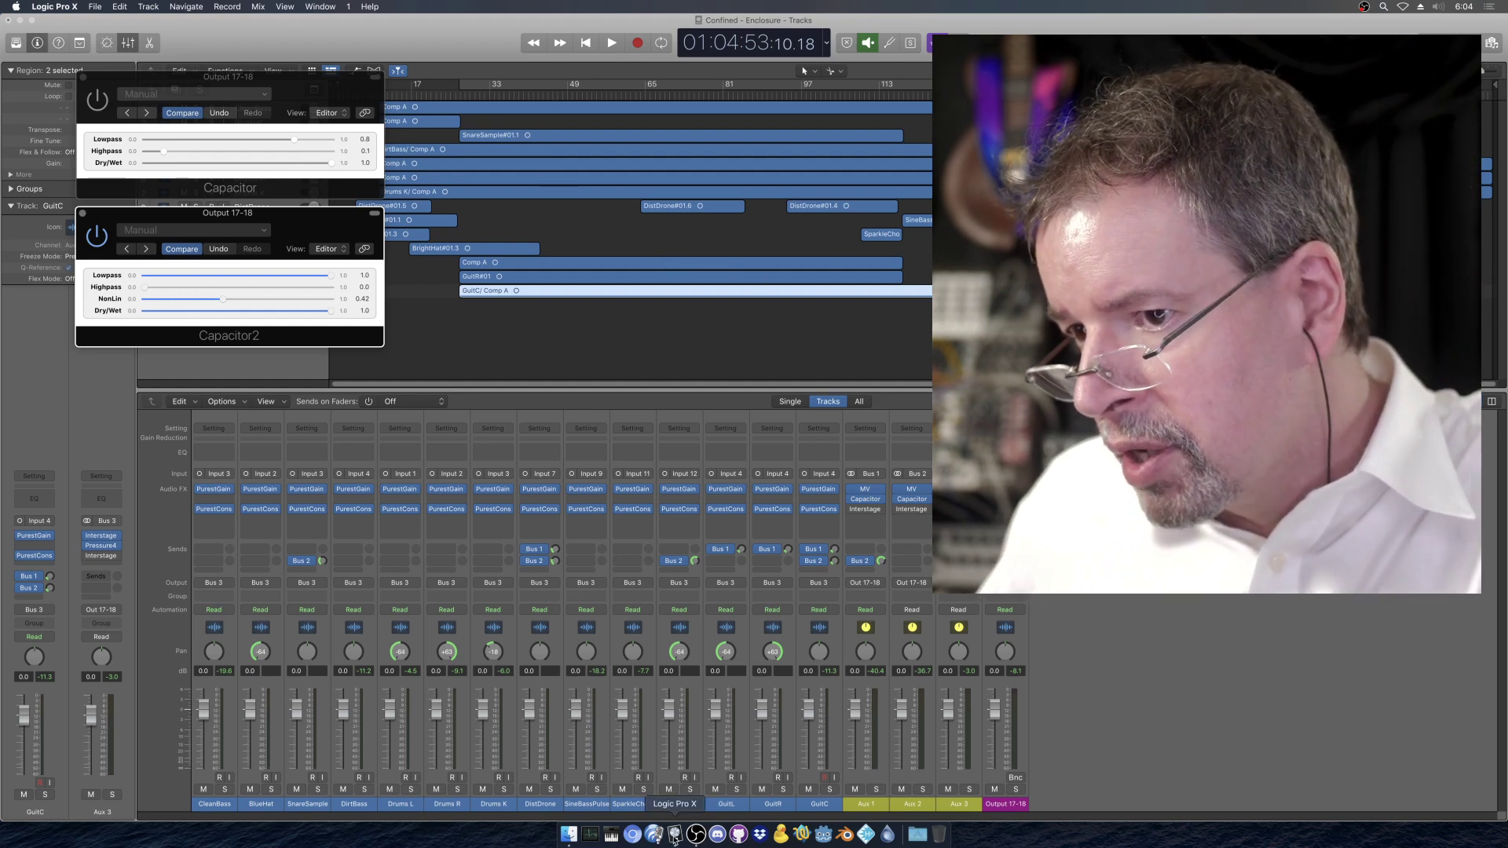
Bring OBS in front of Logic Pro X from the Dock
{"action": "left_click", "coordinate": [695, 834]}
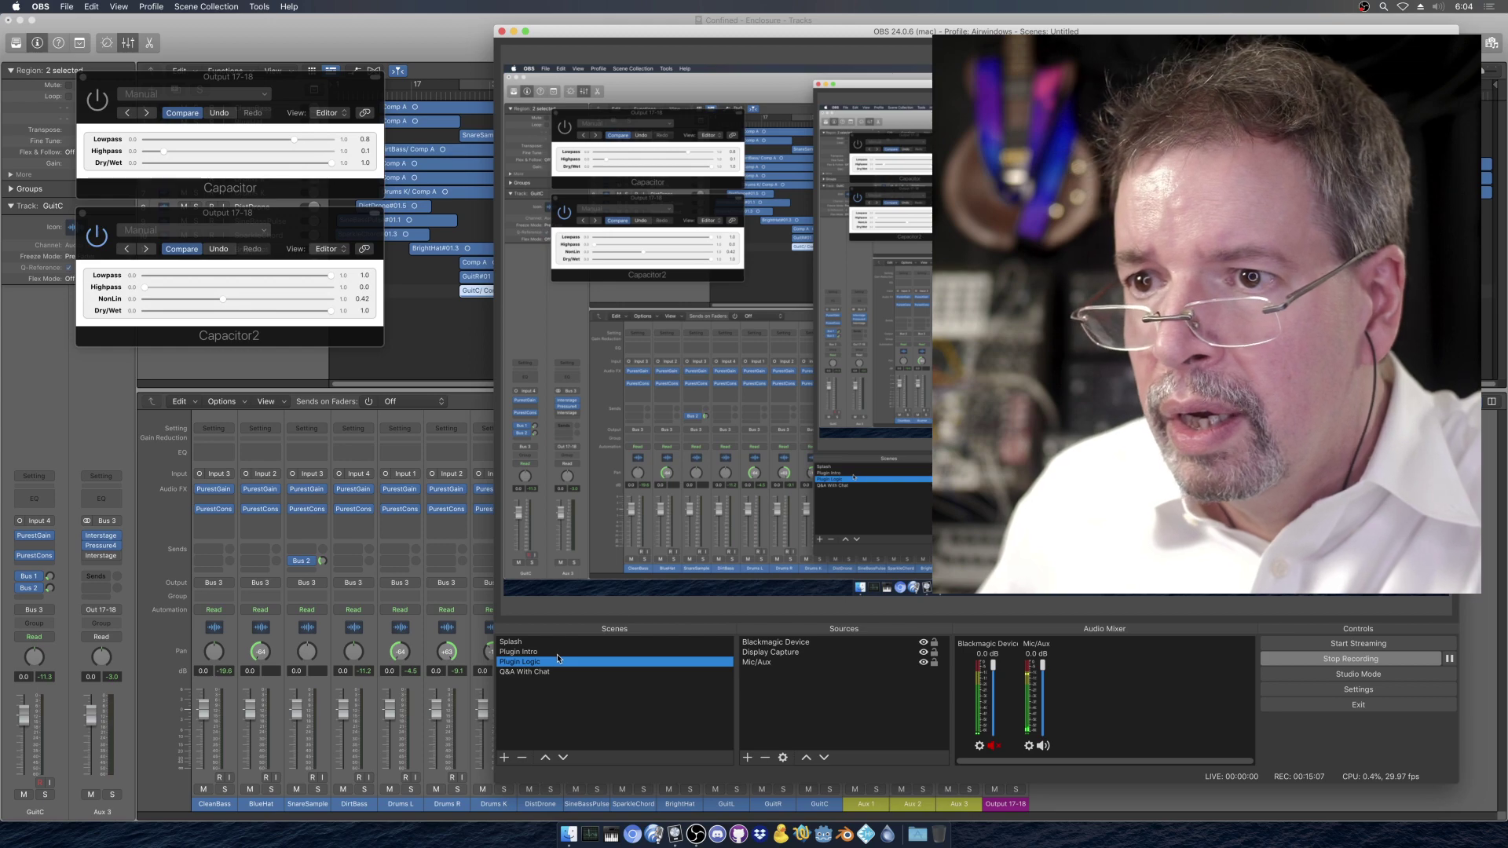